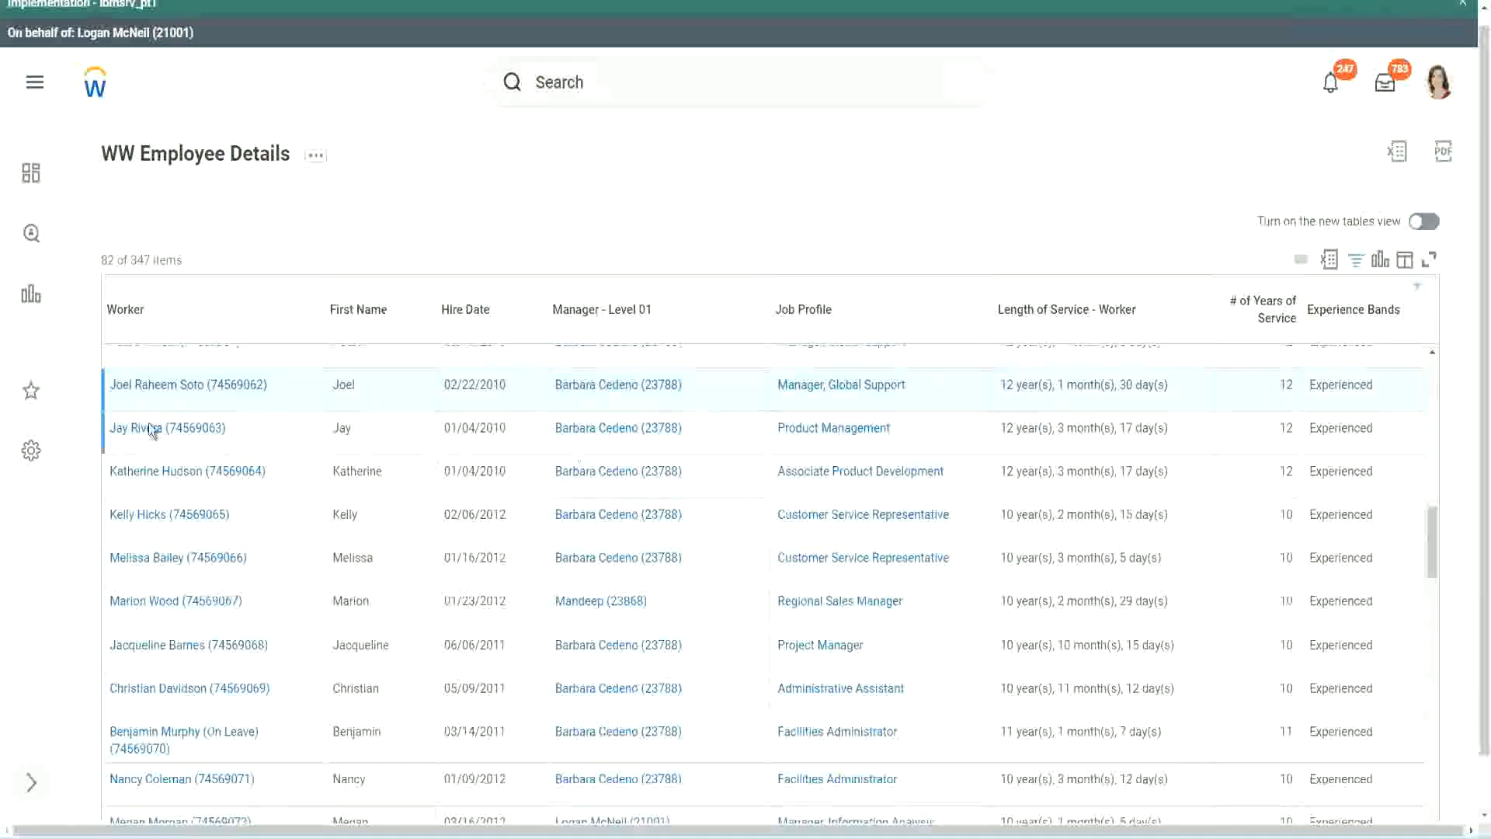
# Step: Compare Length of Service with # of Years of Service for the Manager, Global Support and Administrative Assistant workers
pyautogui.moveTo(172, 390)
pyautogui.moveTo(1000, 385); pyautogui.dragTo(1142, 385)
pyautogui.click(1252, 406)
pyautogui.doubleClick(1286, 385)
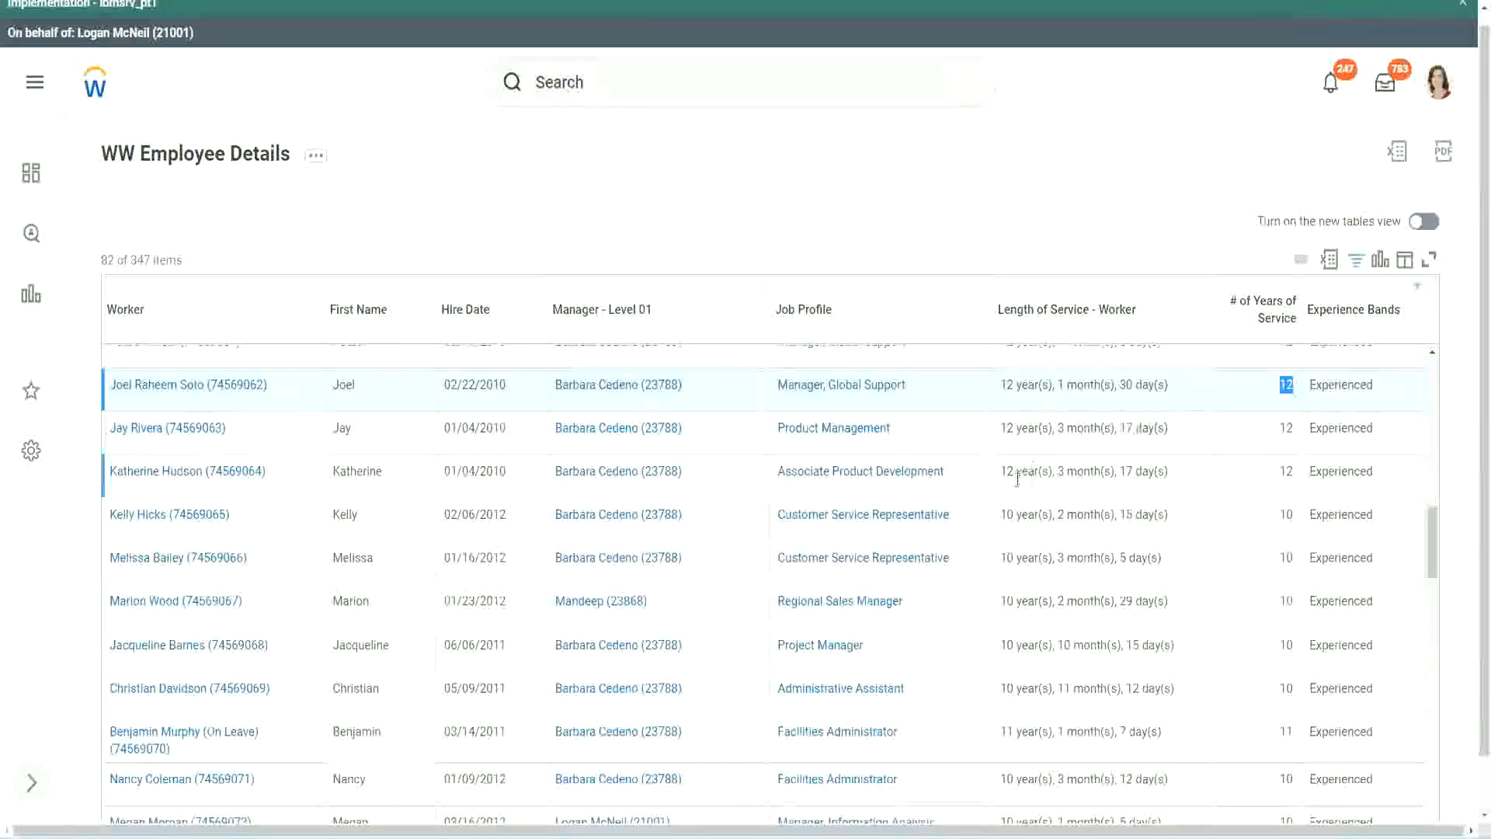
pyautogui.click(1024, 689)
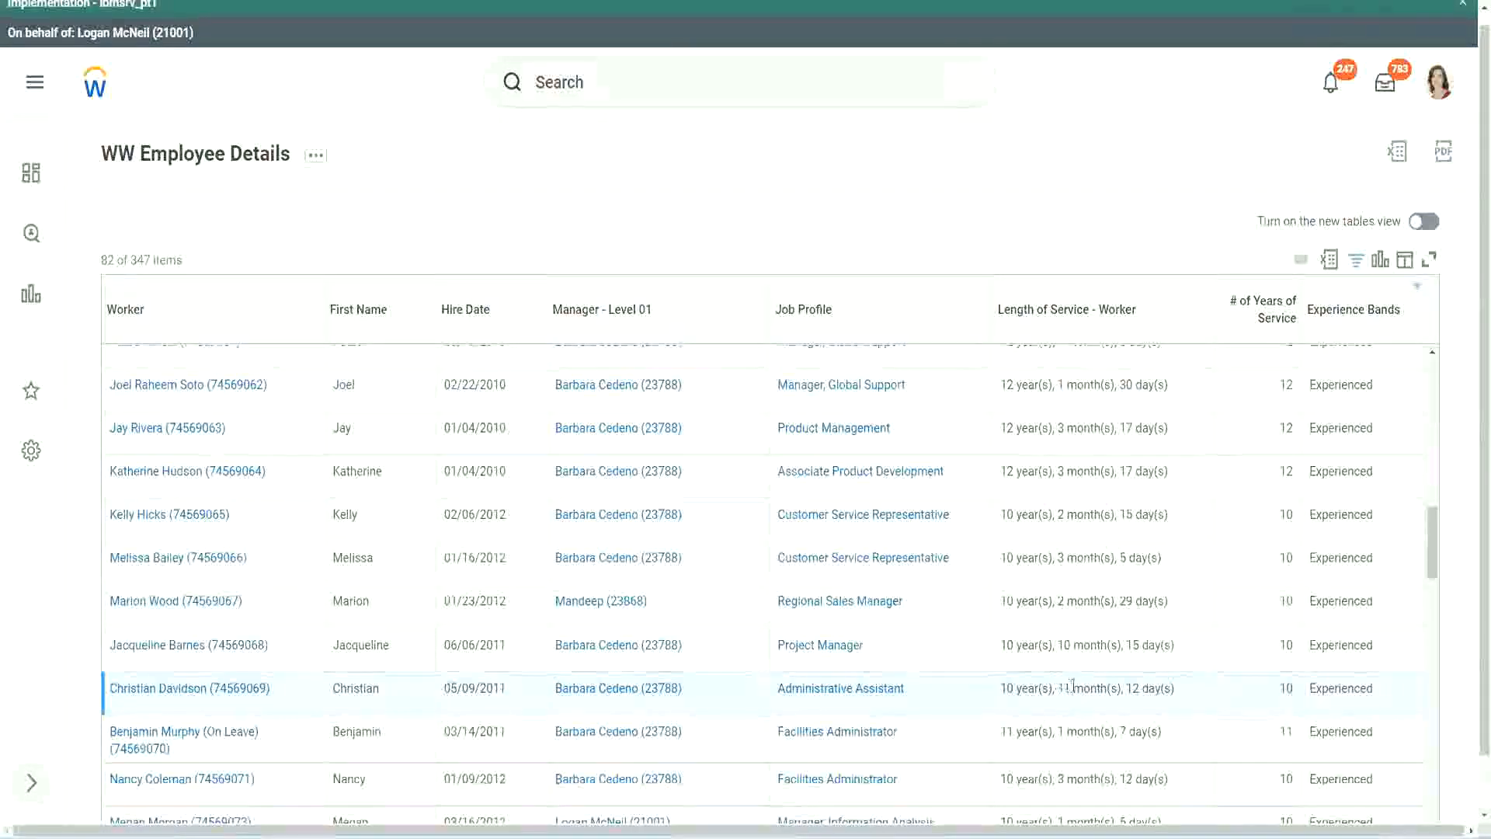
pyautogui.moveTo(1059, 688); pyautogui.dragTo(1141, 689)
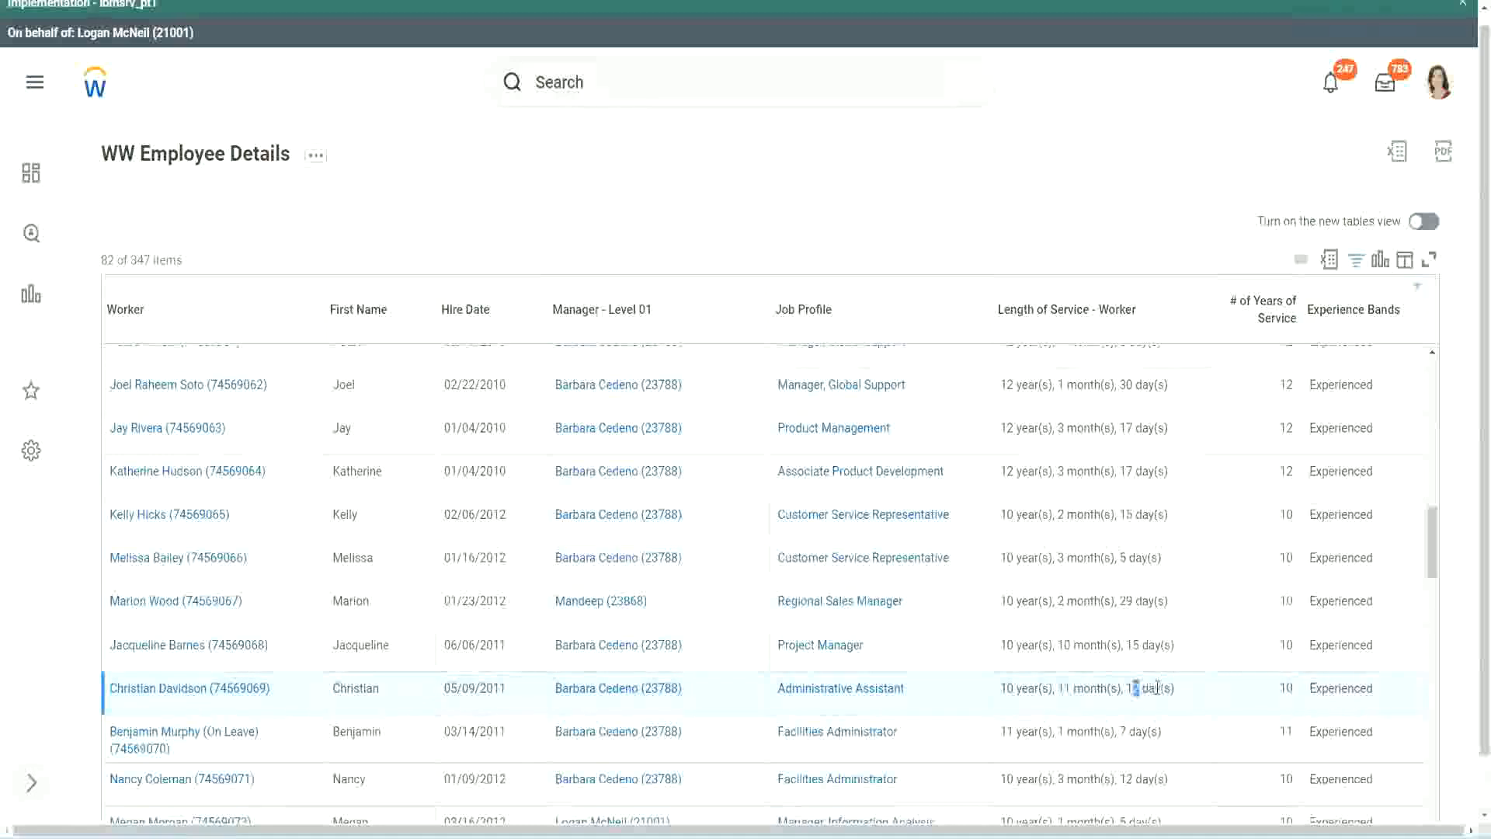
pyautogui.click(1158, 688)
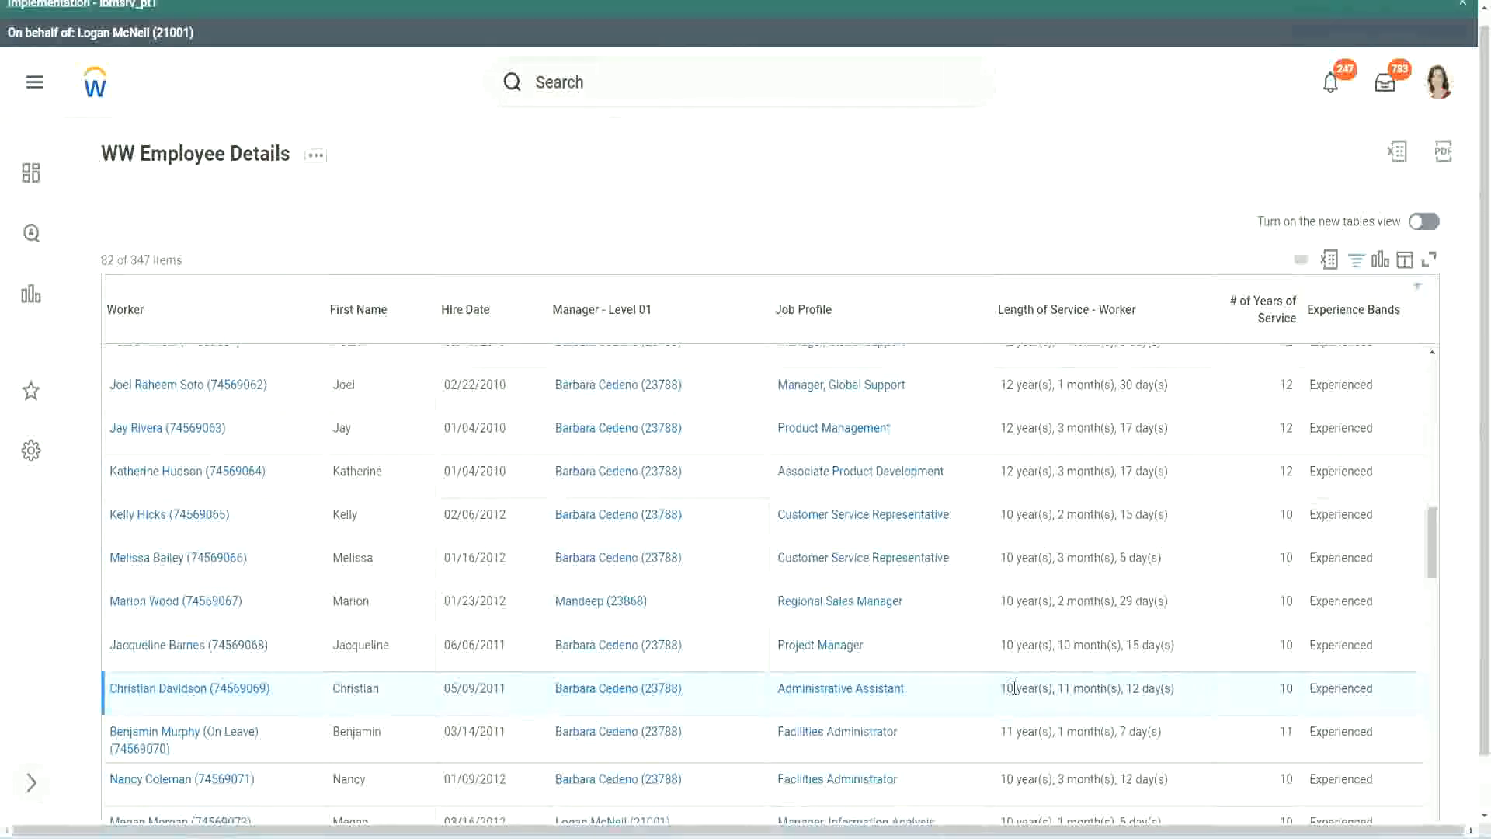
pyautogui.doubleClick(1286, 688)
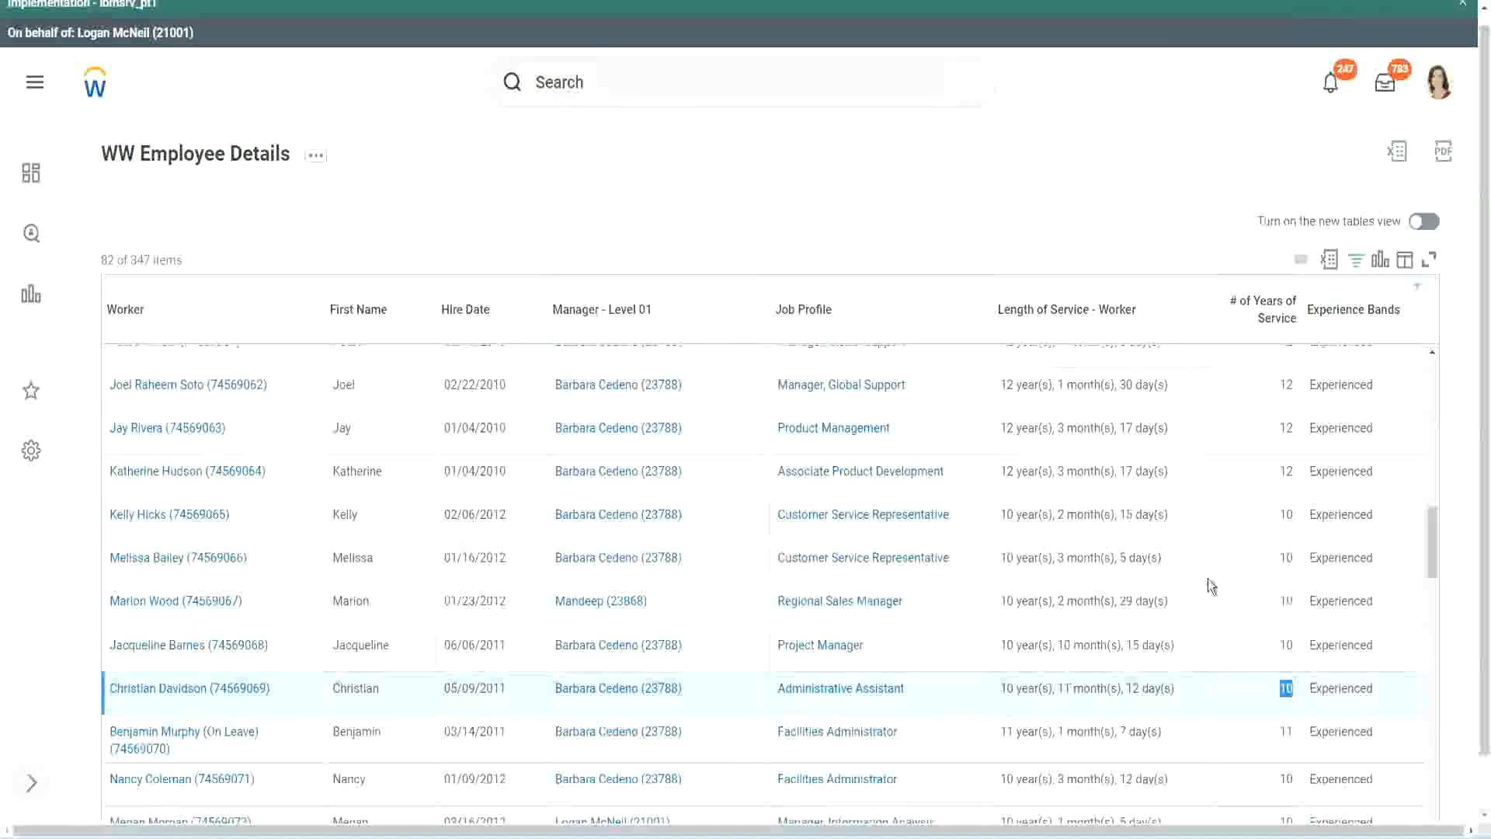
pyautogui.click(1287, 494)
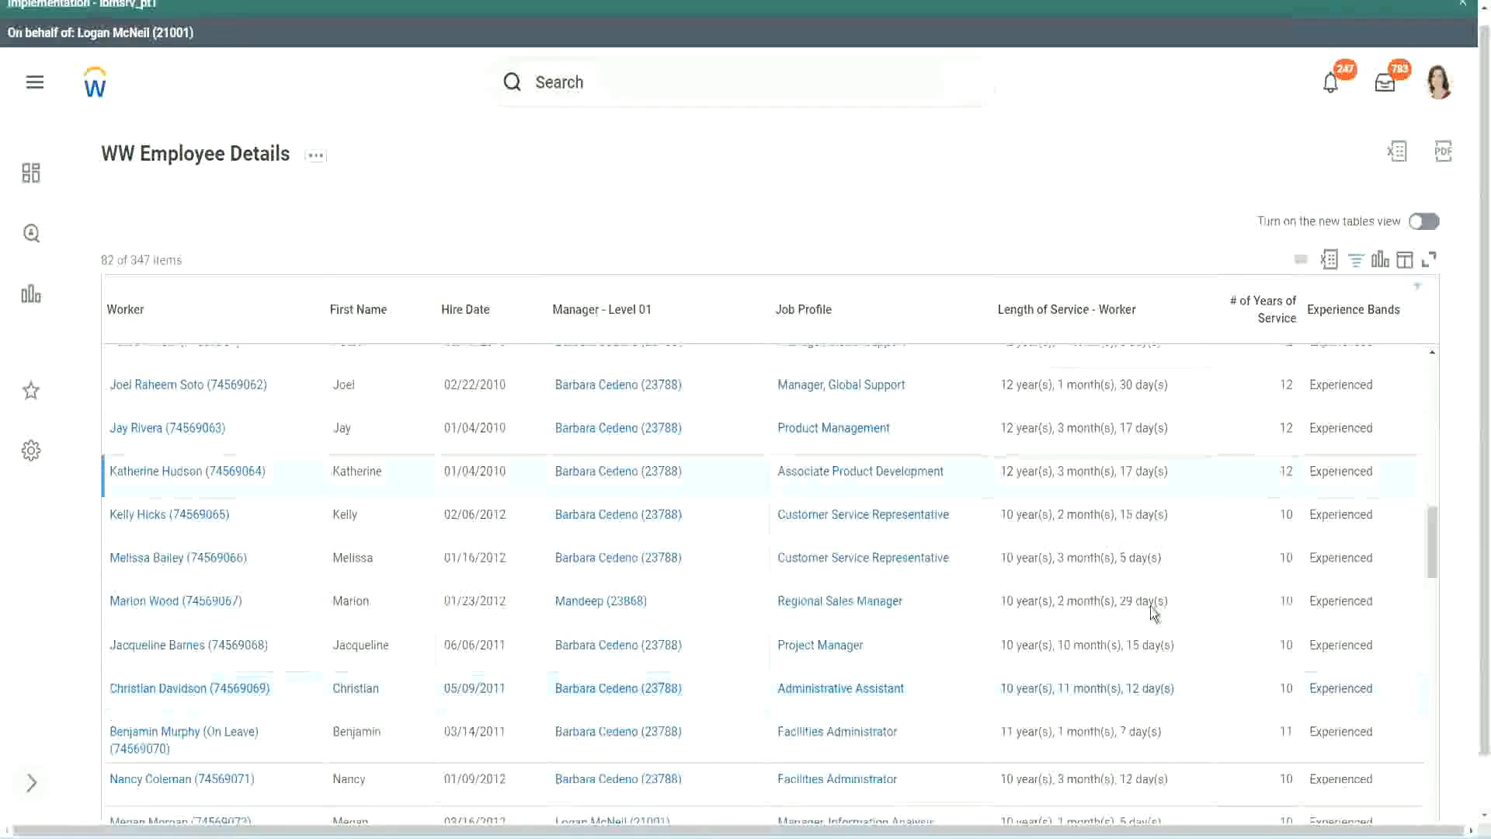
pyautogui.click(1019, 683)
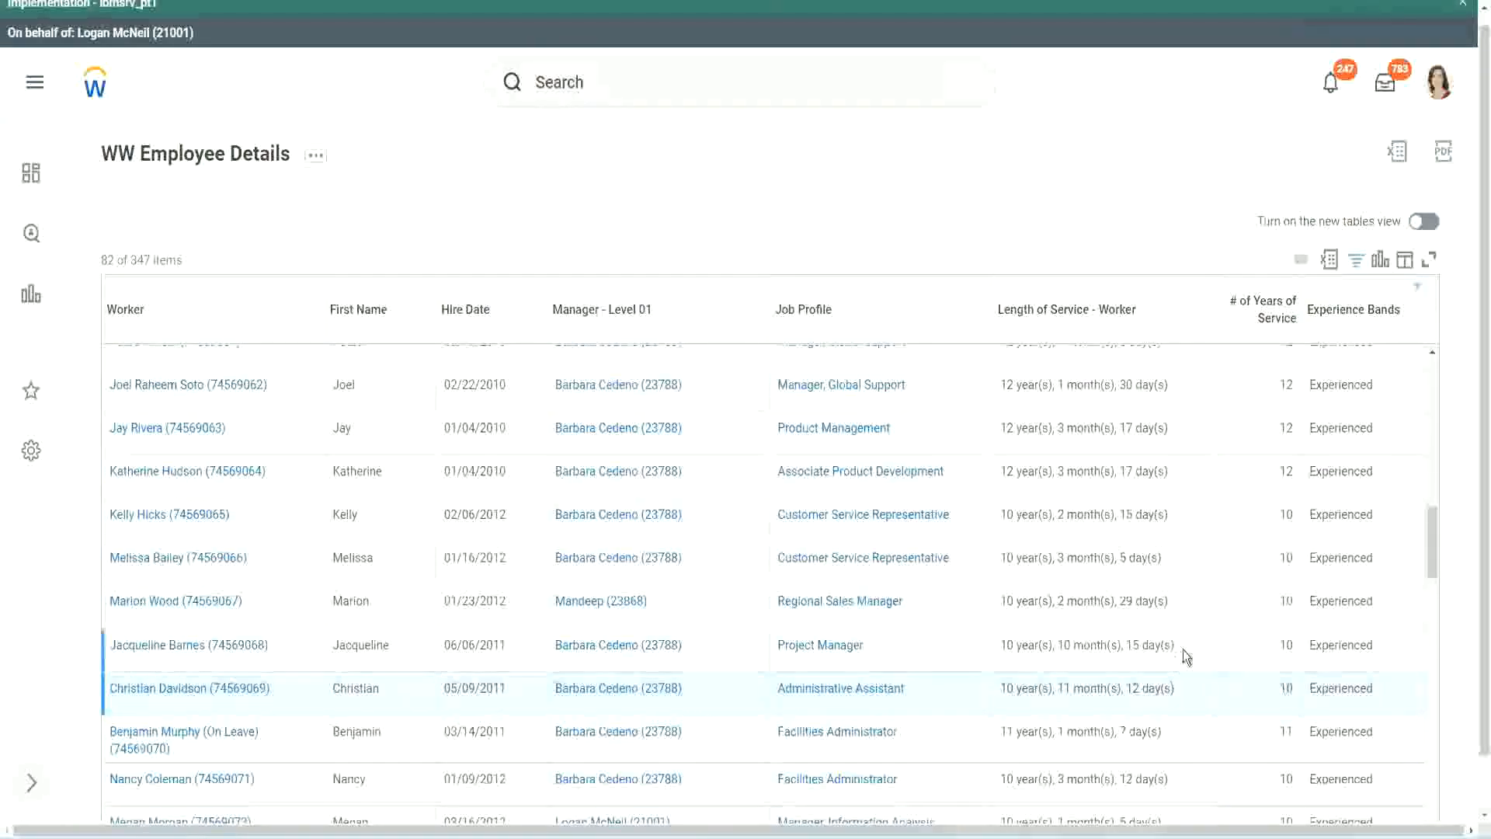
# Step: Check how the months in Length of Service relate to the whole years for the Administrative Assistant and Project Manager rows
pyautogui.doubleClick(1287, 384)
pyautogui.moveTo(1001, 386); pyautogui.dragTo(1187, 377)
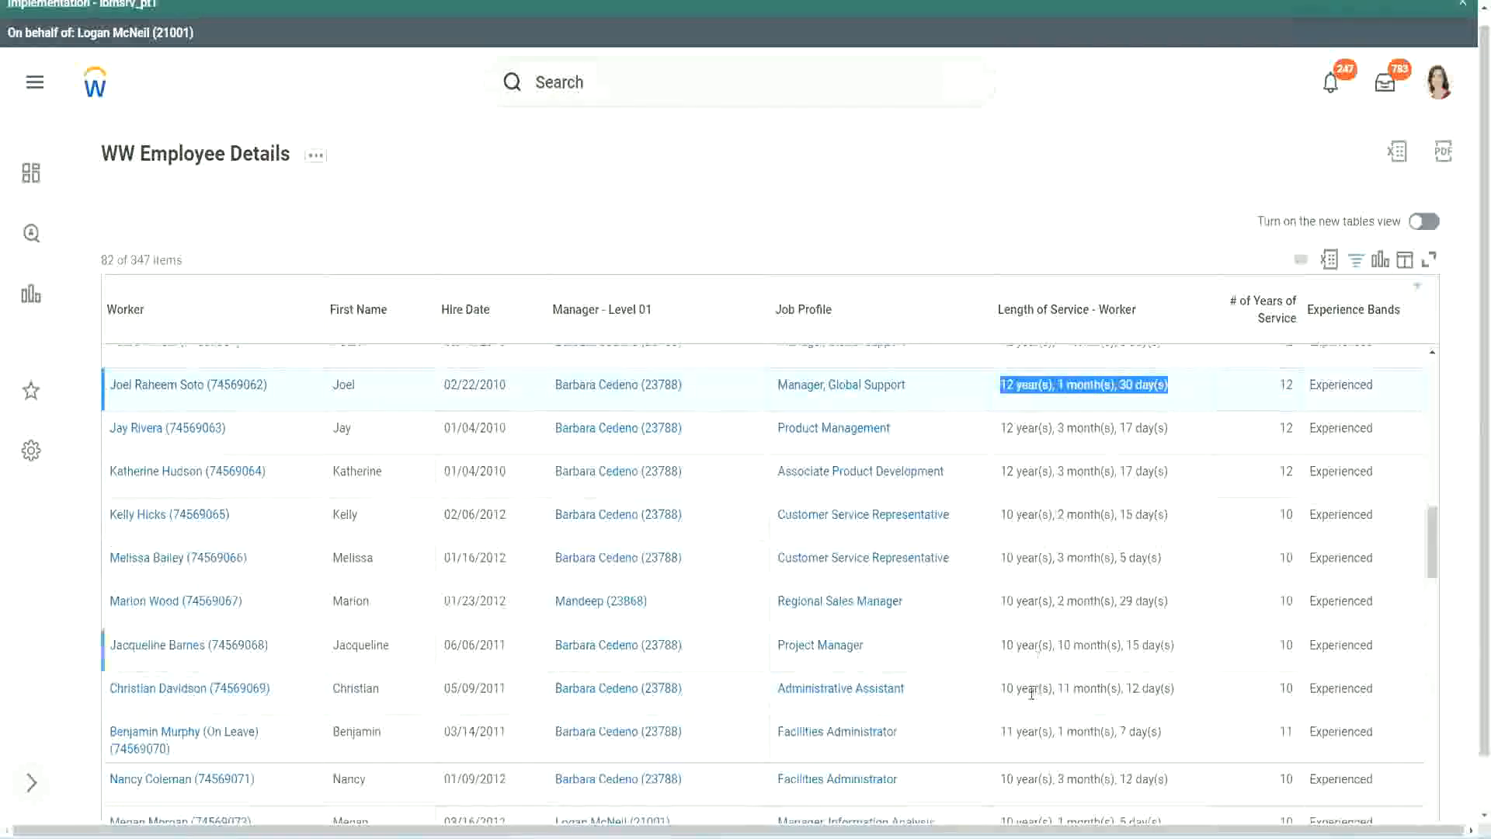
pyautogui.click(1156, 687)
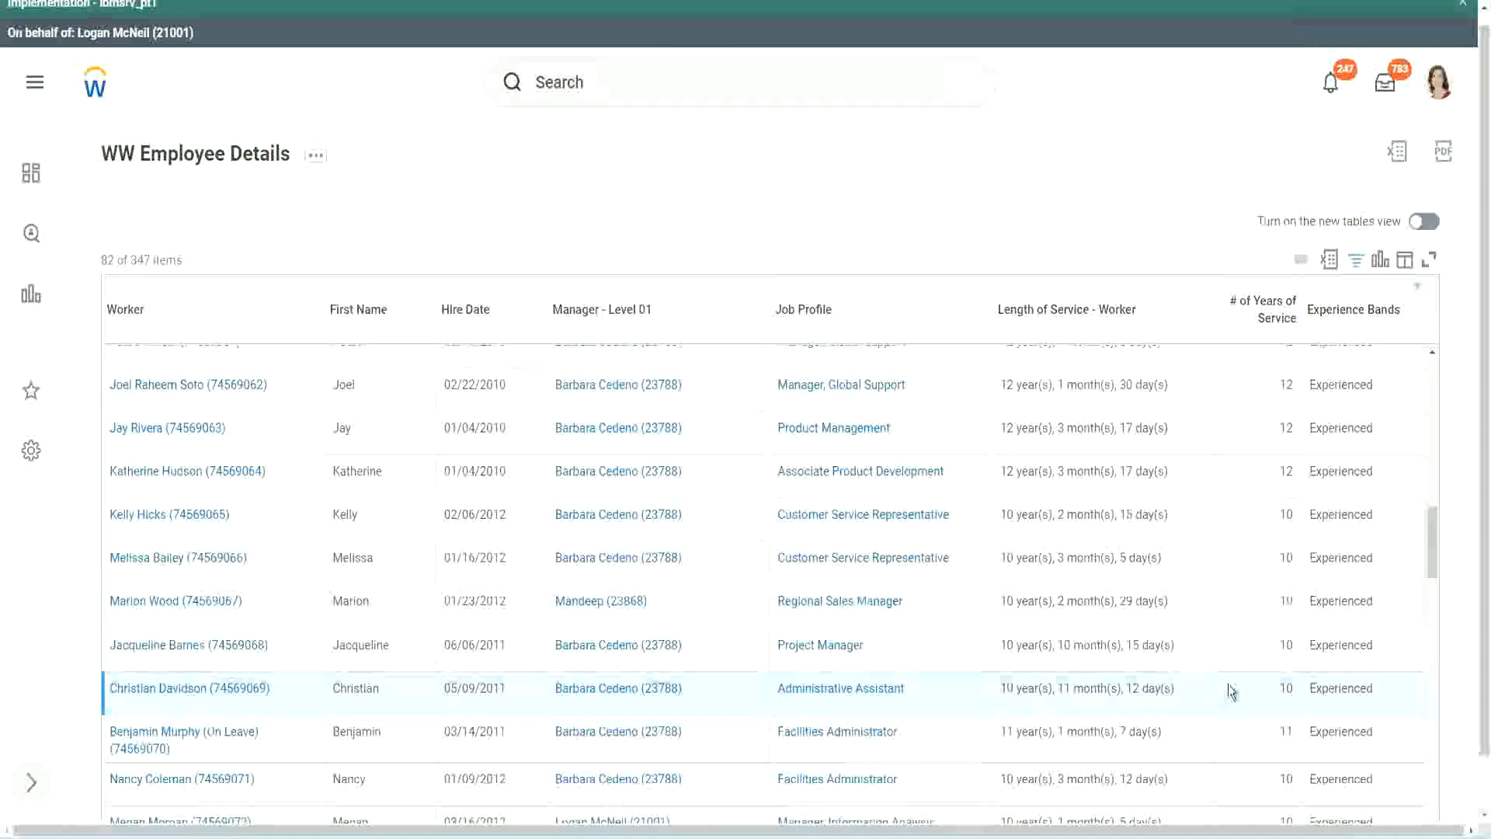
pyautogui.doubleClick(1283, 688)
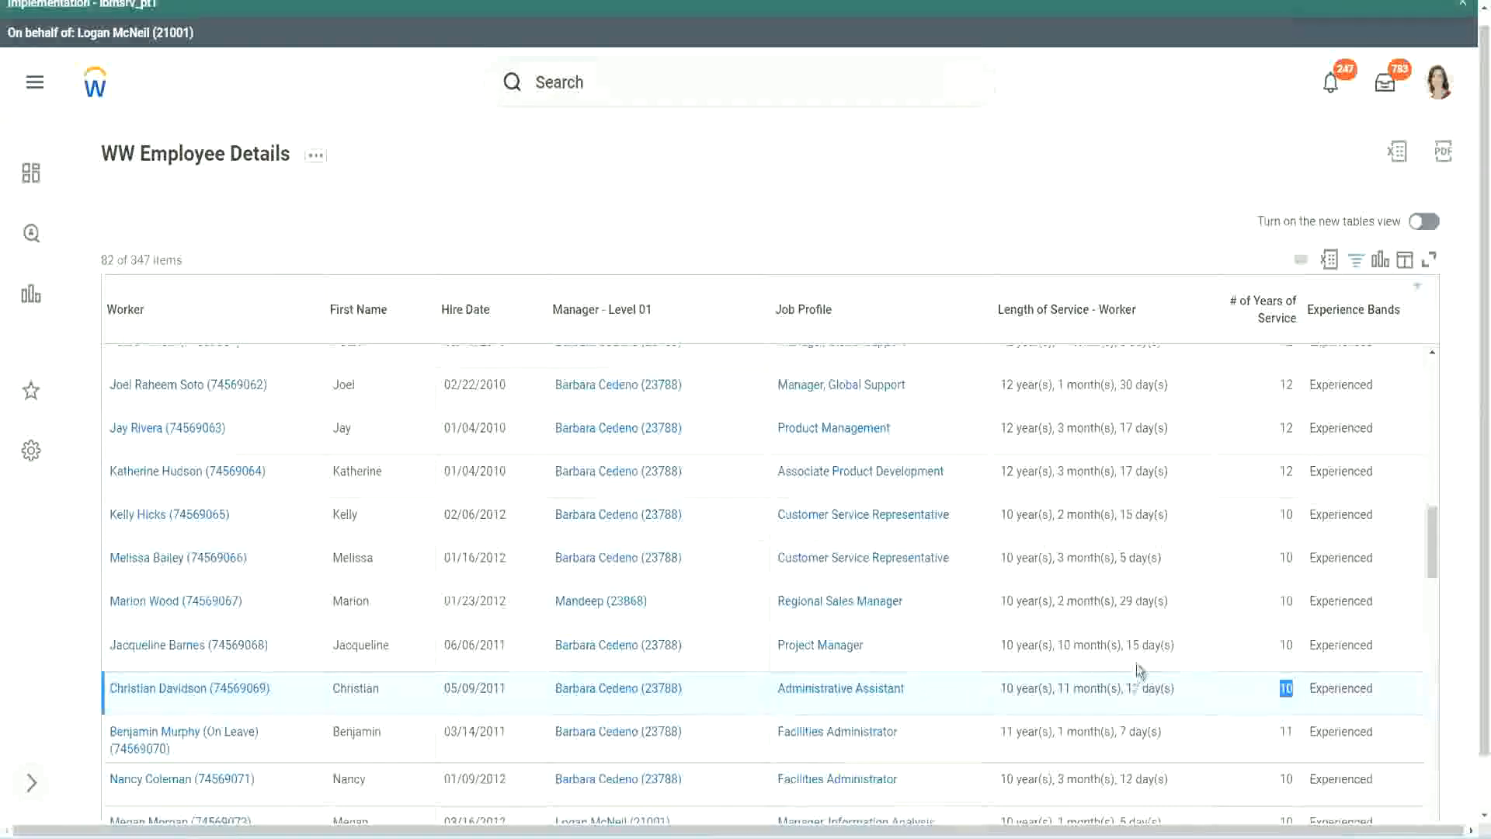
pyautogui.click(1231, 691)
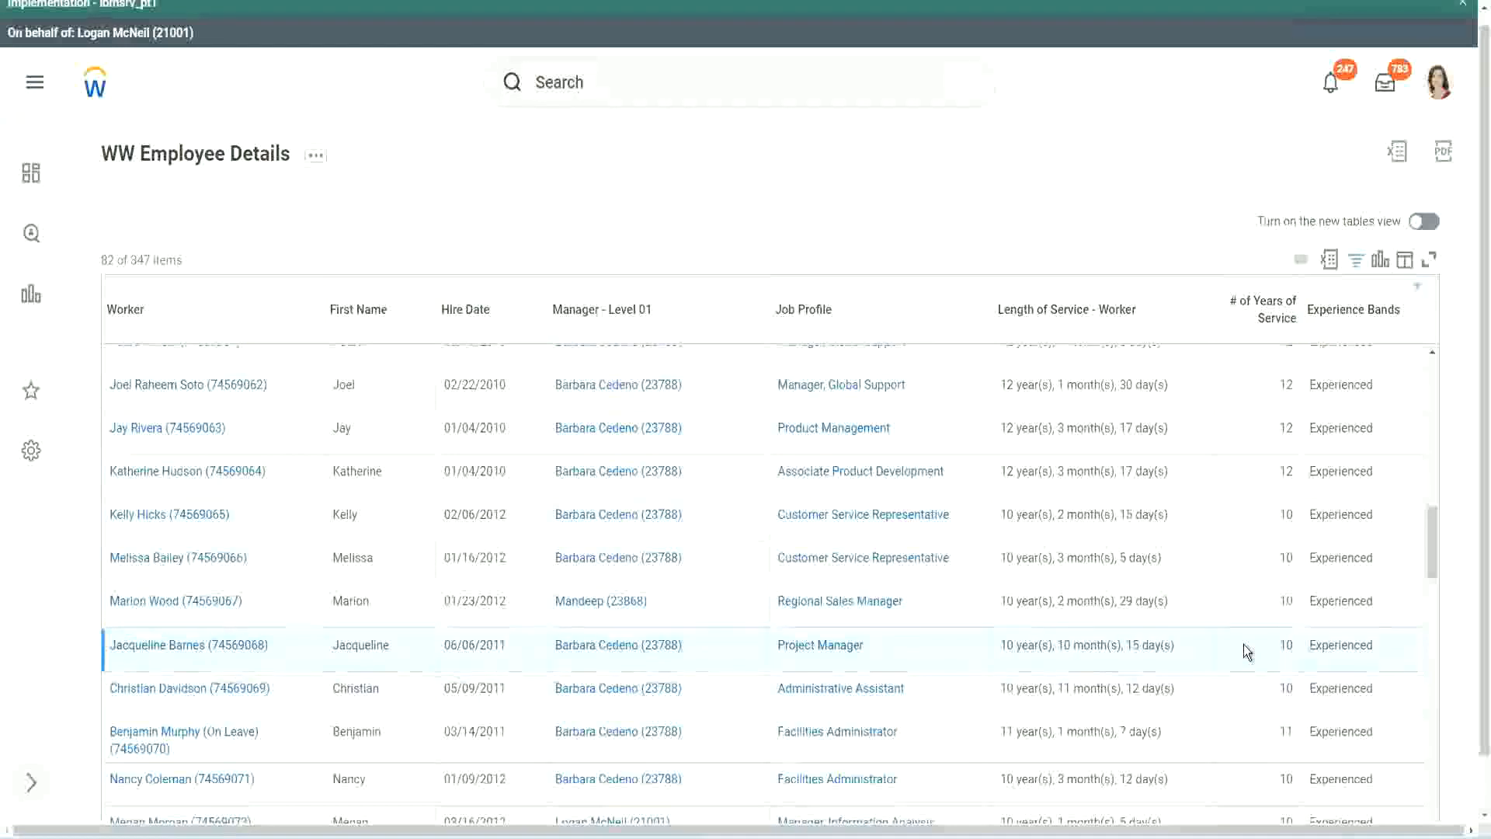
pyautogui.doubleClick(1287, 644)
pyautogui.click(1279, 644)
pyautogui.doubleClick(1066, 645)
pyautogui.click(1114, 646)
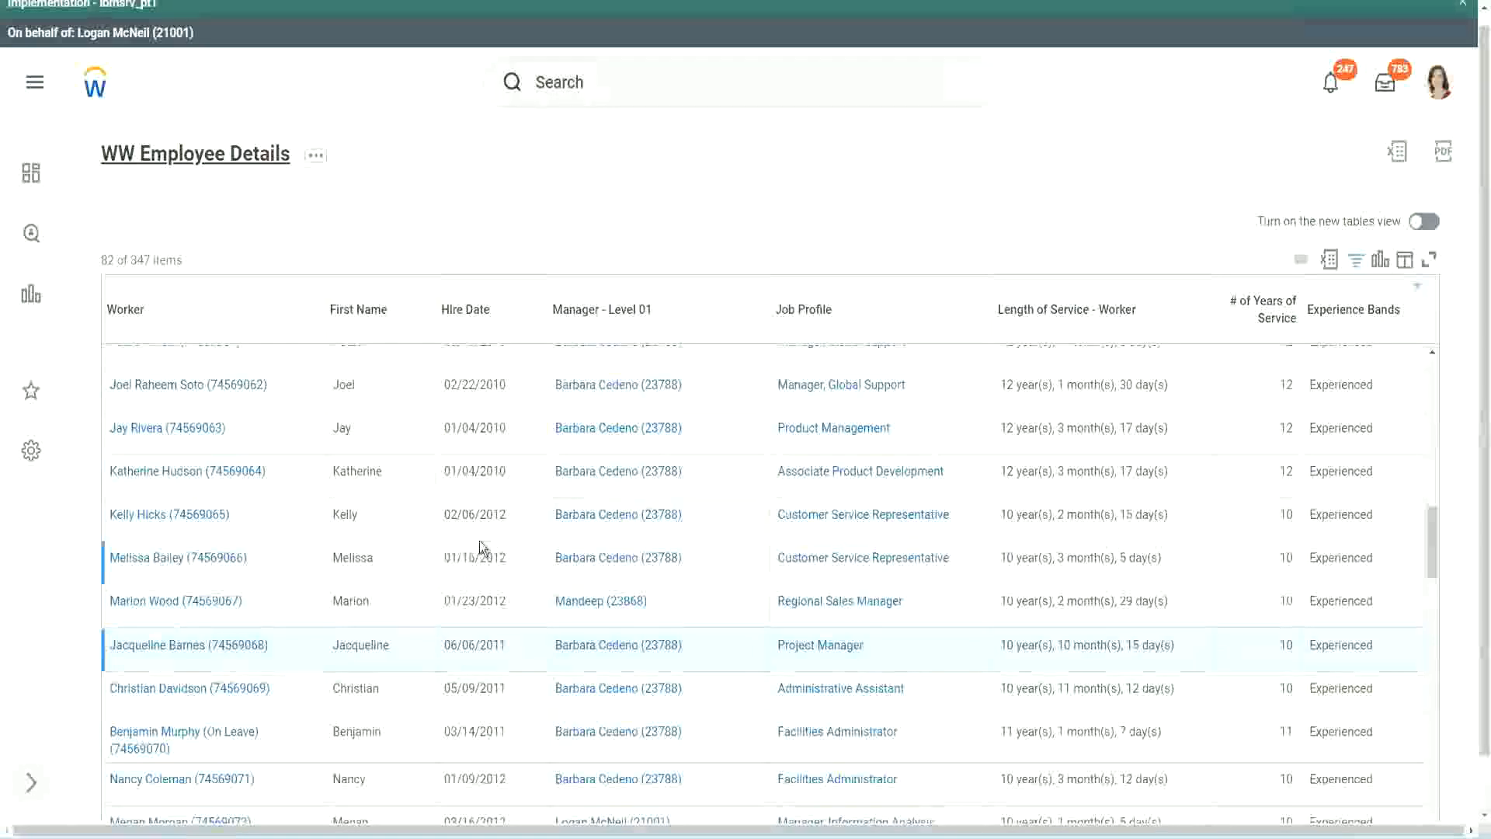
# Step: Open the calculated field behind the Experience Bands column in a new tab and review its conditions and return values
pyautogui.scroll(-5, 482, 547)
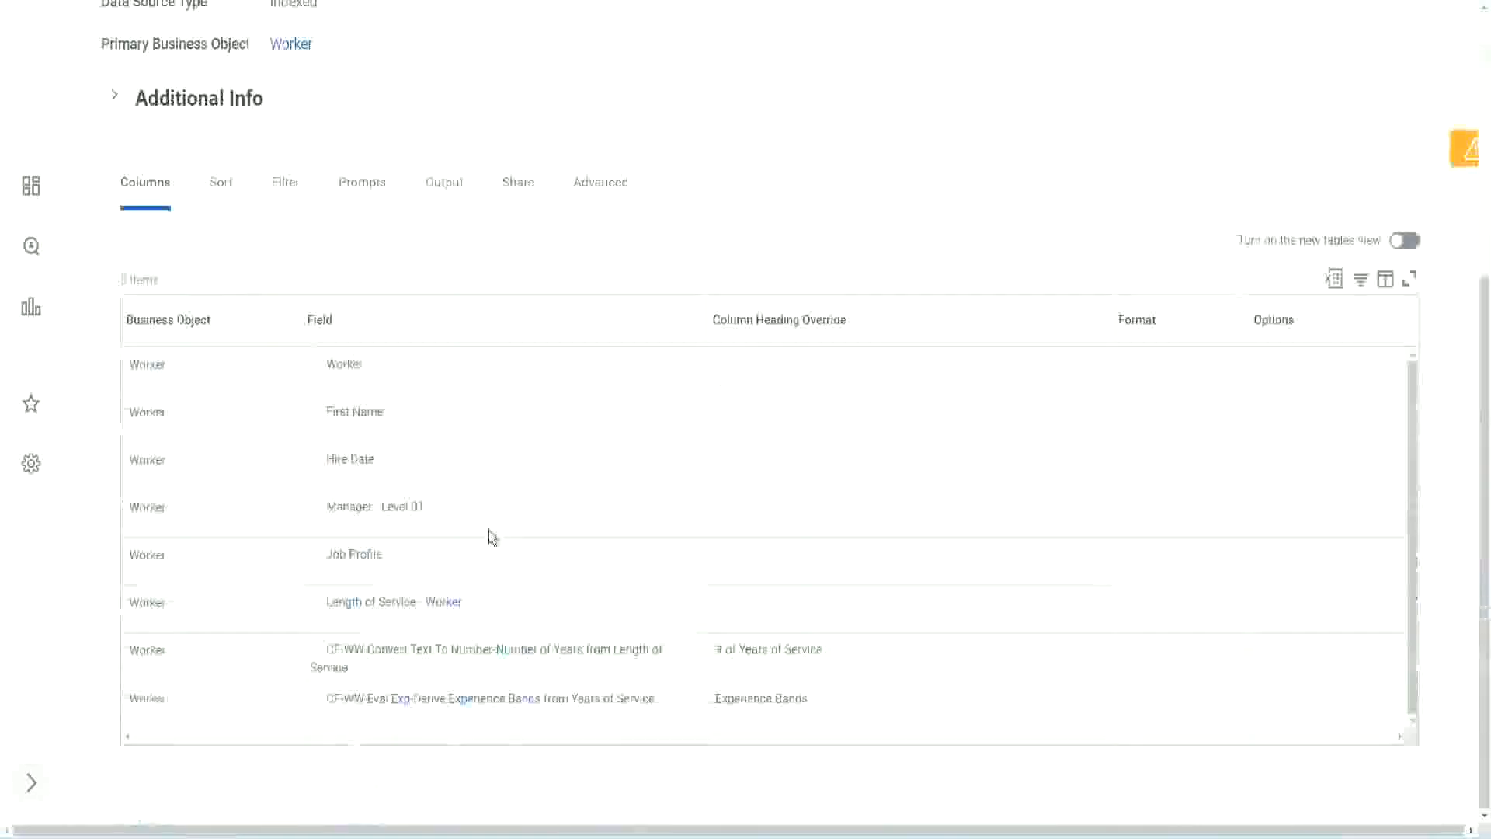
pyautogui.rightClick(405, 707)
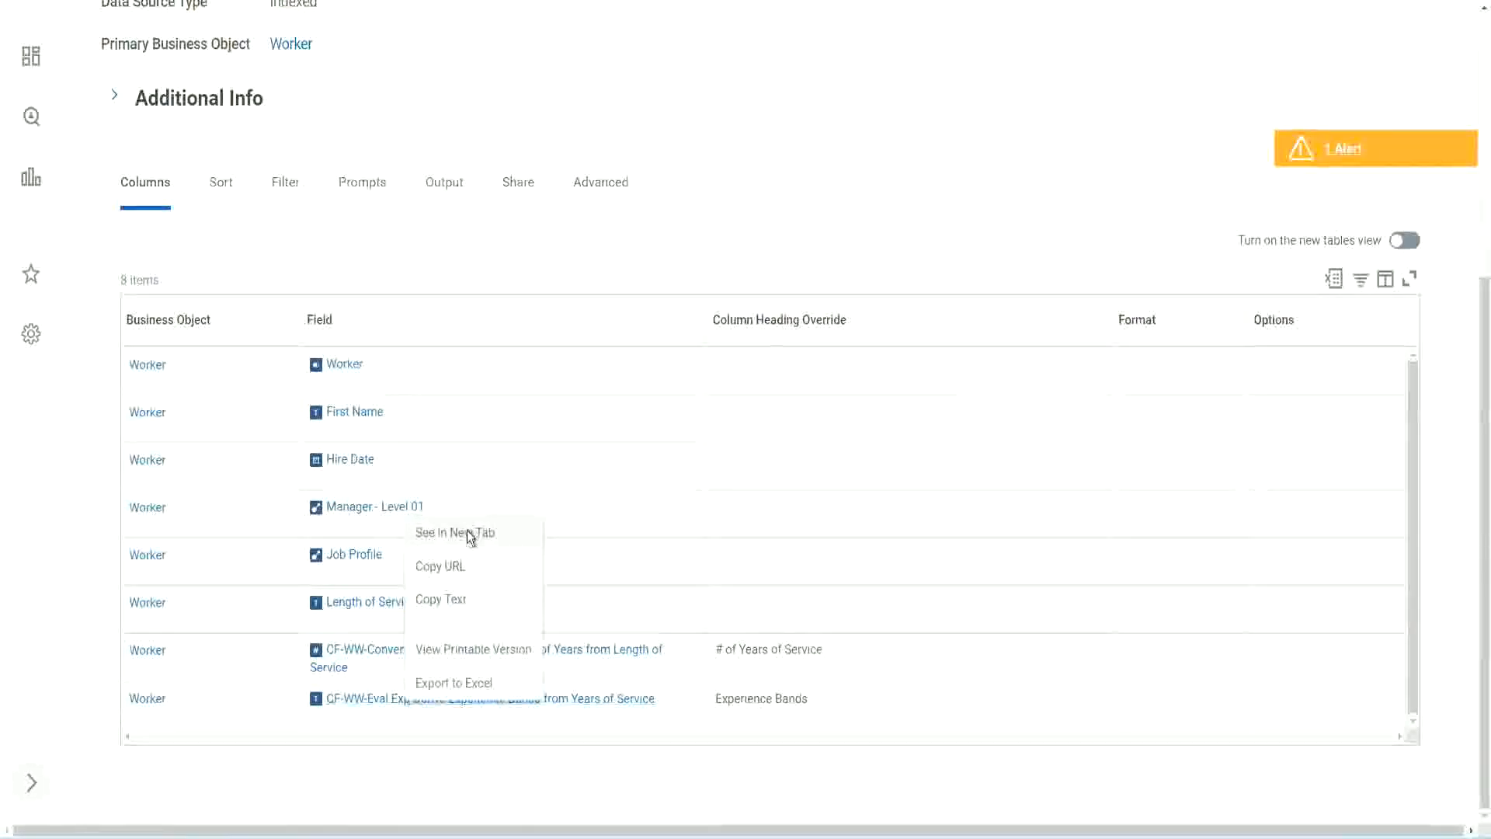
pyautogui.click(468, 532)
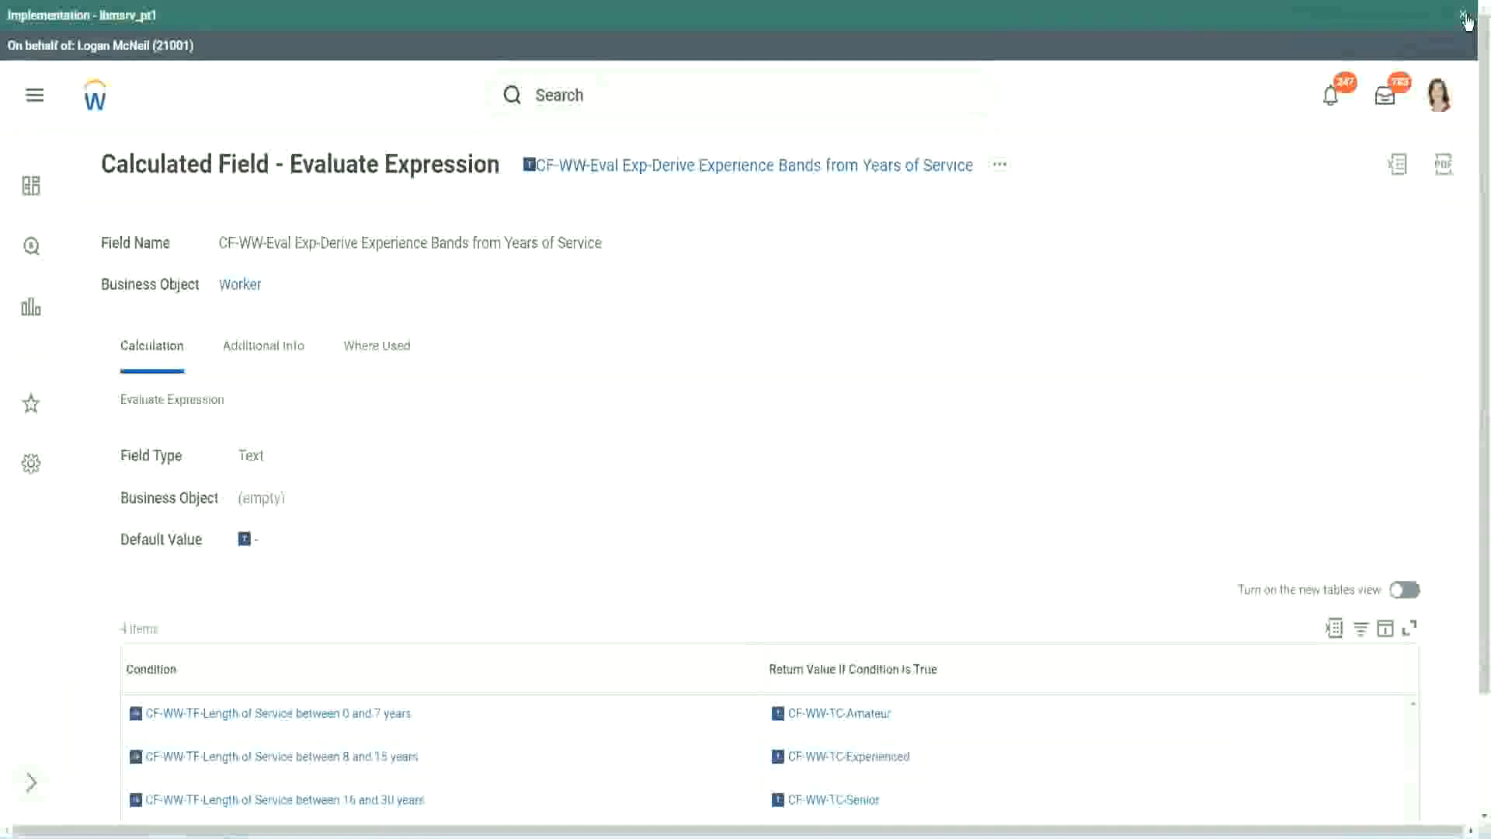
pyautogui.click(1465, 19)
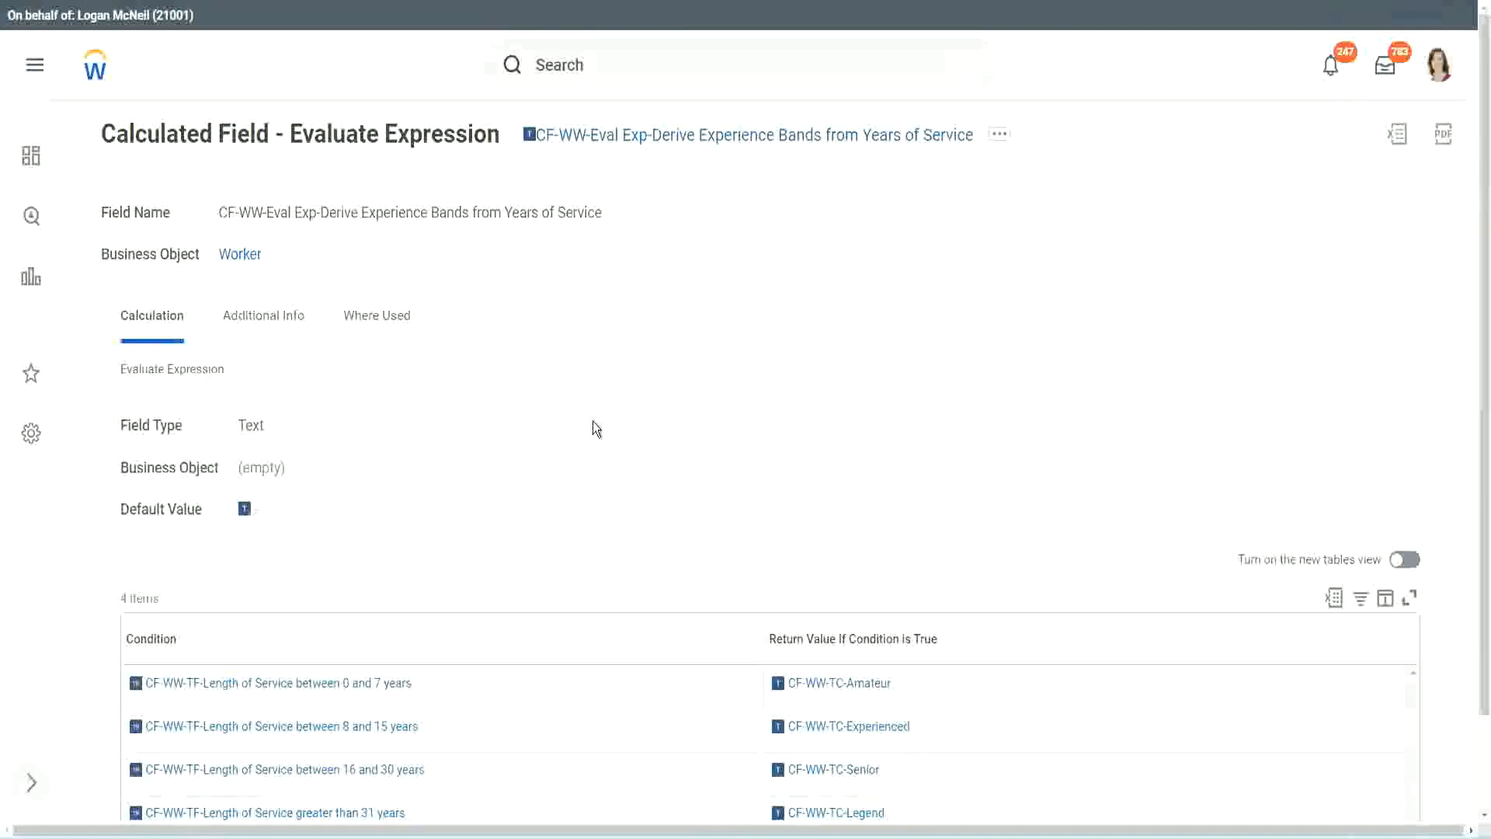
pyautogui.scroll(-1, 594, 439)
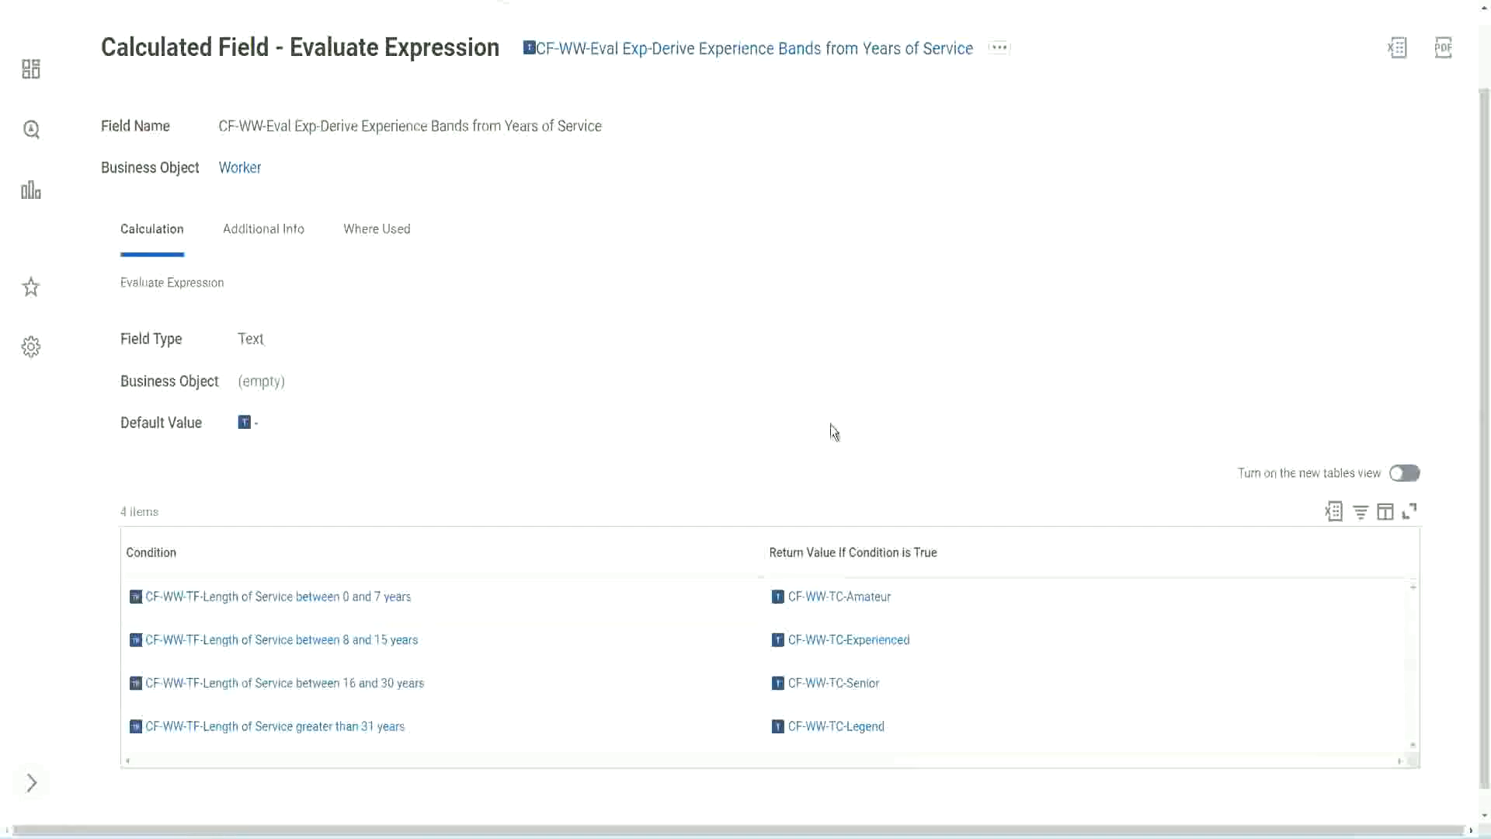
# Step: Copy the name of the Evaluate Expression calculated field as text
pyautogui.click(676, 549)
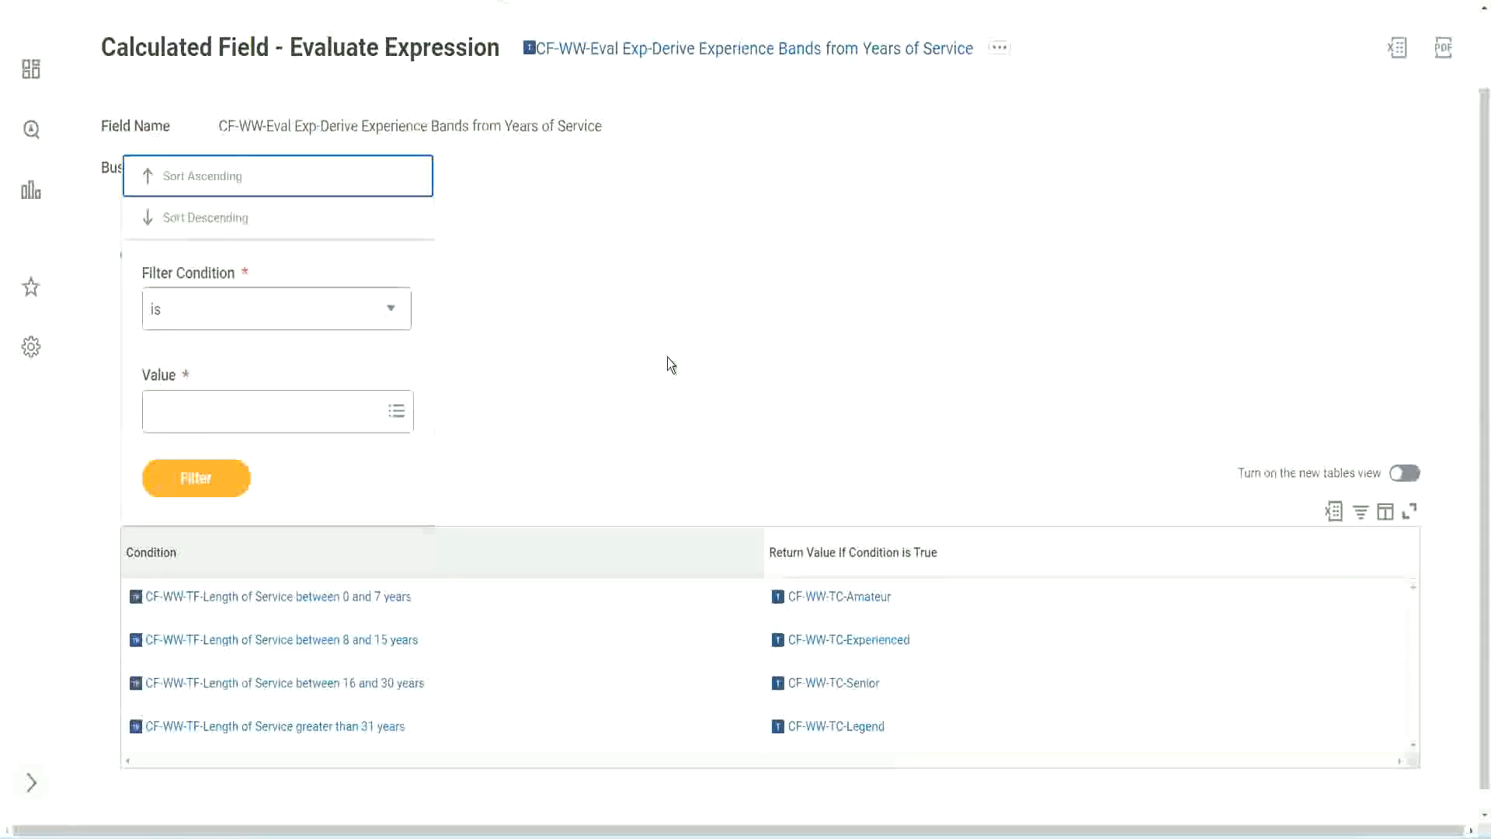
pyautogui.click(669, 359)
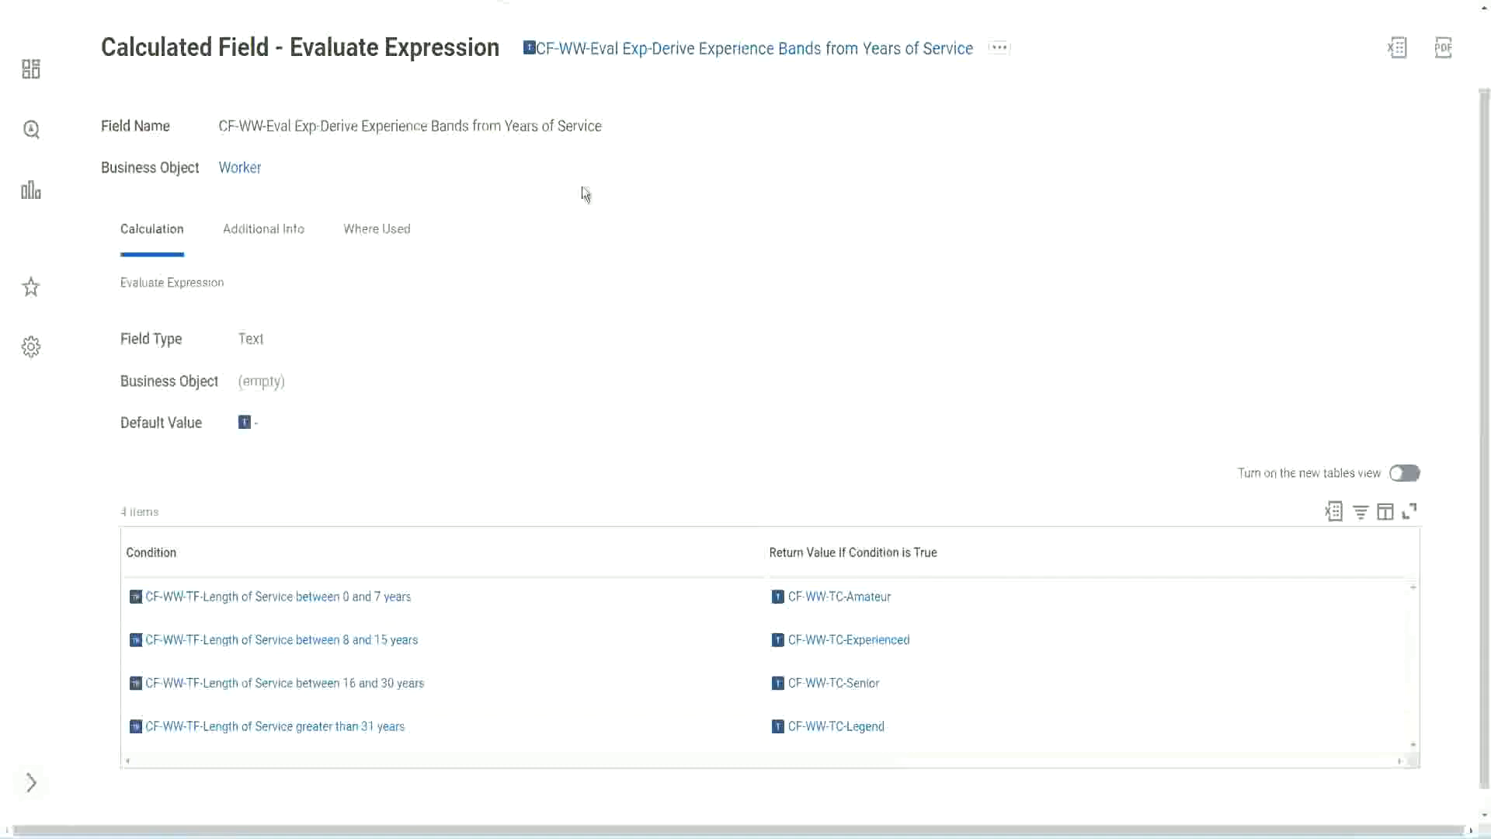
pyautogui.rightClick(656, 52)
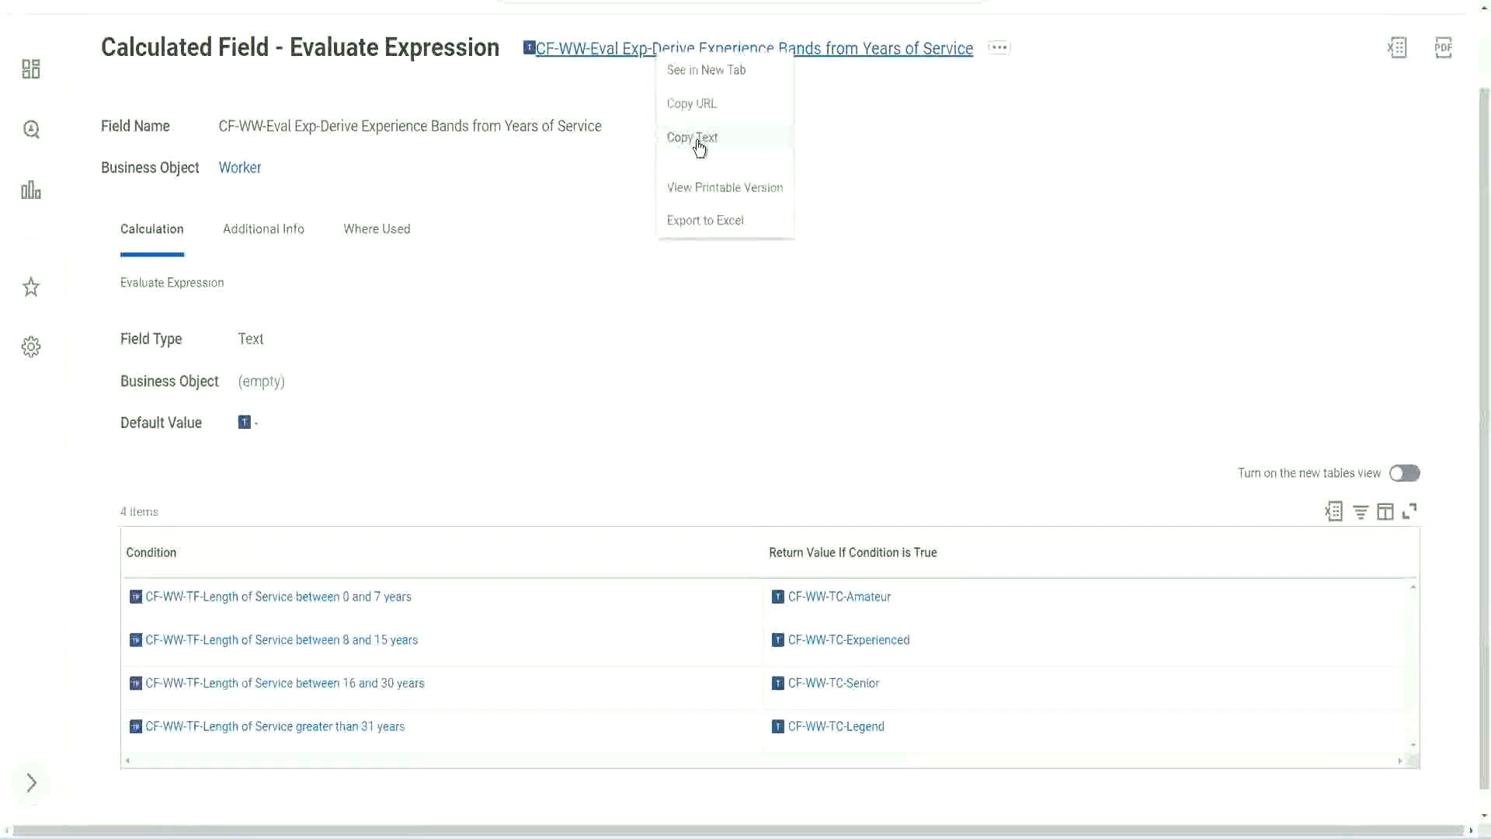
pyautogui.click(700, 148)
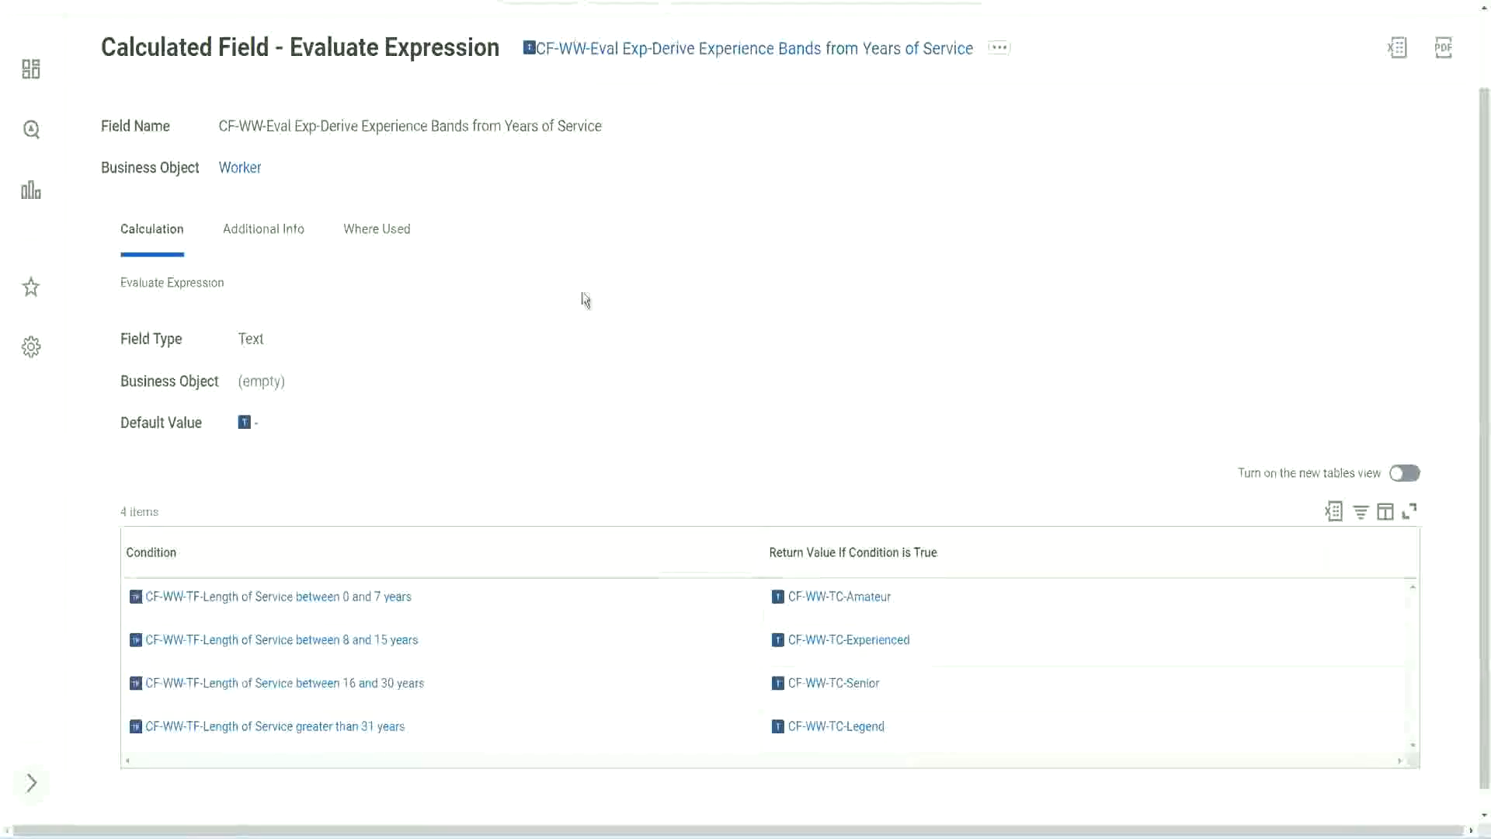
# Step: Return to the custom report definition, search for "create cal field" and open the Create Calculated Field task
pyautogui.scroll(1, 581, 311)
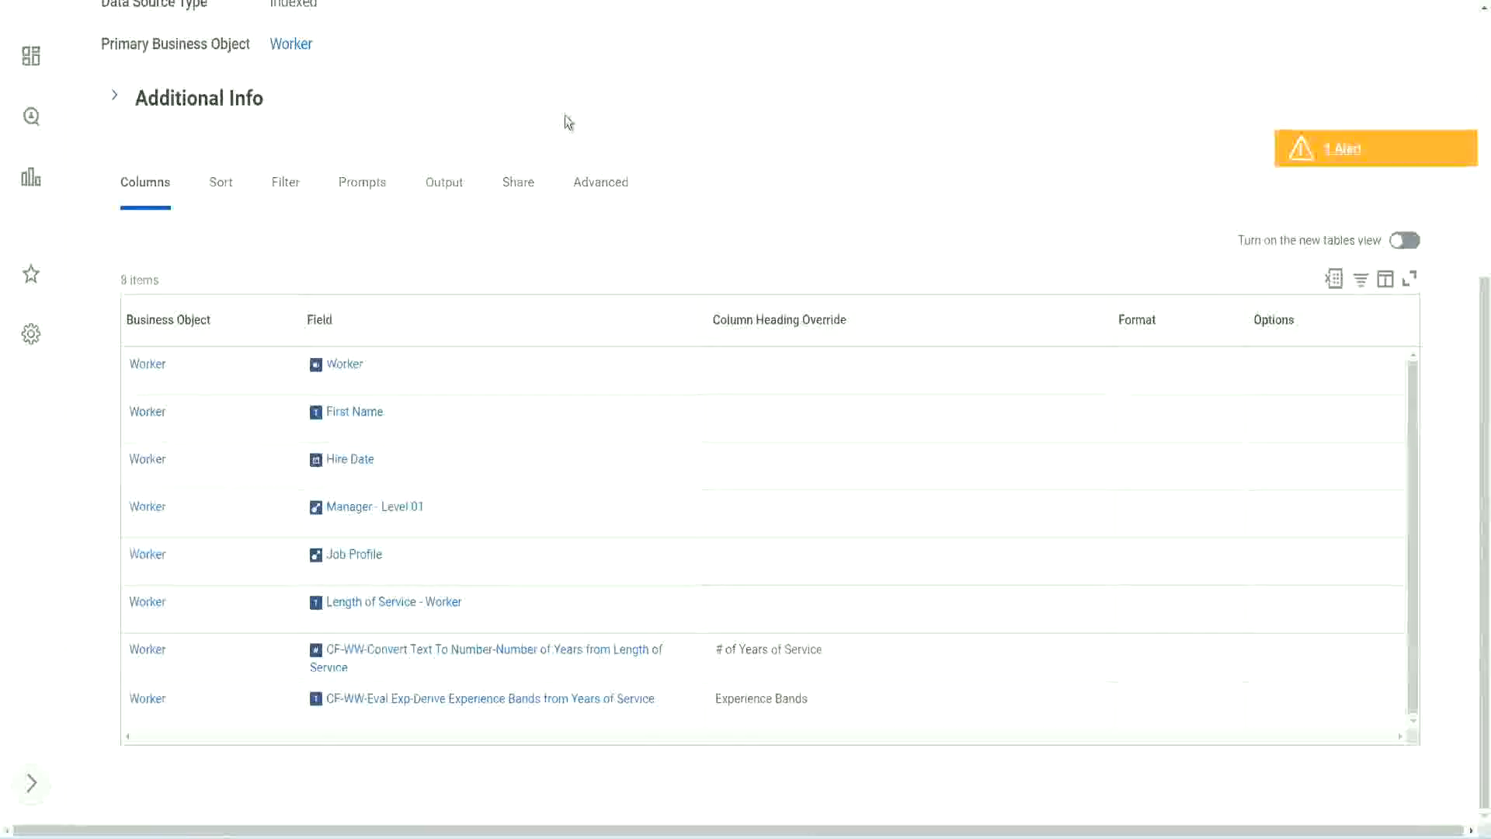
pyautogui.scroll(5, 565, 115)
pyautogui.click(606, 93)
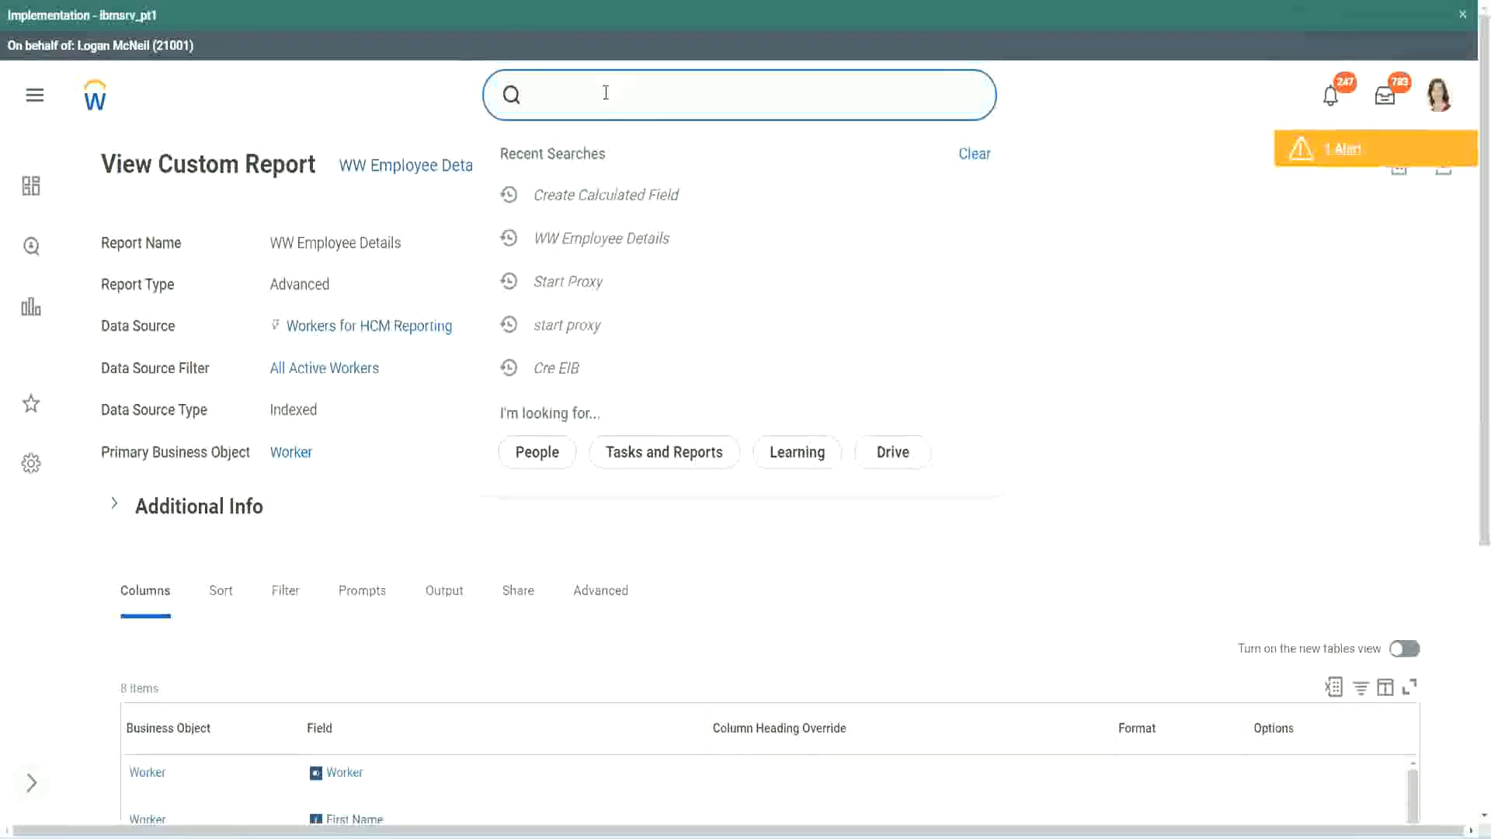
pyautogui.write('create cal field')
pyautogui.click(623, 160)
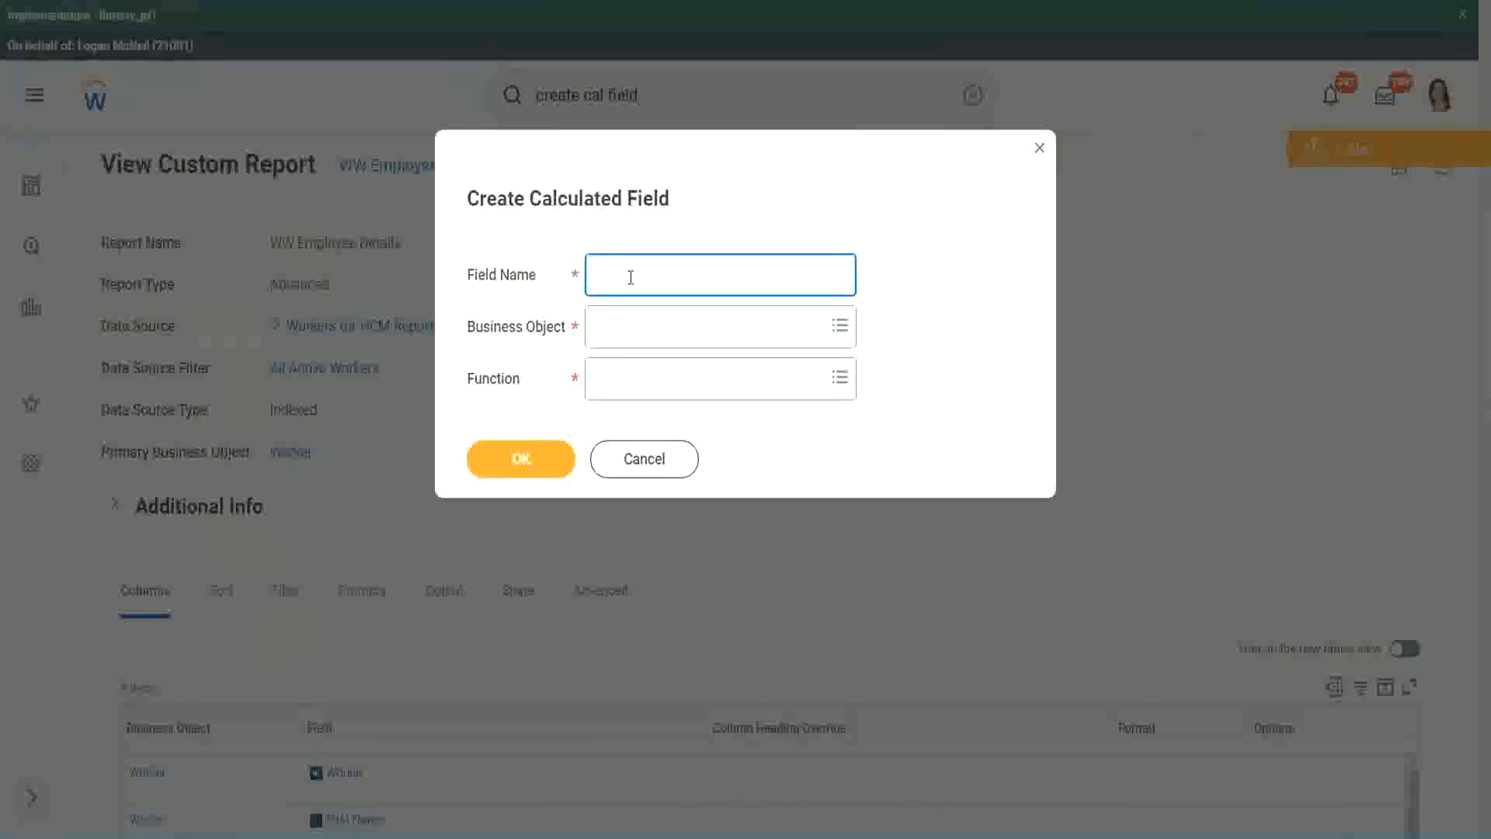
# Step: Paste the copied text as the new field's name and insert "Bands" after "Eval Exp"
pyautogui.hotkey('ctrl', 'v')
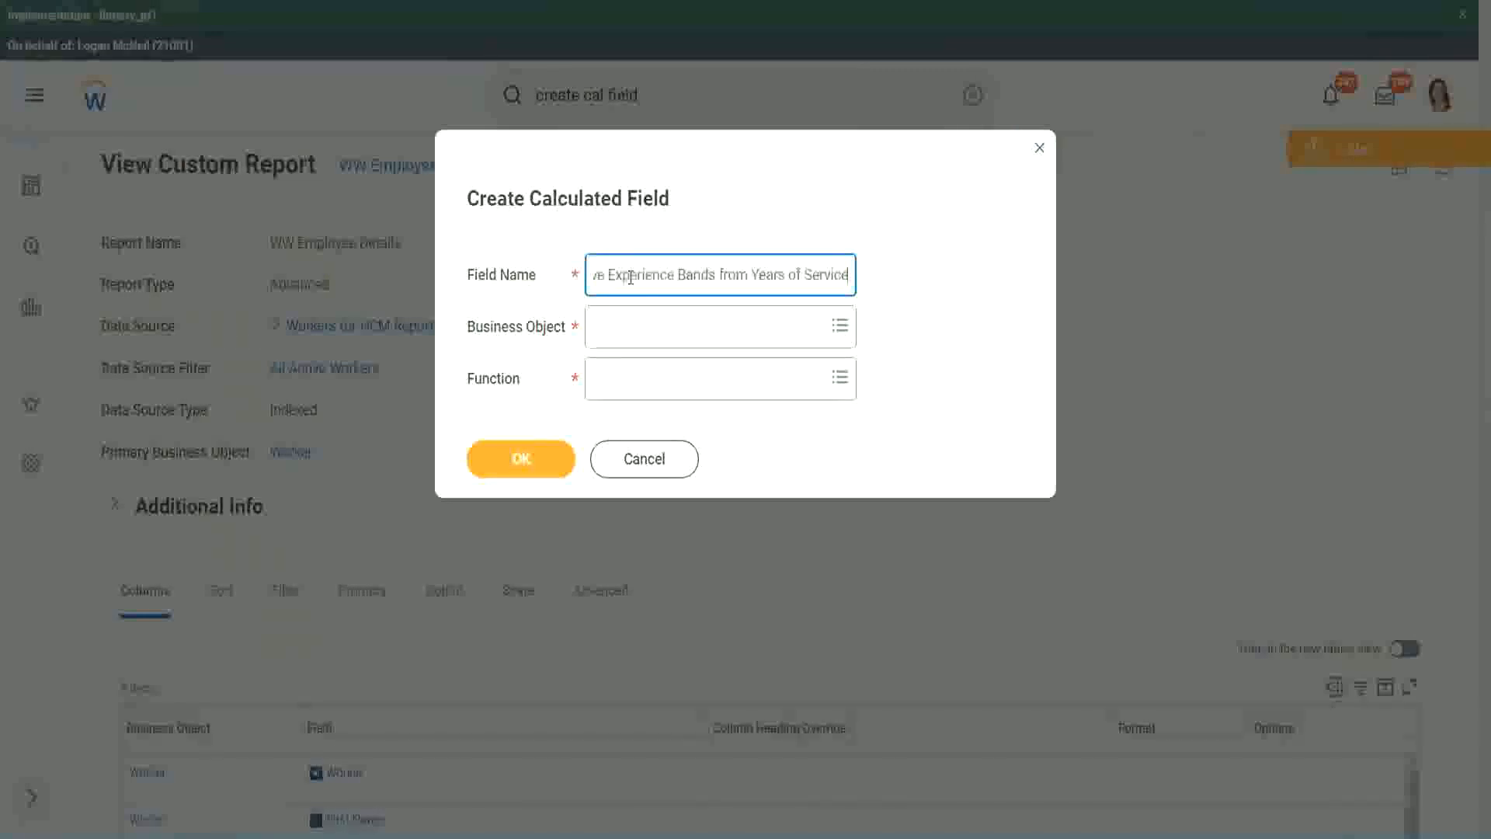
pyautogui.moveTo(676, 274); pyautogui.dragTo(542, 248)
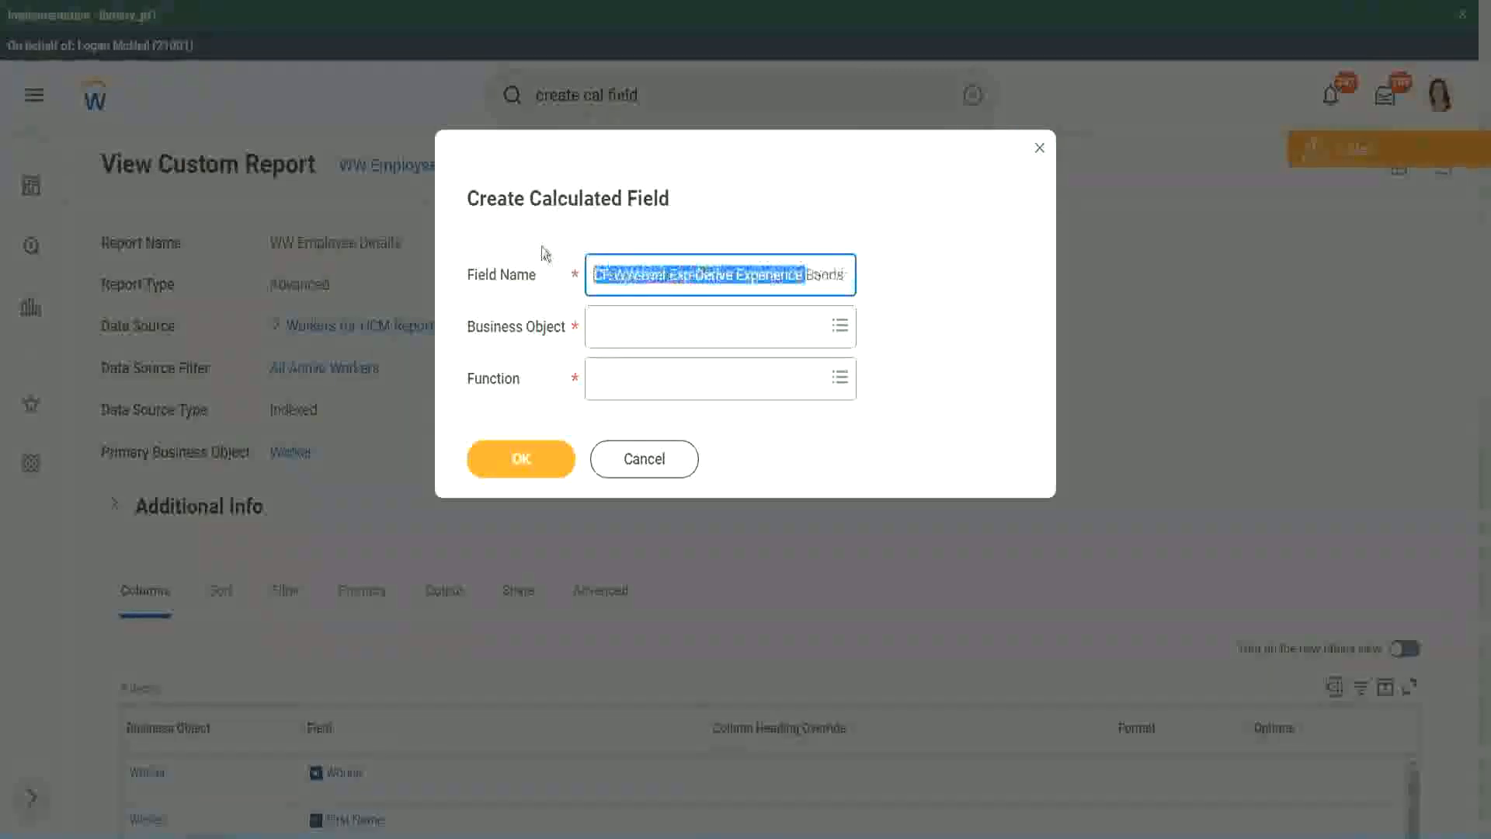
pyautogui.click(676, 276)
pyautogui.doubleClick(679, 276)
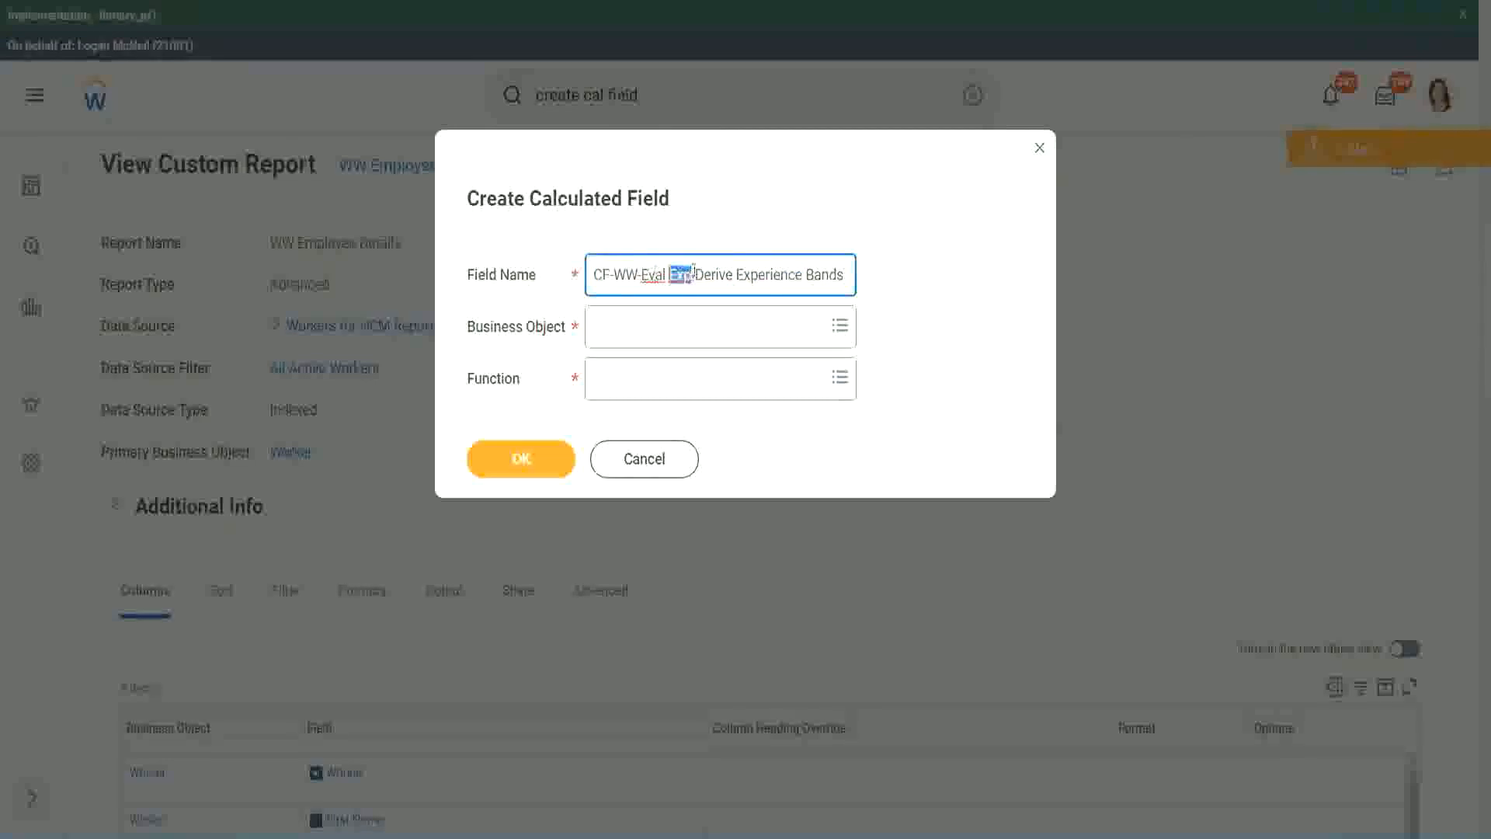
pyautogui.click(690, 273)
pyautogui.write('bands')
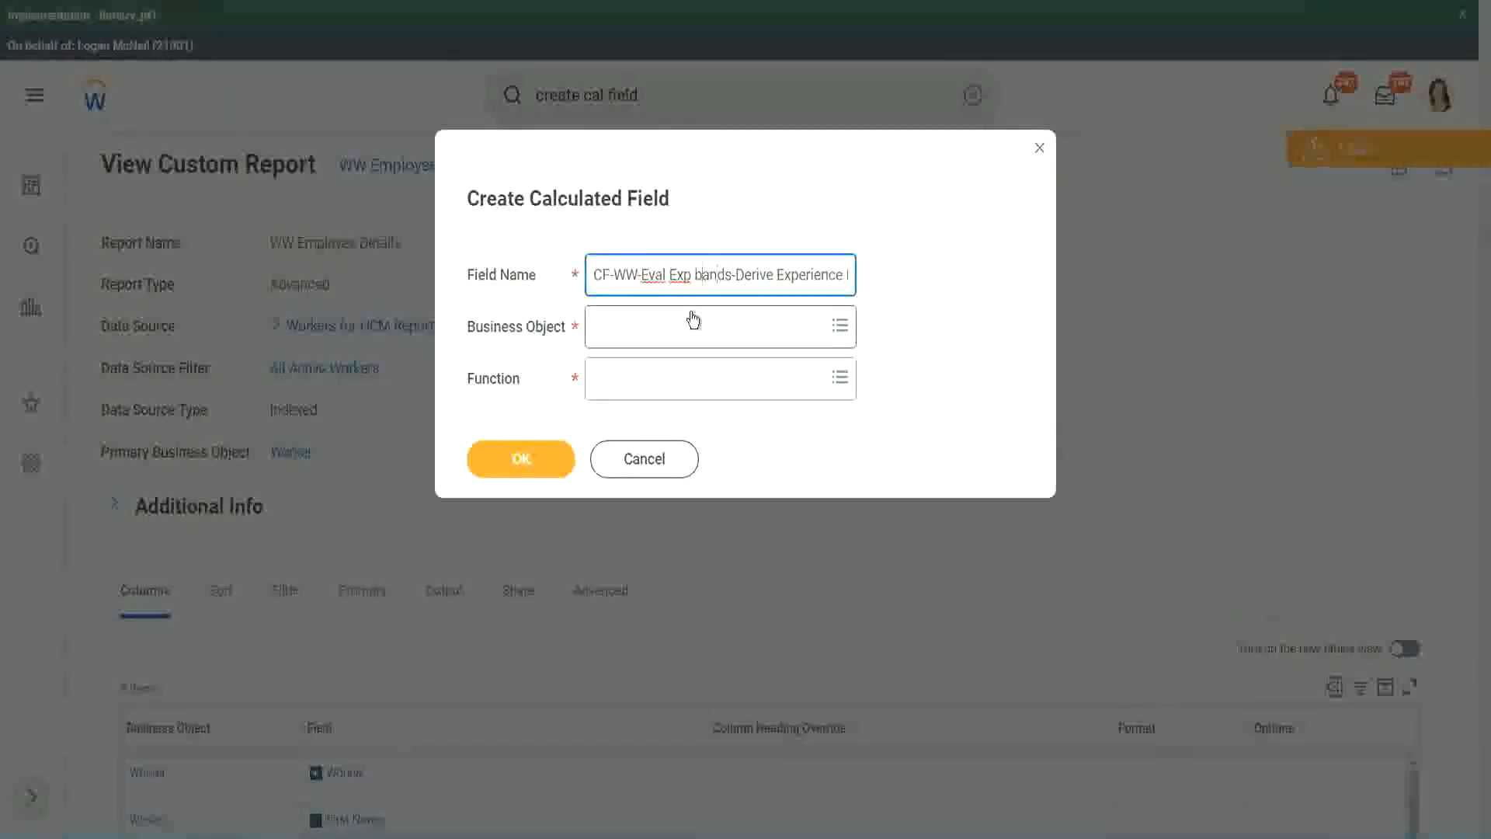
pyautogui.press('Left')
pyautogui.press('Left')
pyautogui.press('Left')
pyautogui.press('Left')
pyautogui.hotkey('shift', 'Left')
pyautogui.write('B')
pyautogui.press('Right')
pyautogui.press('Right')
pyautogui.press('Right')
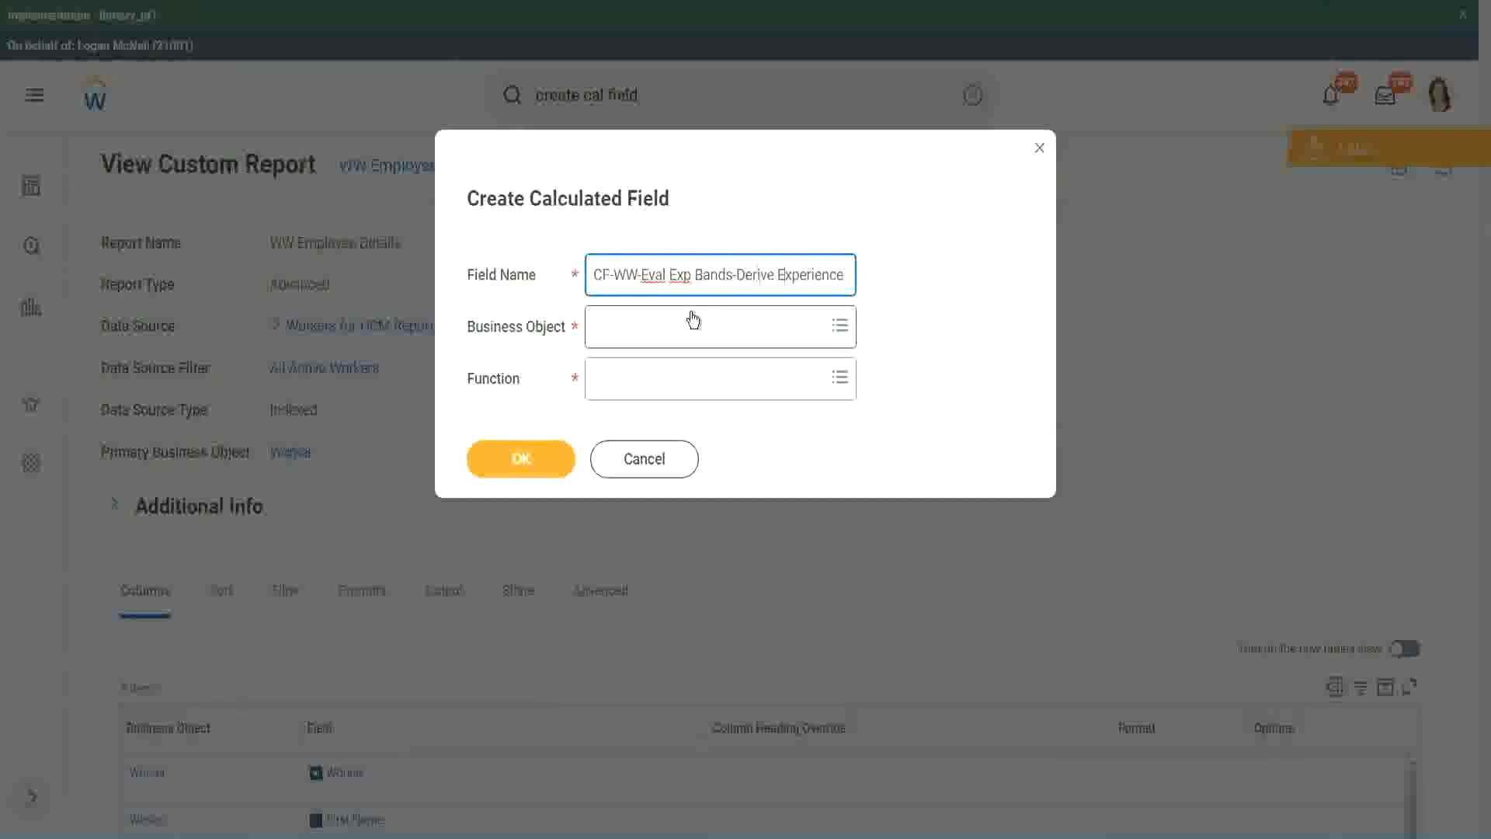
# Step: Replace "Derive" with "Determine" in the field name, giving "CF-WW-Eval Exp Bands-Determine Experience Bands from Years of Service"
pyautogui.press('End')
pyautogui.write('s from Years of')
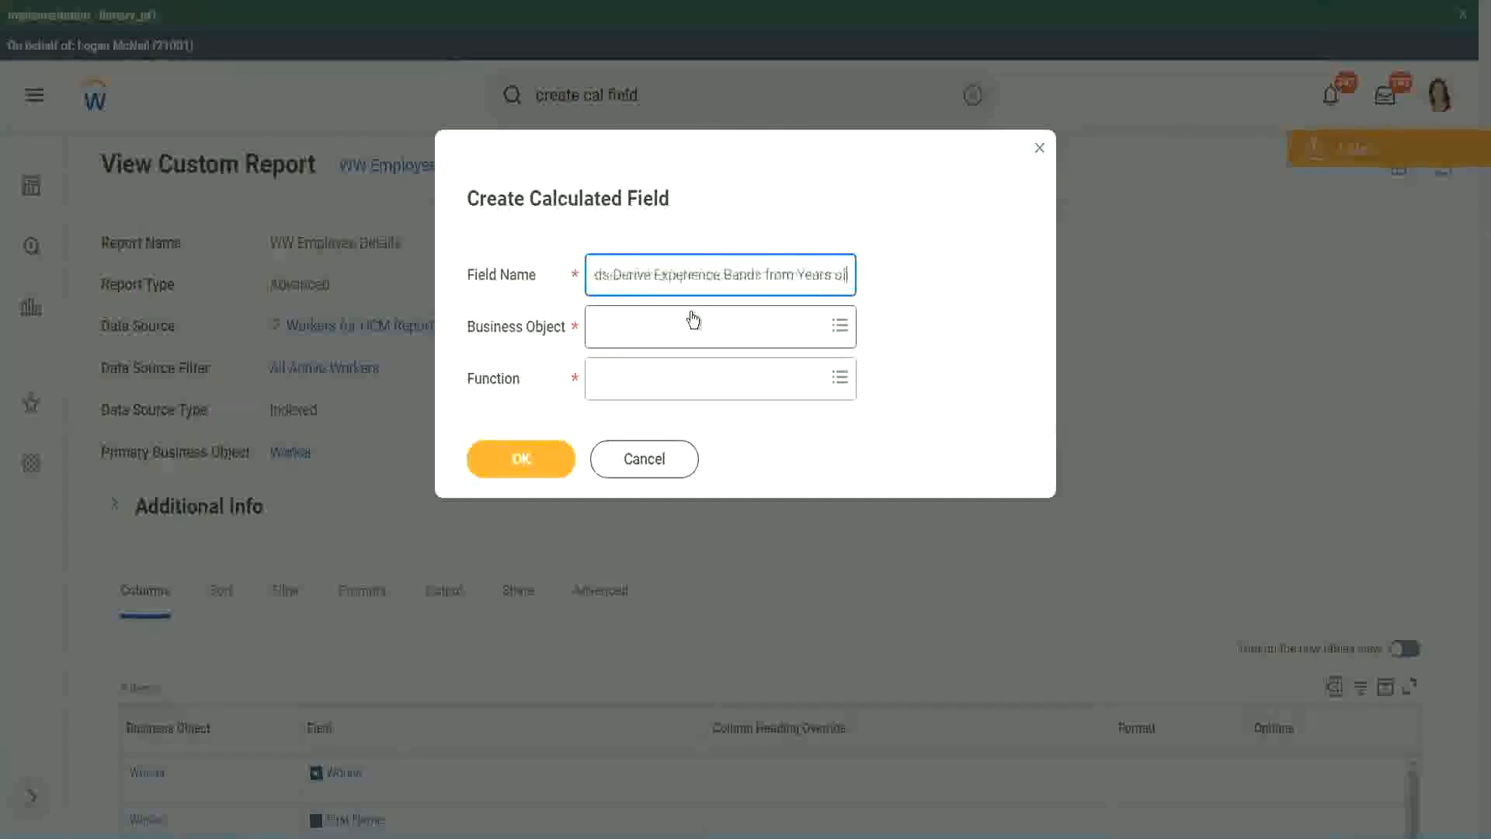
pyautogui.press('Left')
pyautogui.press('Left')
pyautogui.press('Left')
pyautogui.press('Left')
pyautogui.press('Left')
pyautogui.press('Left')
pyautogui.press('Left')
pyautogui.press('Left')
pyautogui.press('Left')
pyautogui.press('Left')
pyautogui.press('Left')
pyautogui.press('Left')
pyautogui.press('Left')
pyautogui.press('Left')
pyautogui.press('Left')
pyautogui.press('Left')
pyautogui.press('Left')
pyautogui.press('Left')
pyautogui.press('Left')
pyautogui.press('Left')
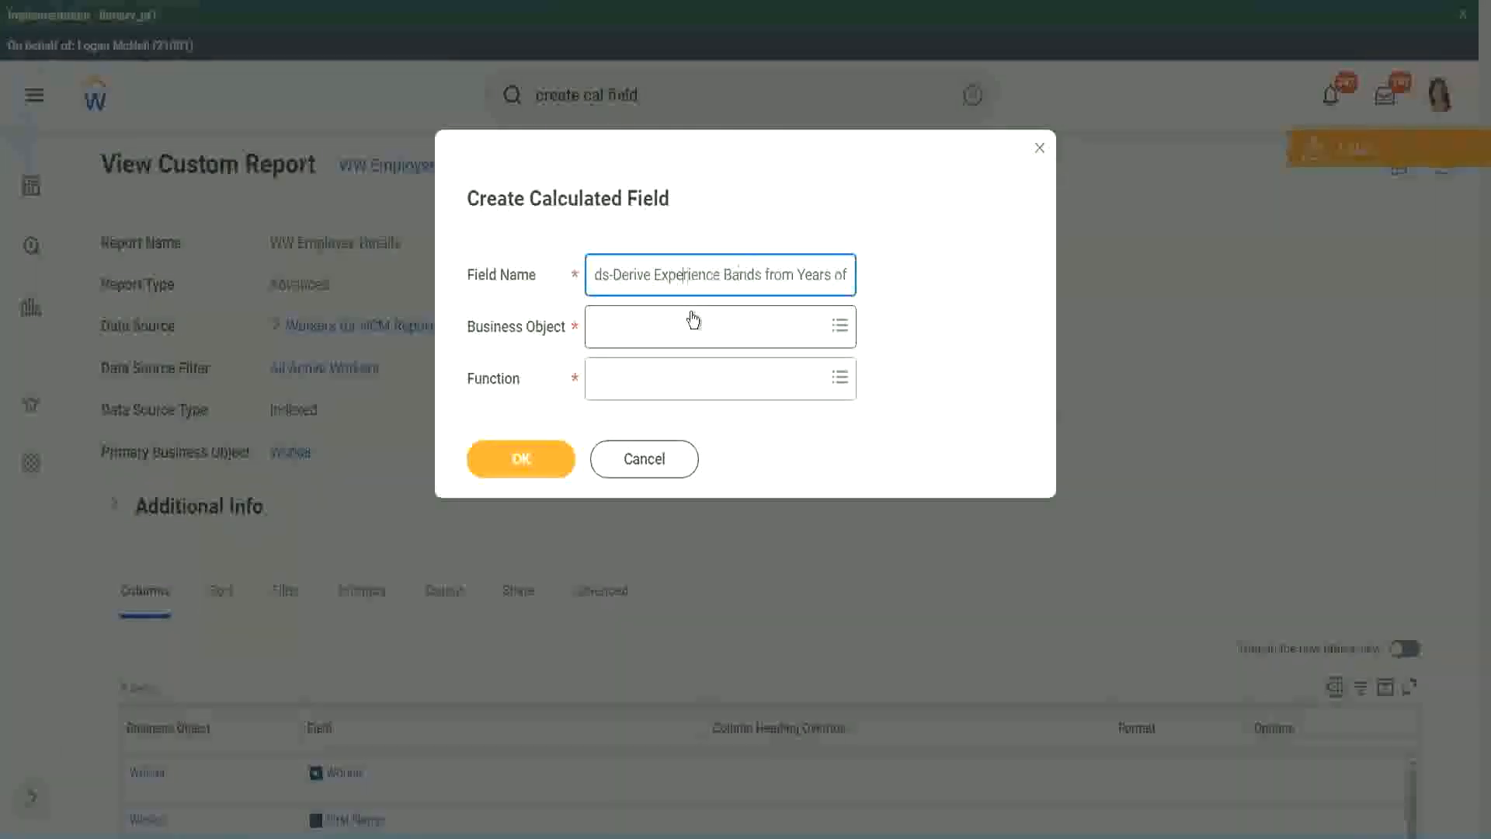
pyautogui.press('Left')
pyautogui.press('Left')
pyautogui.hotkey('shift', 'Left')
pyautogui.hotkey('shift', 'Left')
pyautogui.hotkey('shift', 'Left')
pyautogui.hotkey('shift', 'Left')
pyautogui.hotkey('shift', 'Left')
pyautogui.hotkey('shift', 'Left')
pyautogui.hotkey('shift', 'Left')
pyautogui.write('Determine')
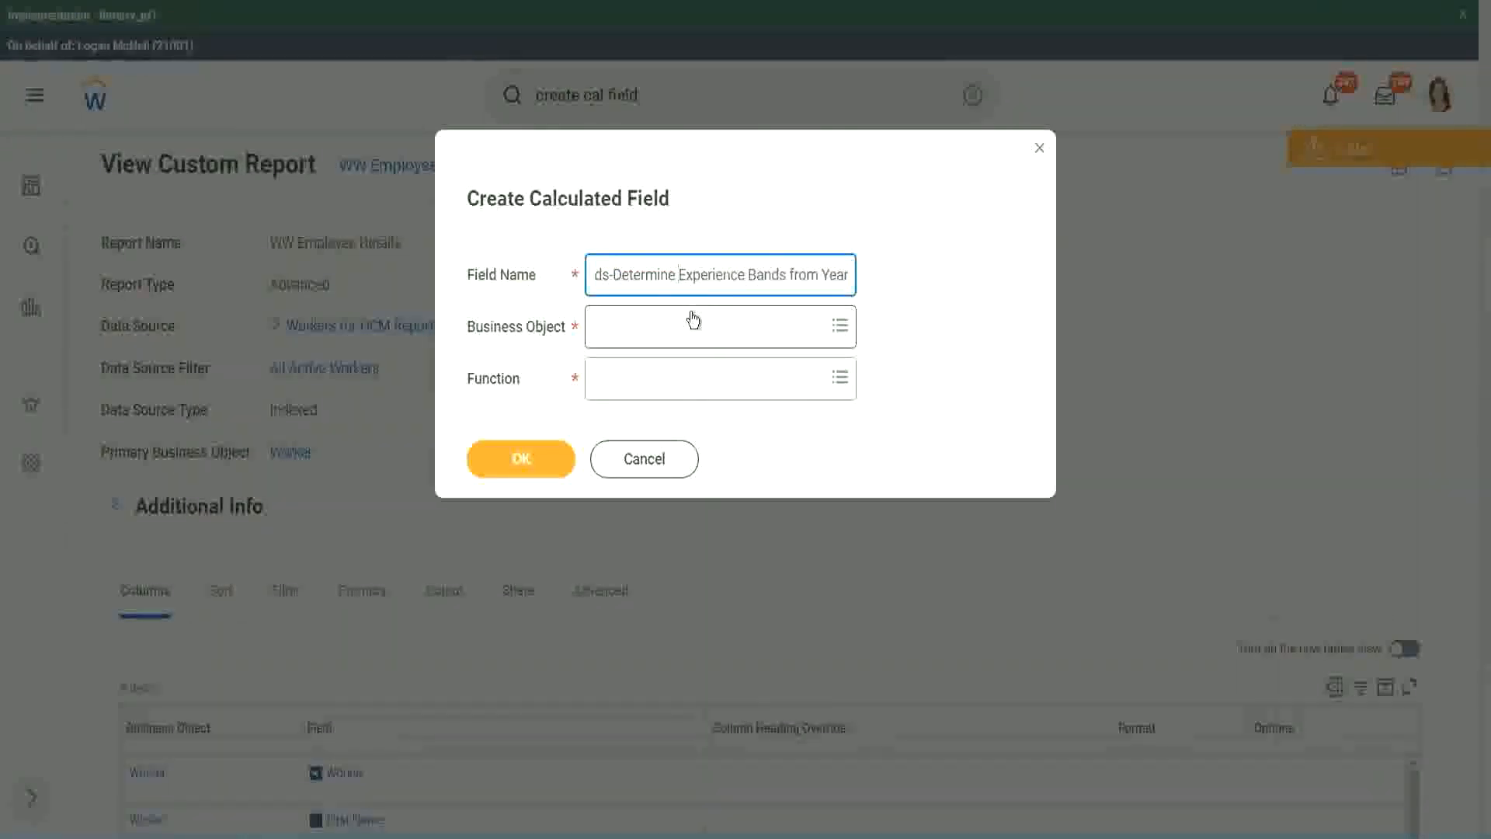
pyautogui.press('End')
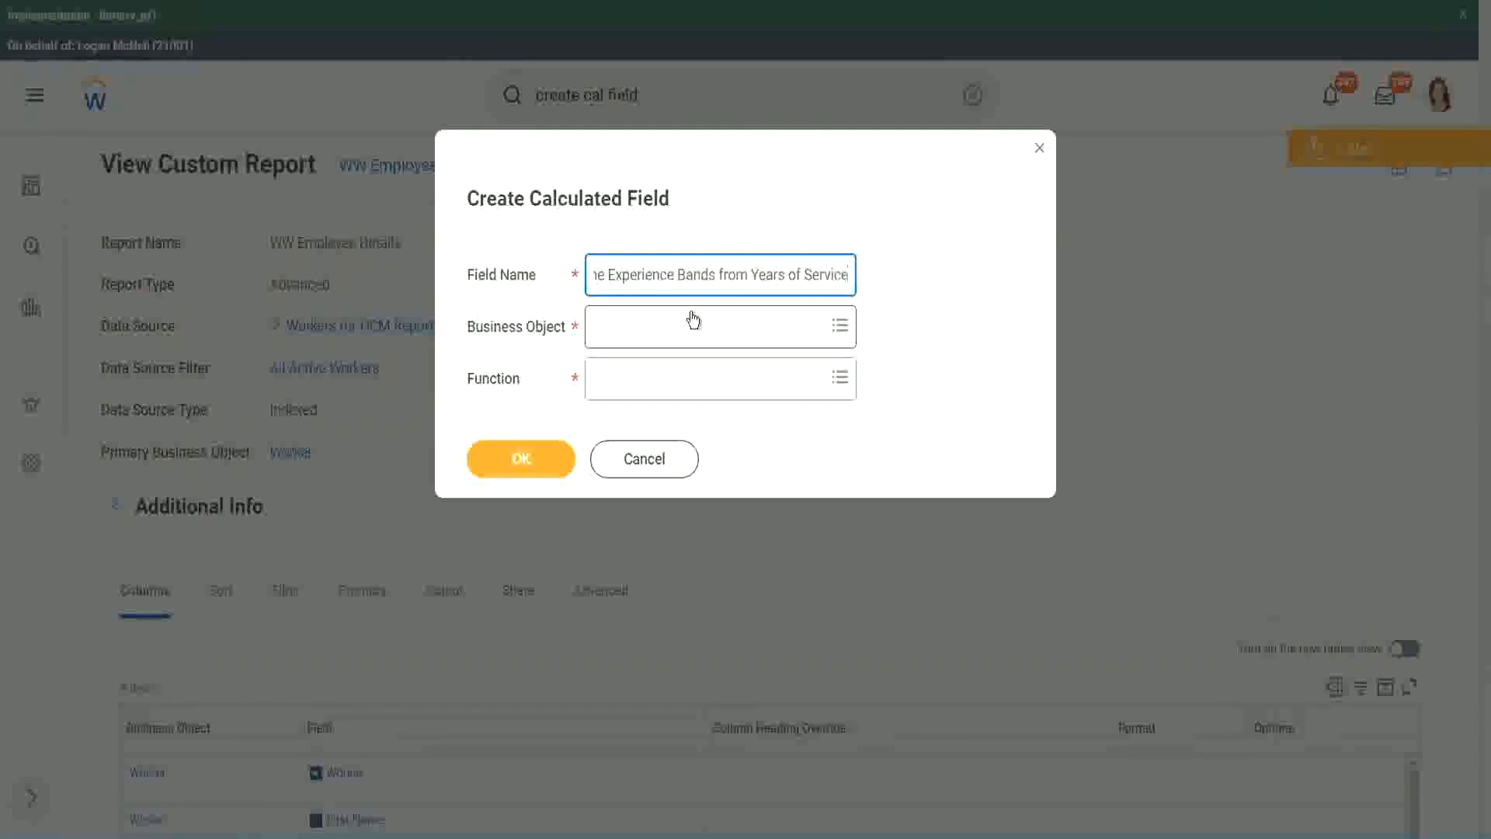
# Step: Set the calculated field's business object to Worker and its function to Evaluate Expression Band
pyautogui.click(665, 327)
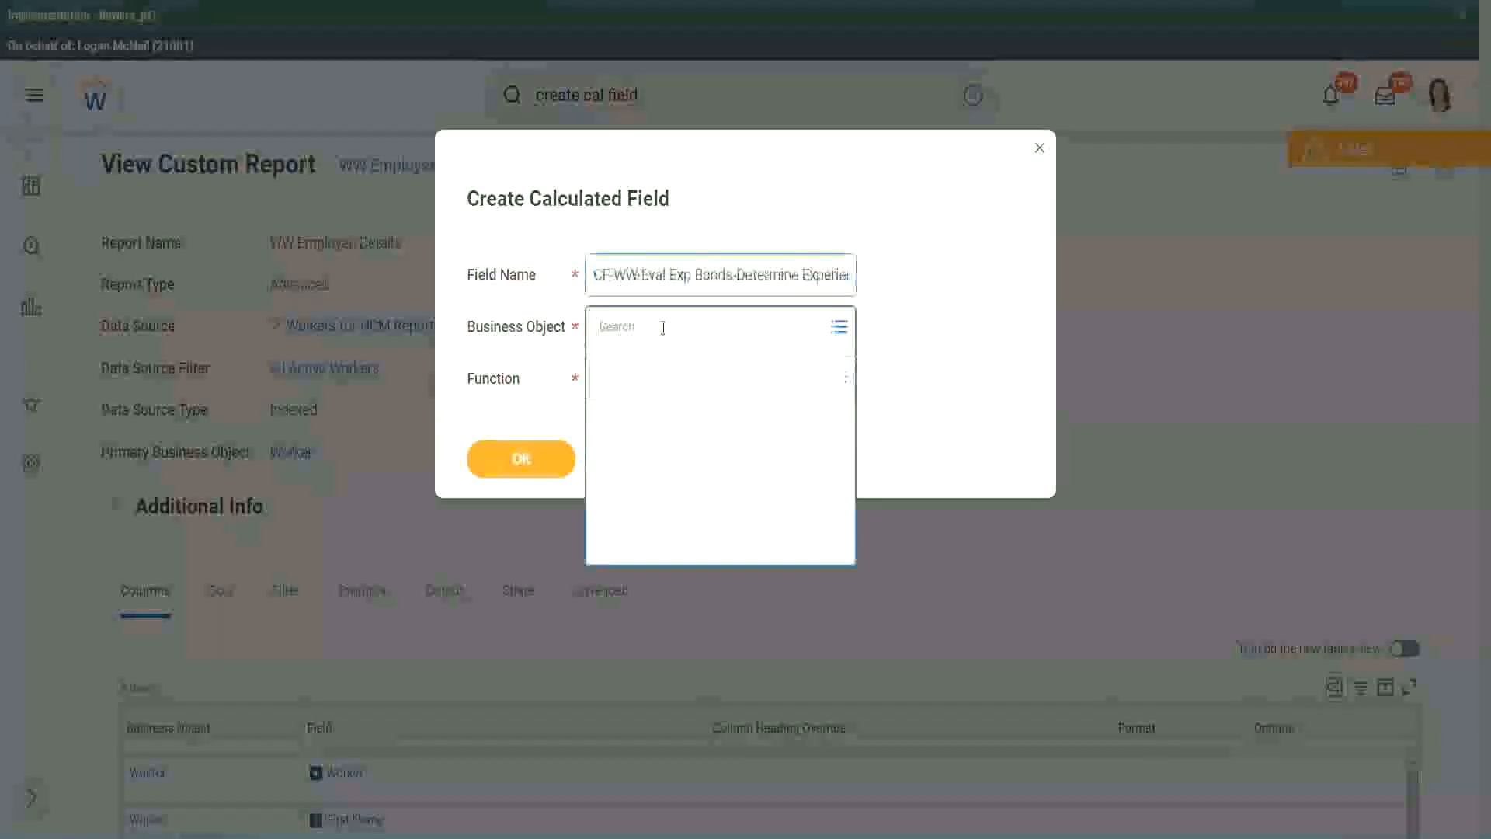
pyautogui.write('worker')
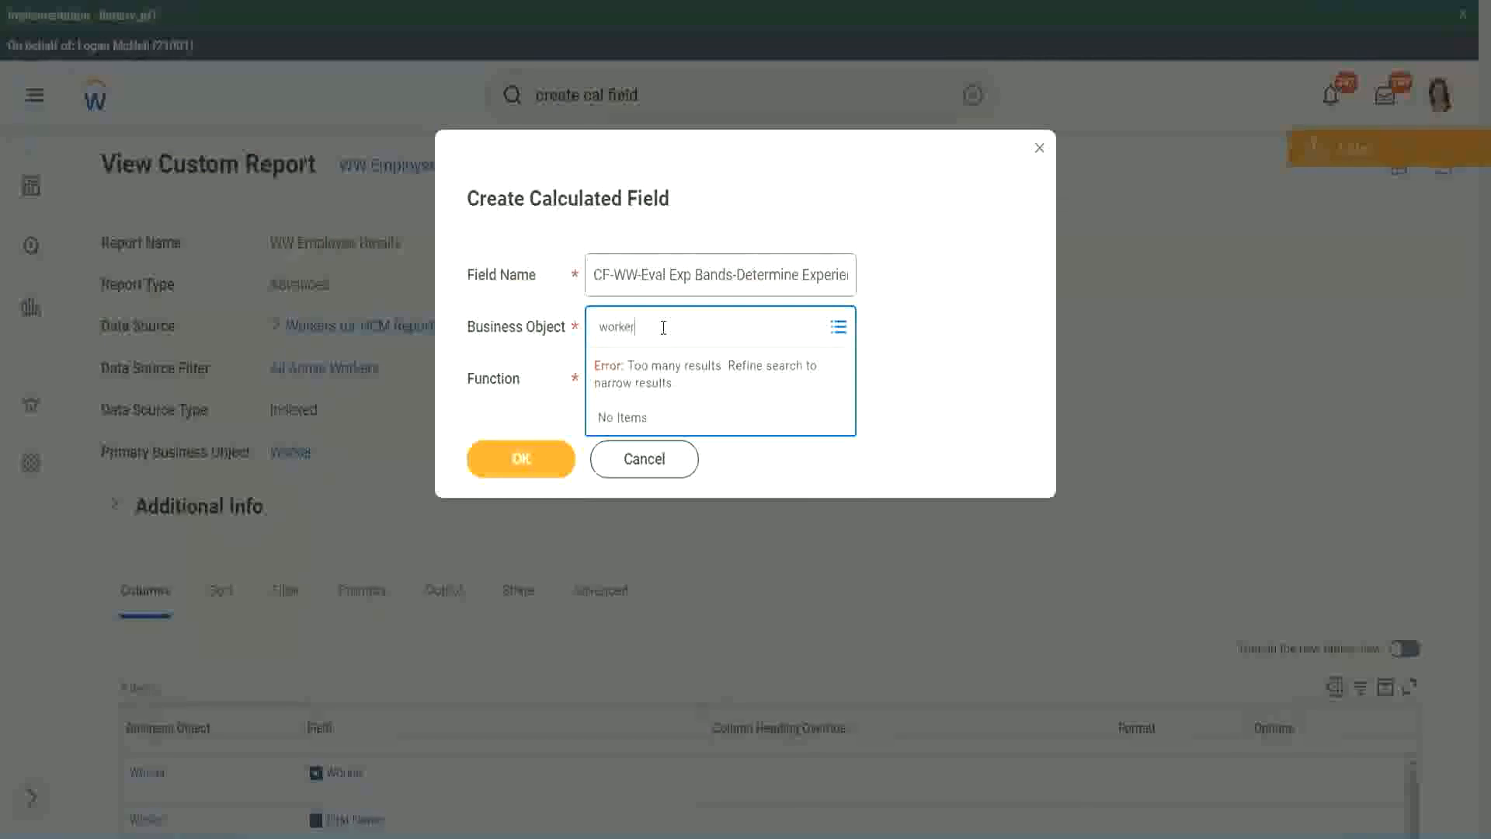
pyautogui.press('Return')
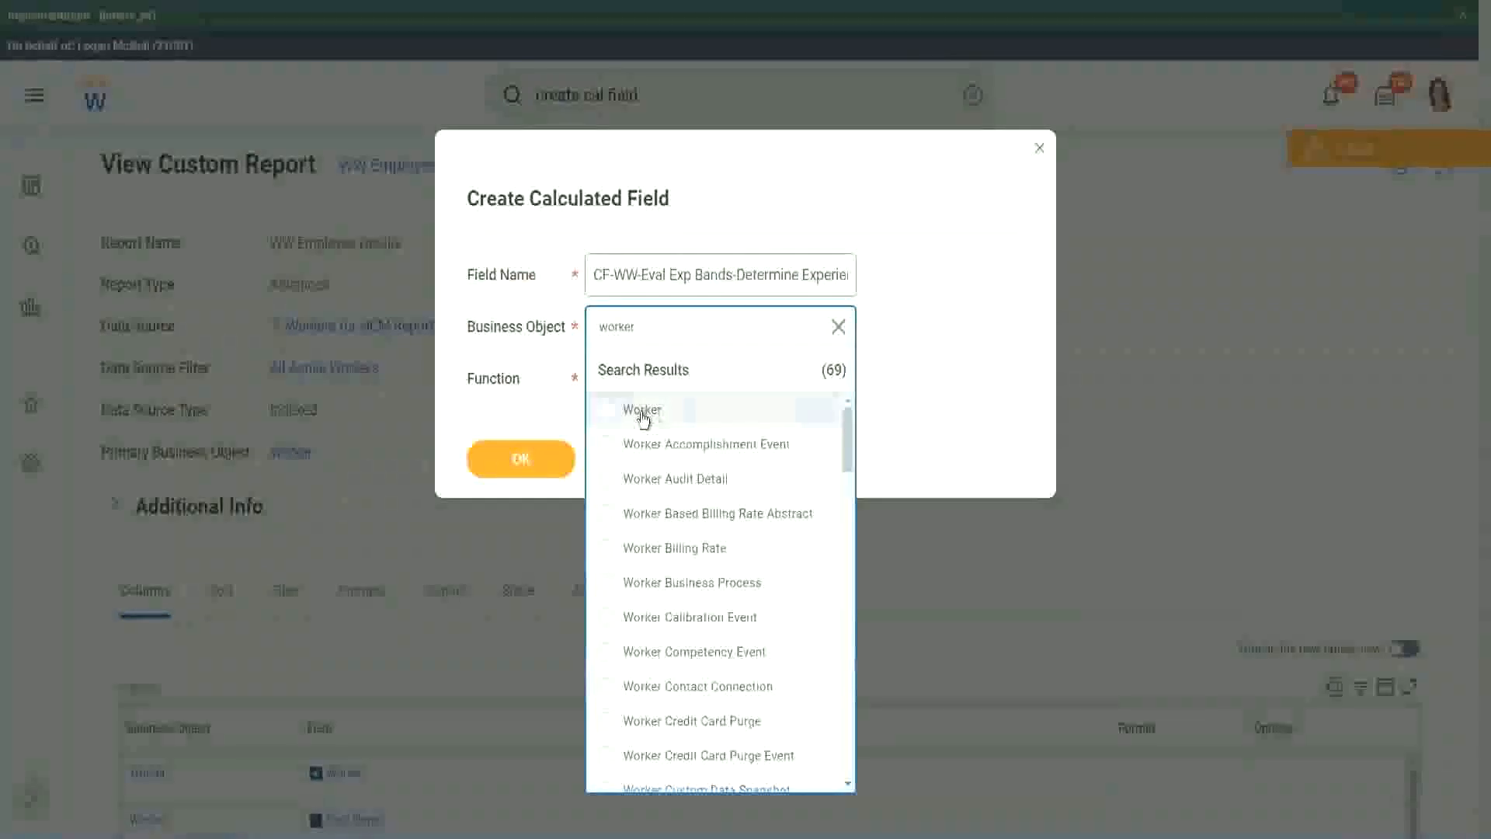
pyautogui.click(643, 412)
pyautogui.click(631, 377)
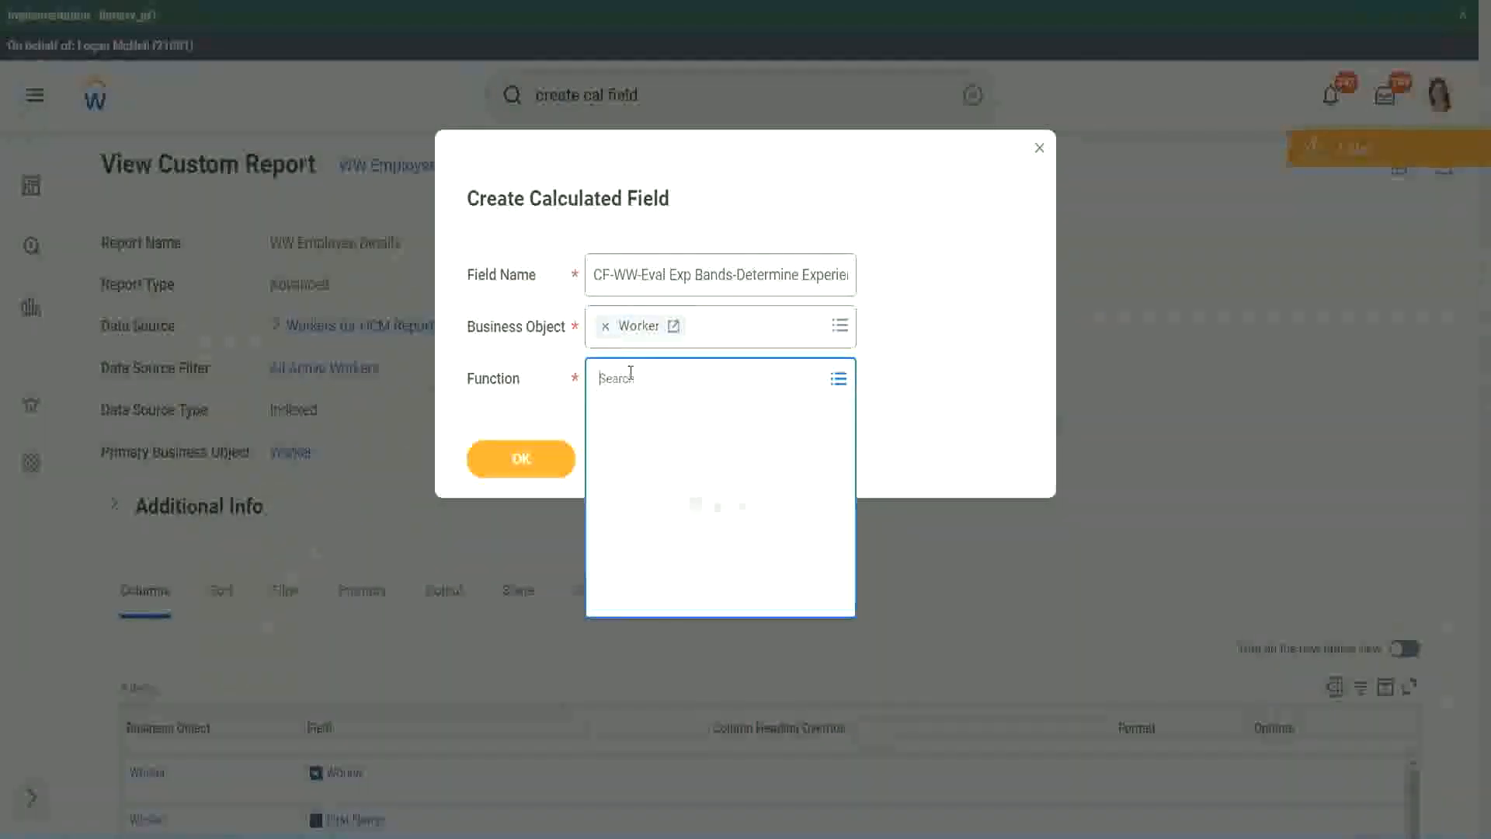
pyautogui.write('eval exp')
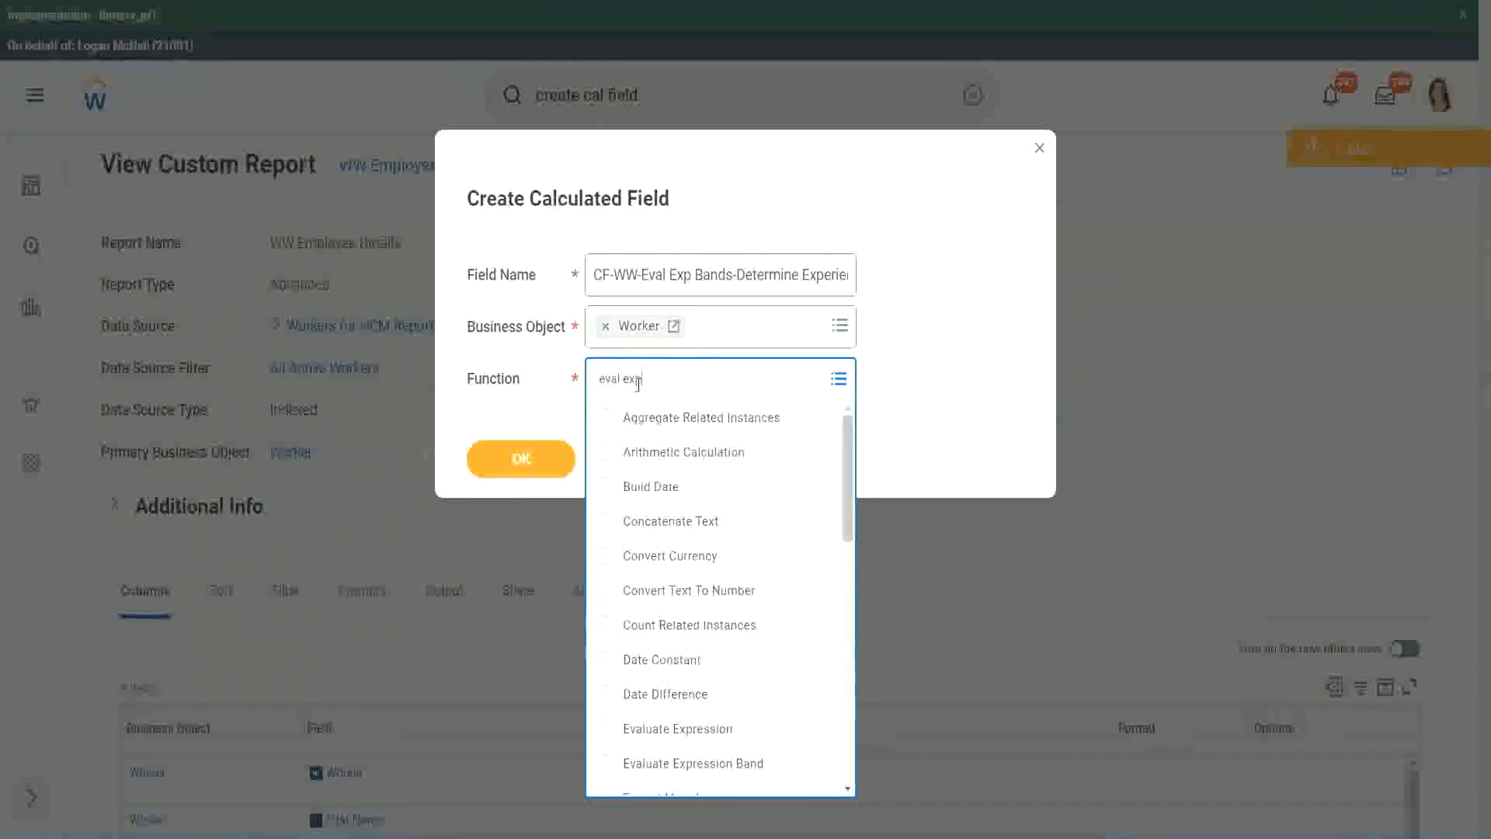
pyautogui.press('Return')
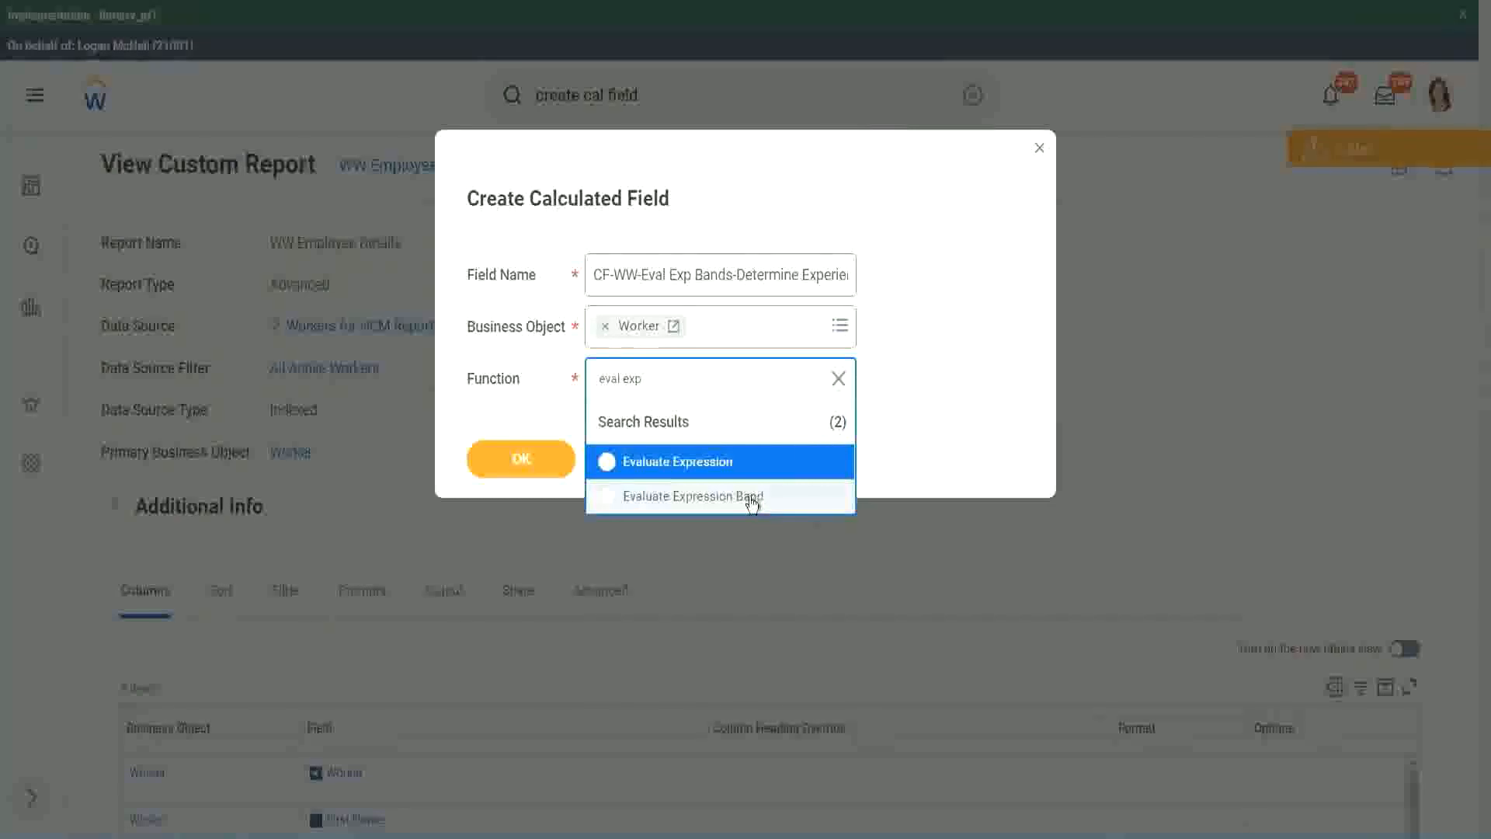
pyautogui.click(752, 497)
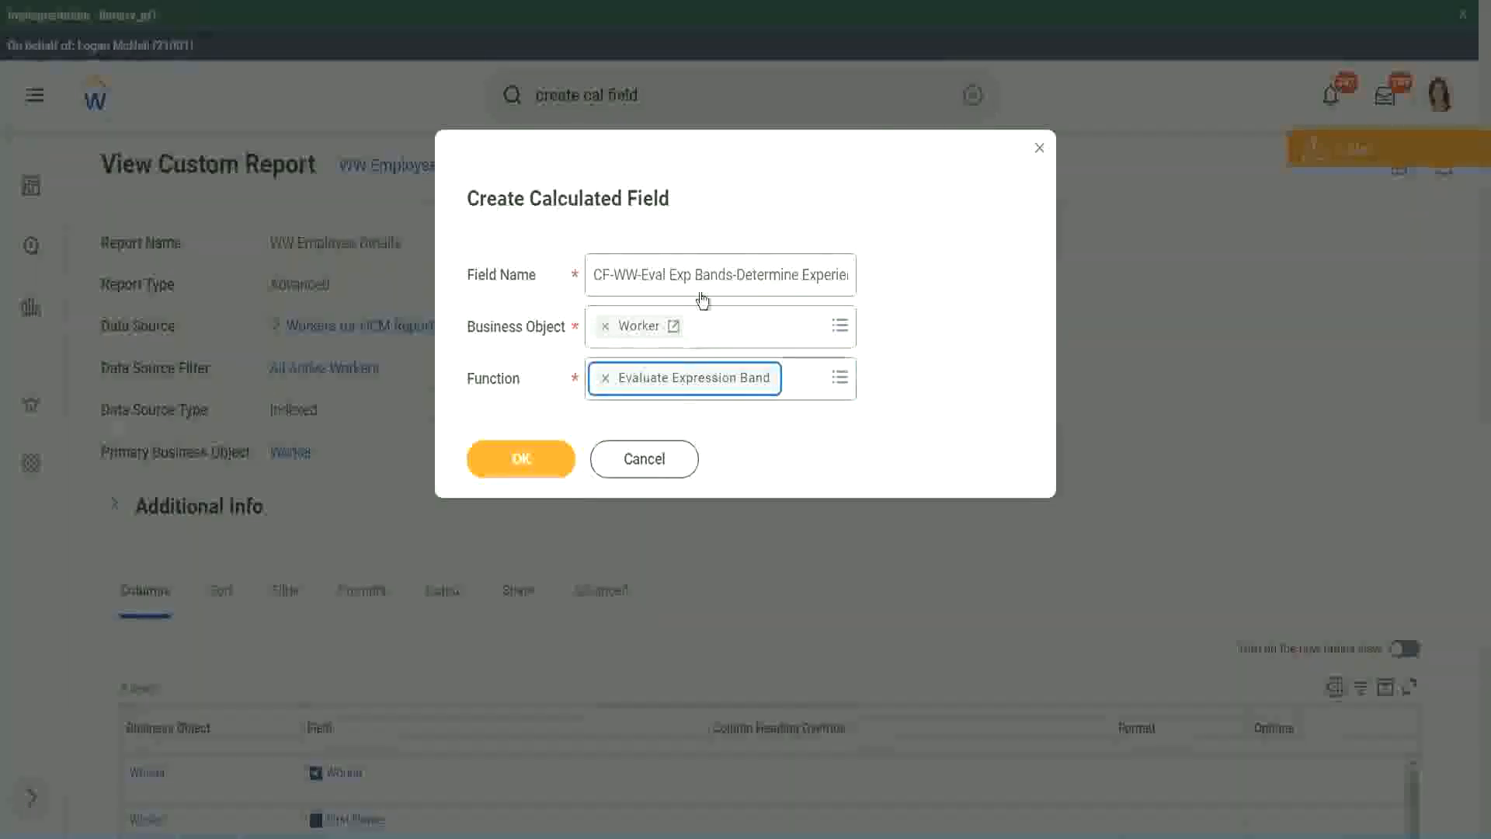
# Step: Change "Bands" to "Band" after "Eval Exp" in the field name and proceed to the calculation definition
pyautogui.click(731, 275)
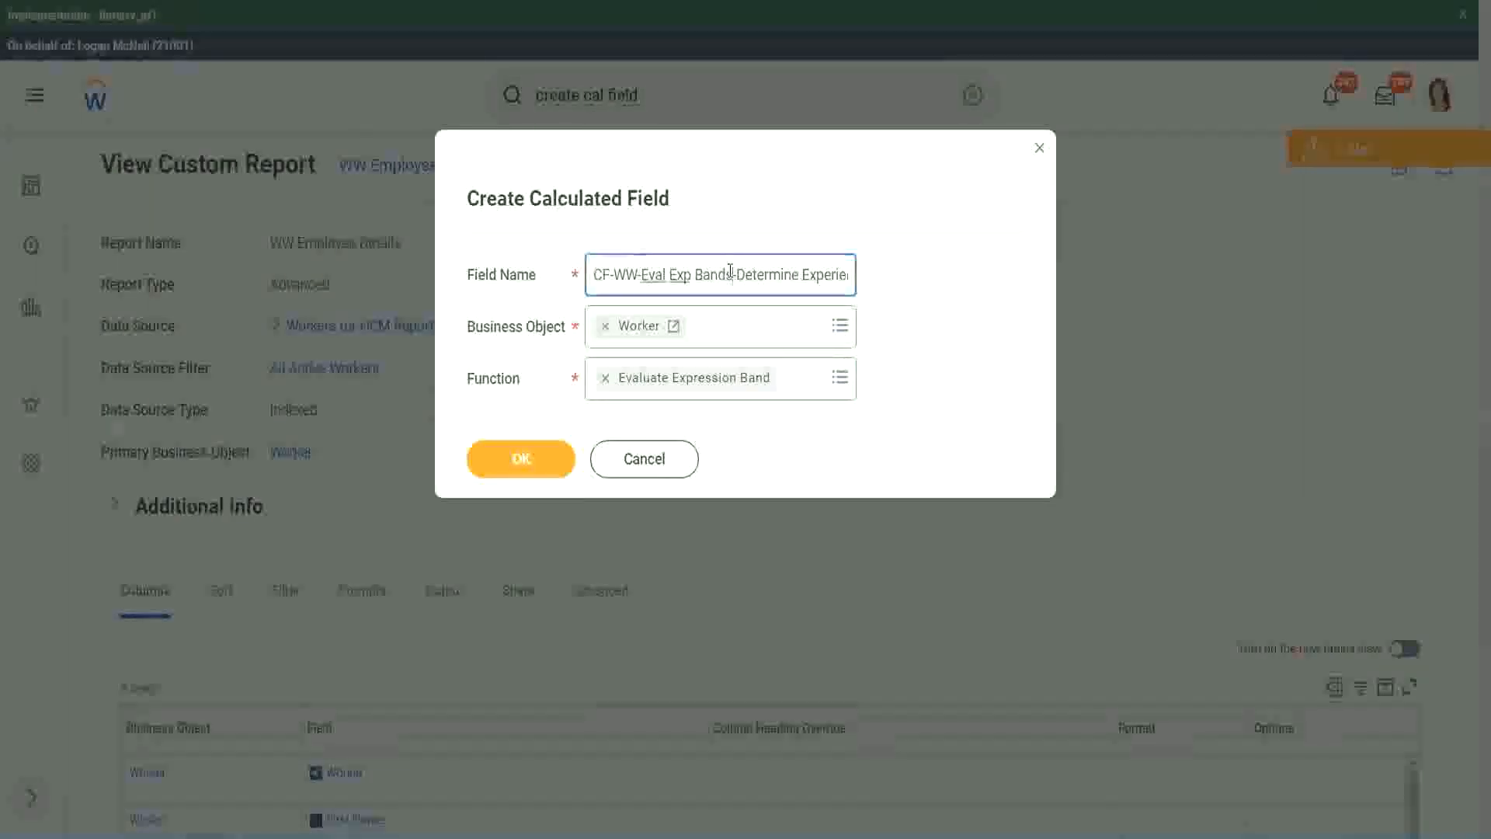
pyautogui.press('BackSpace')
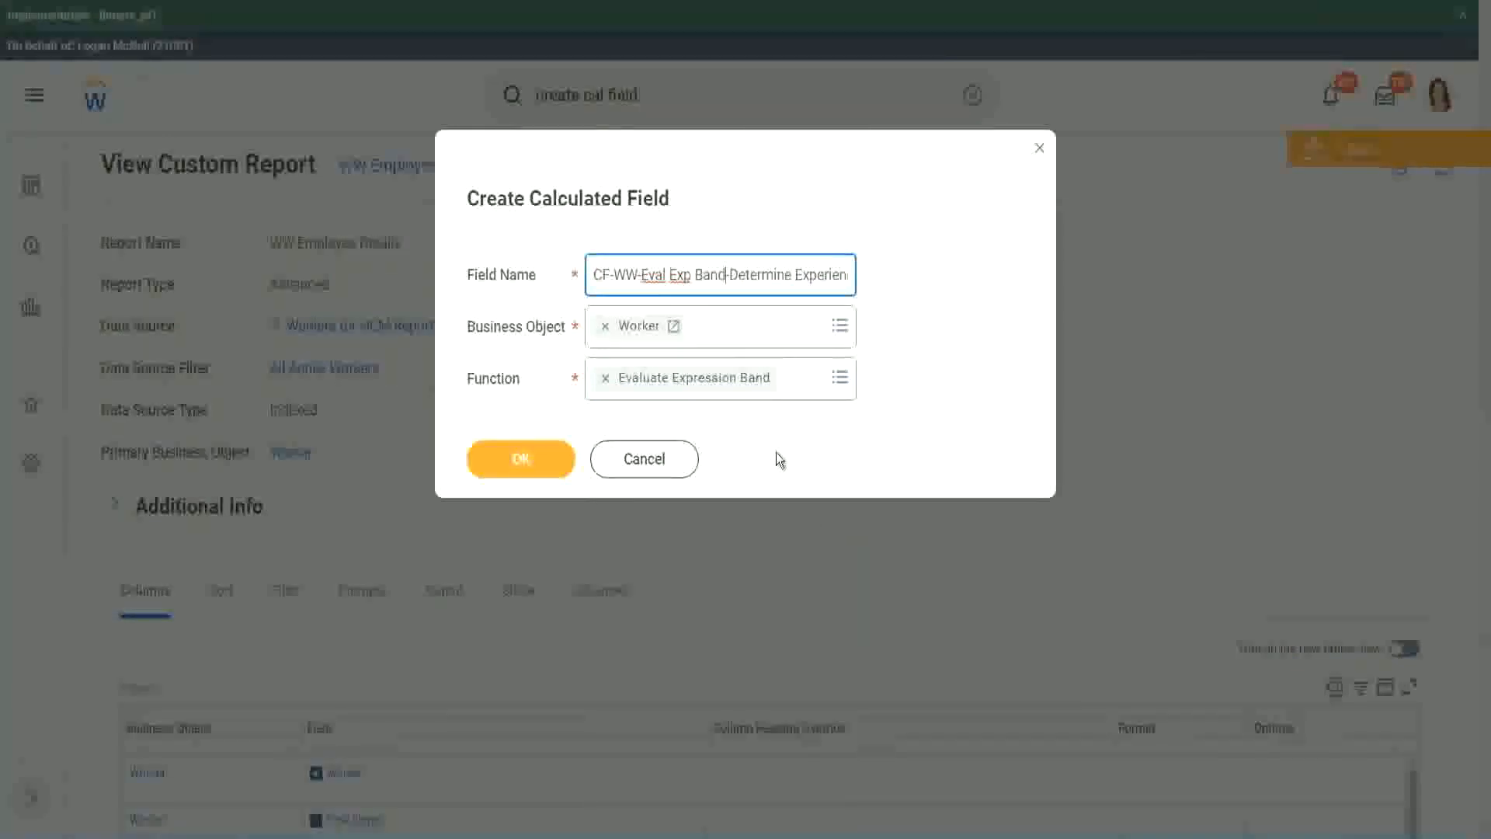
pyautogui.click(524, 460)
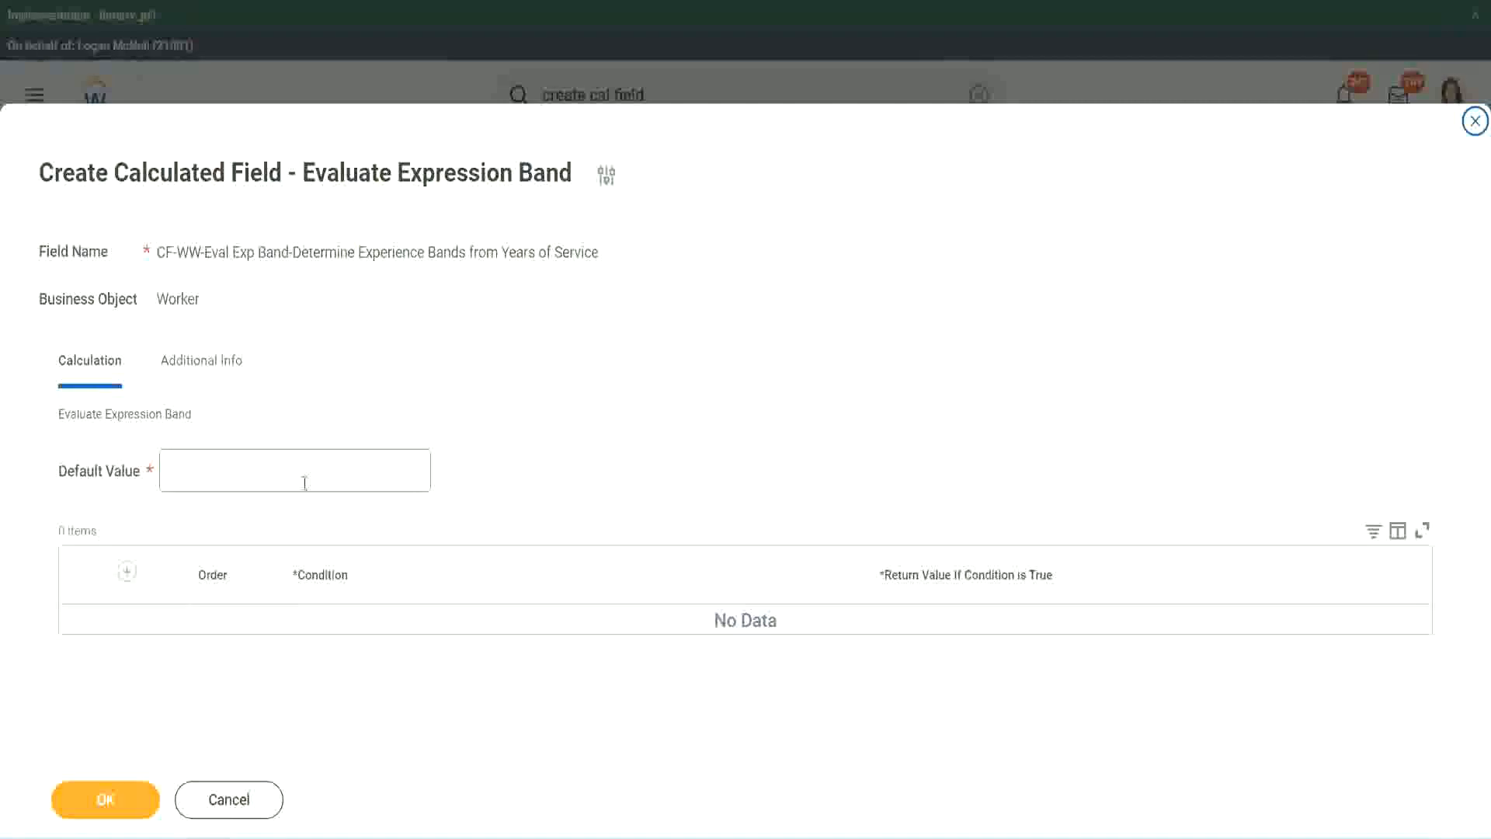
# Step: Set the default value to "-" and add a first condition row
pyautogui.click(216, 479)
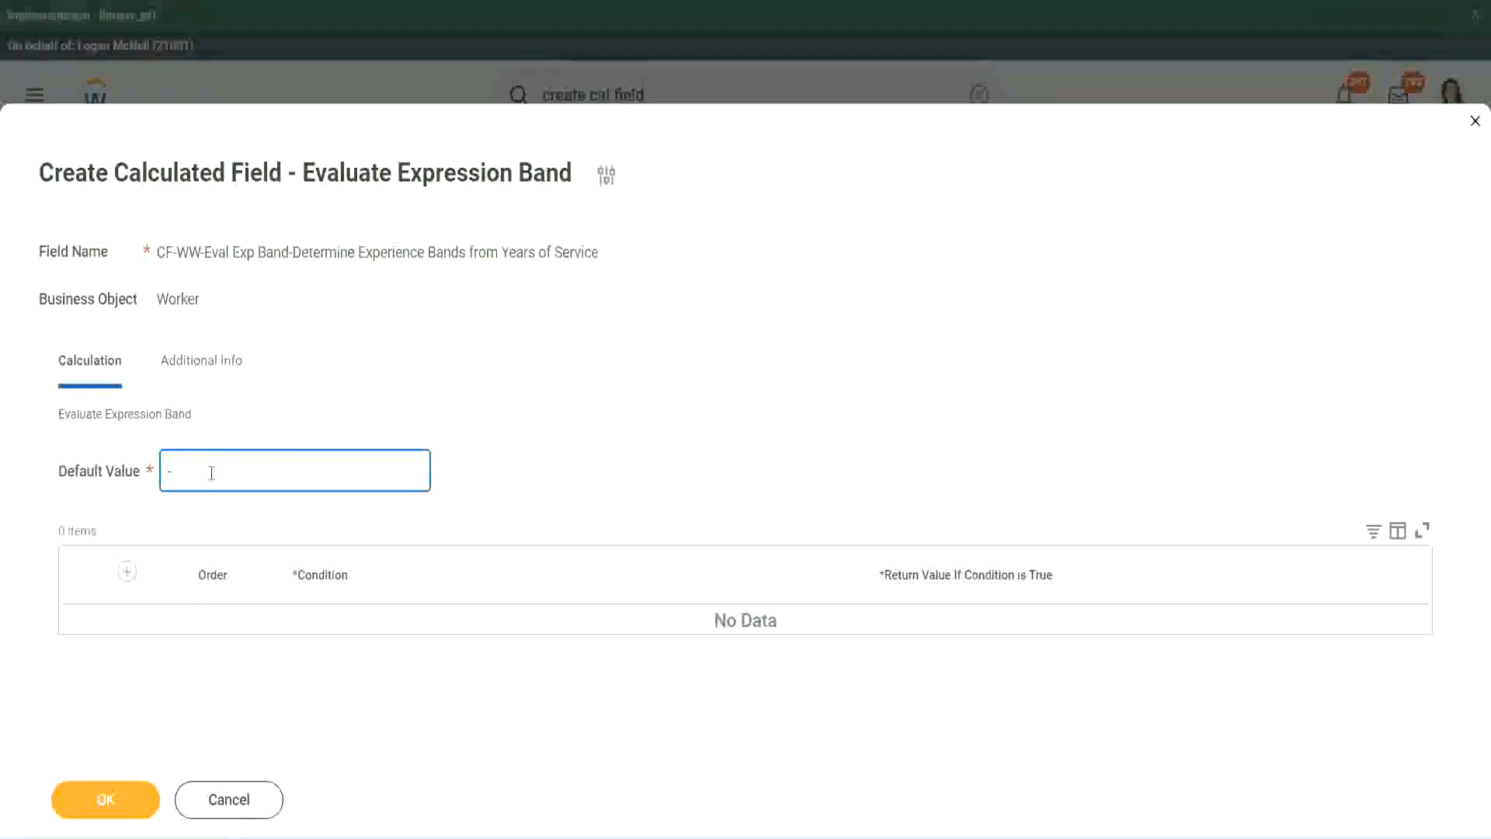
pyautogui.click(127, 571)
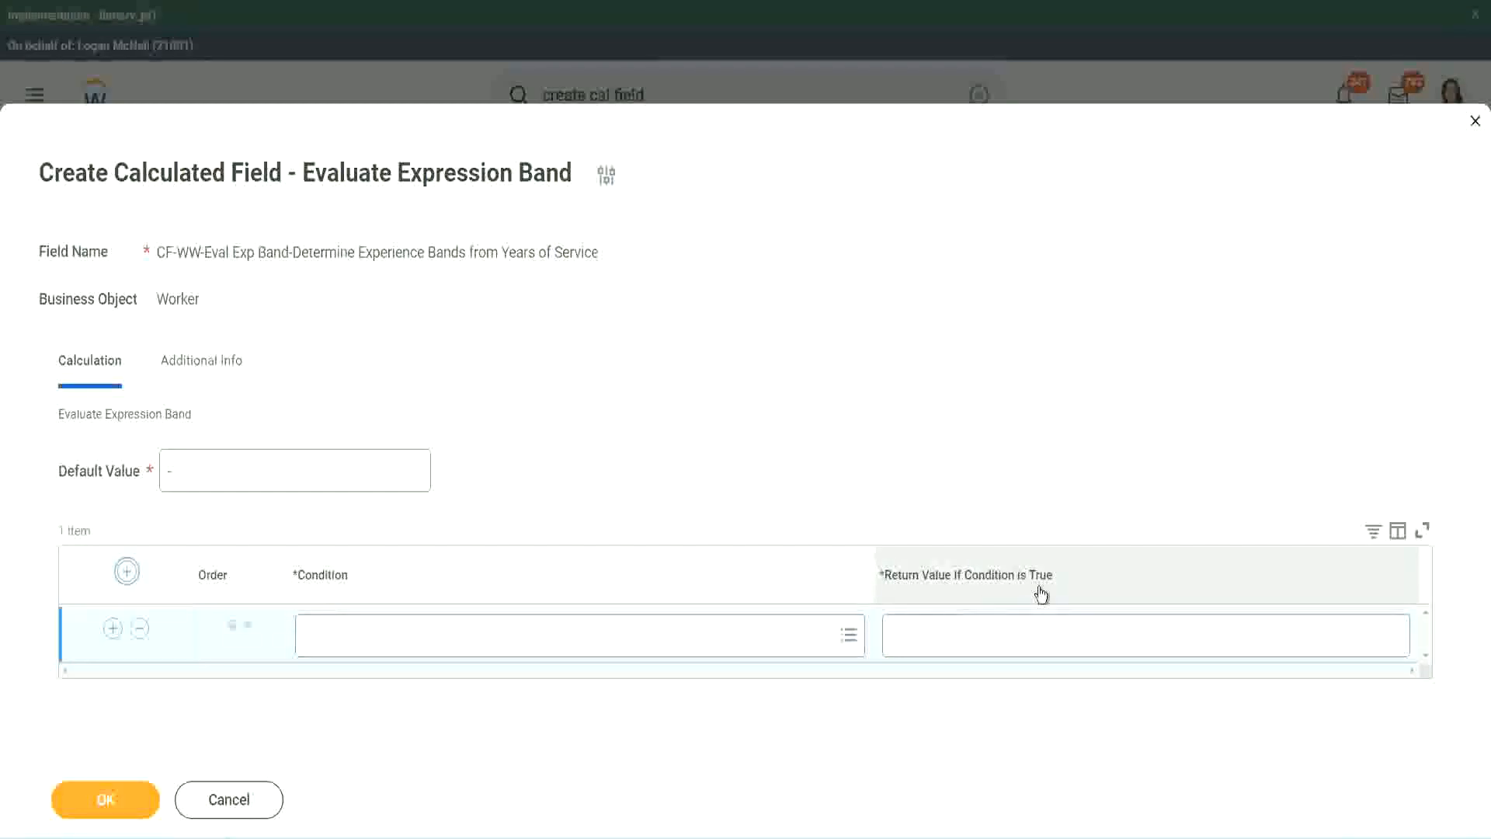
pyautogui.click(971, 634)
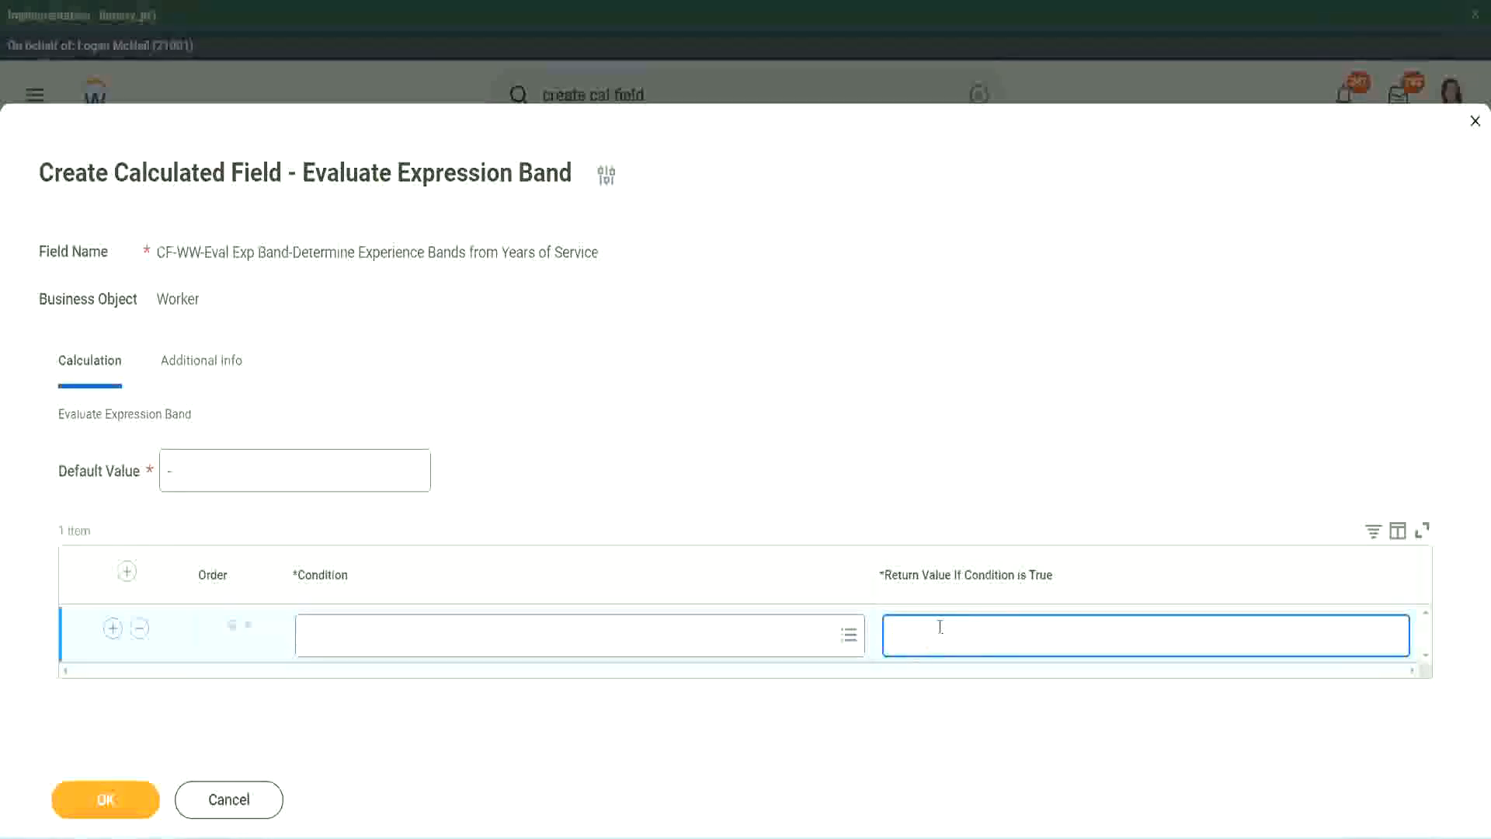
pyautogui.write('adkadjaidjaijdiaj')
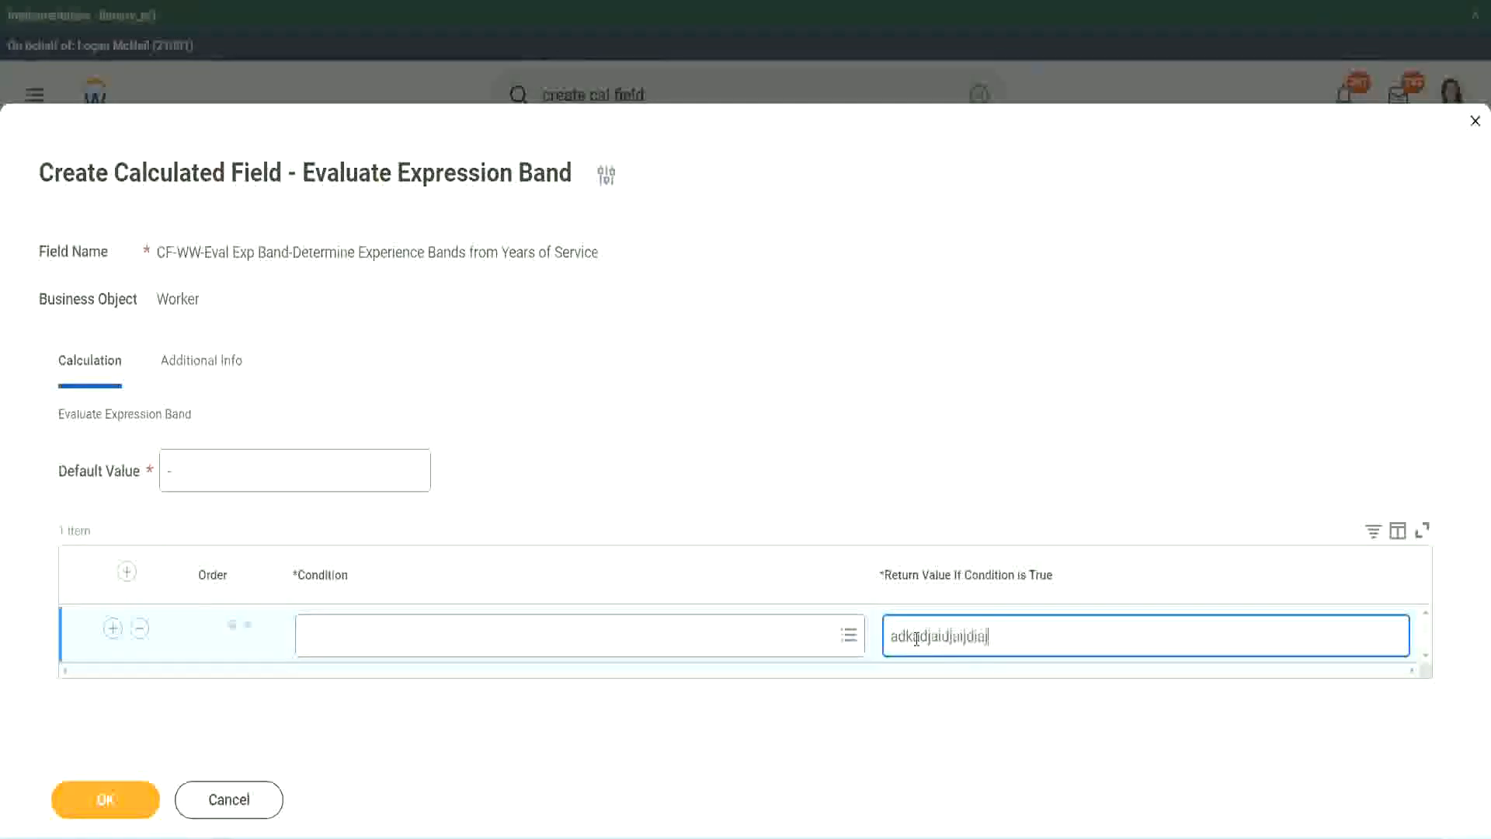
pyautogui.press('BackSpace')
pyautogui.press('BackSpace')
pyautogui.press('BackSpace')
pyautogui.press('BackSpace')
pyautogui.press('BackSpace')
pyautogui.press('BackSpace')
pyautogui.press('BackSpace')
pyautogui.press('BackSpace')
pyautogui.press('BackSpace')
pyautogui.press('BackSpace')
pyautogui.press('BackSpace')
pyautogui.press('BackSpace')
pyautogui.press('BackSpace')
pyautogui.press('BackSpace')
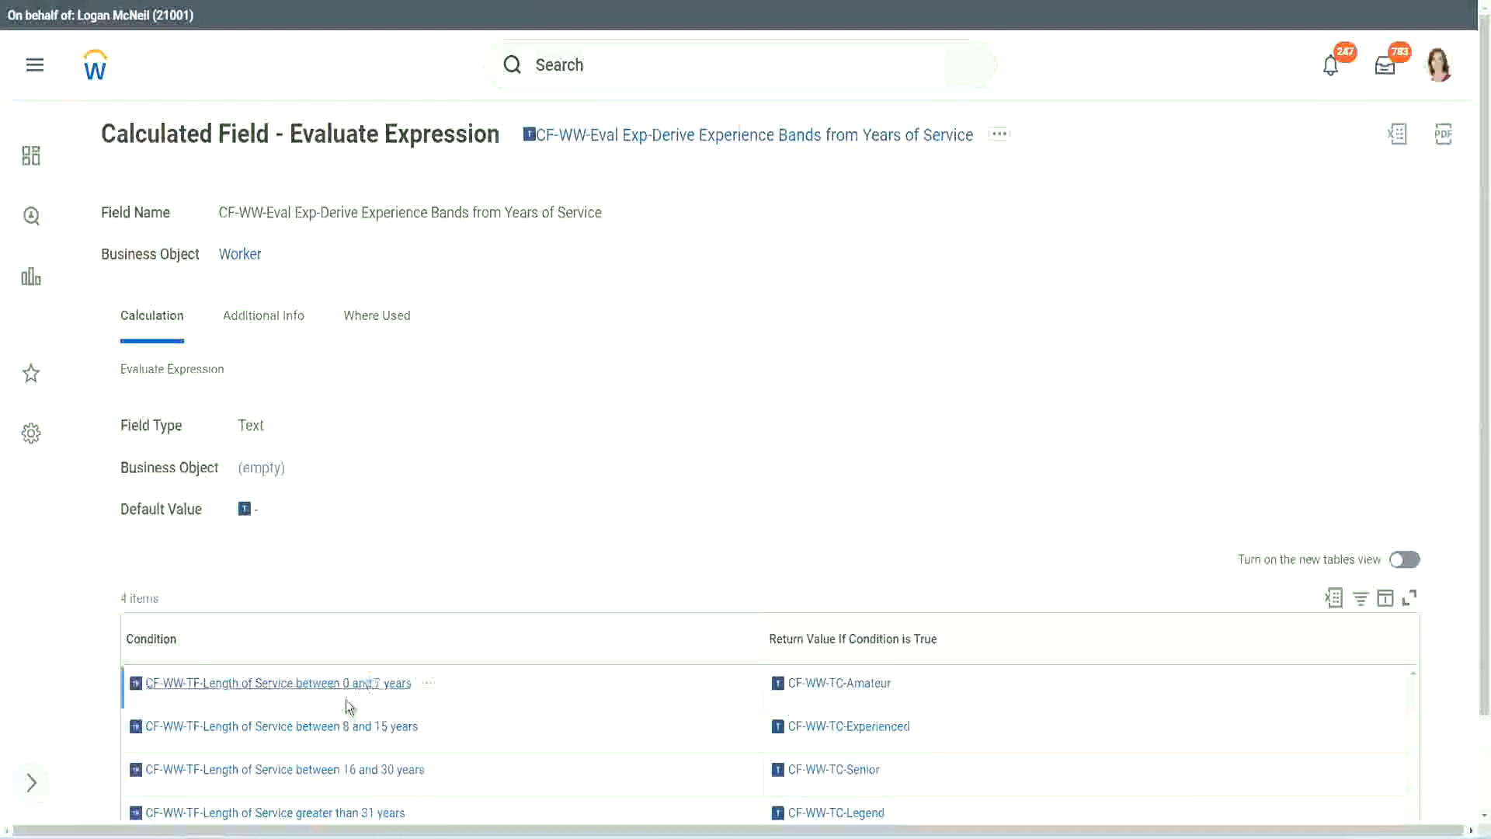
# Step: Copy the condition CF-WW-TF-Length of Service between 0 and 7 years from the Evaluate Expression field into the first row, with return value Amateur
pyautogui.rightClick(344, 692)
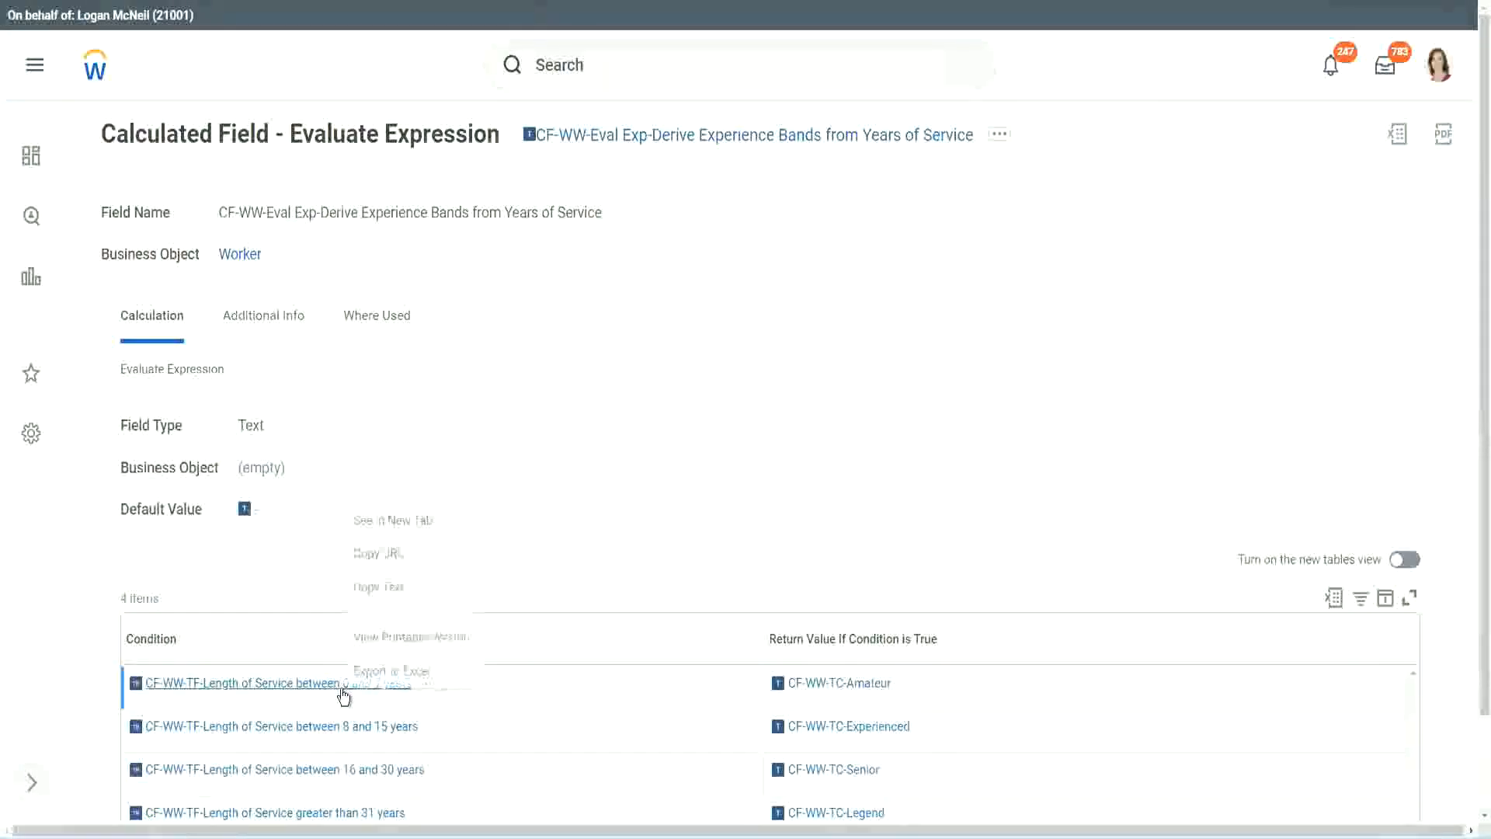
pyautogui.click(408, 588)
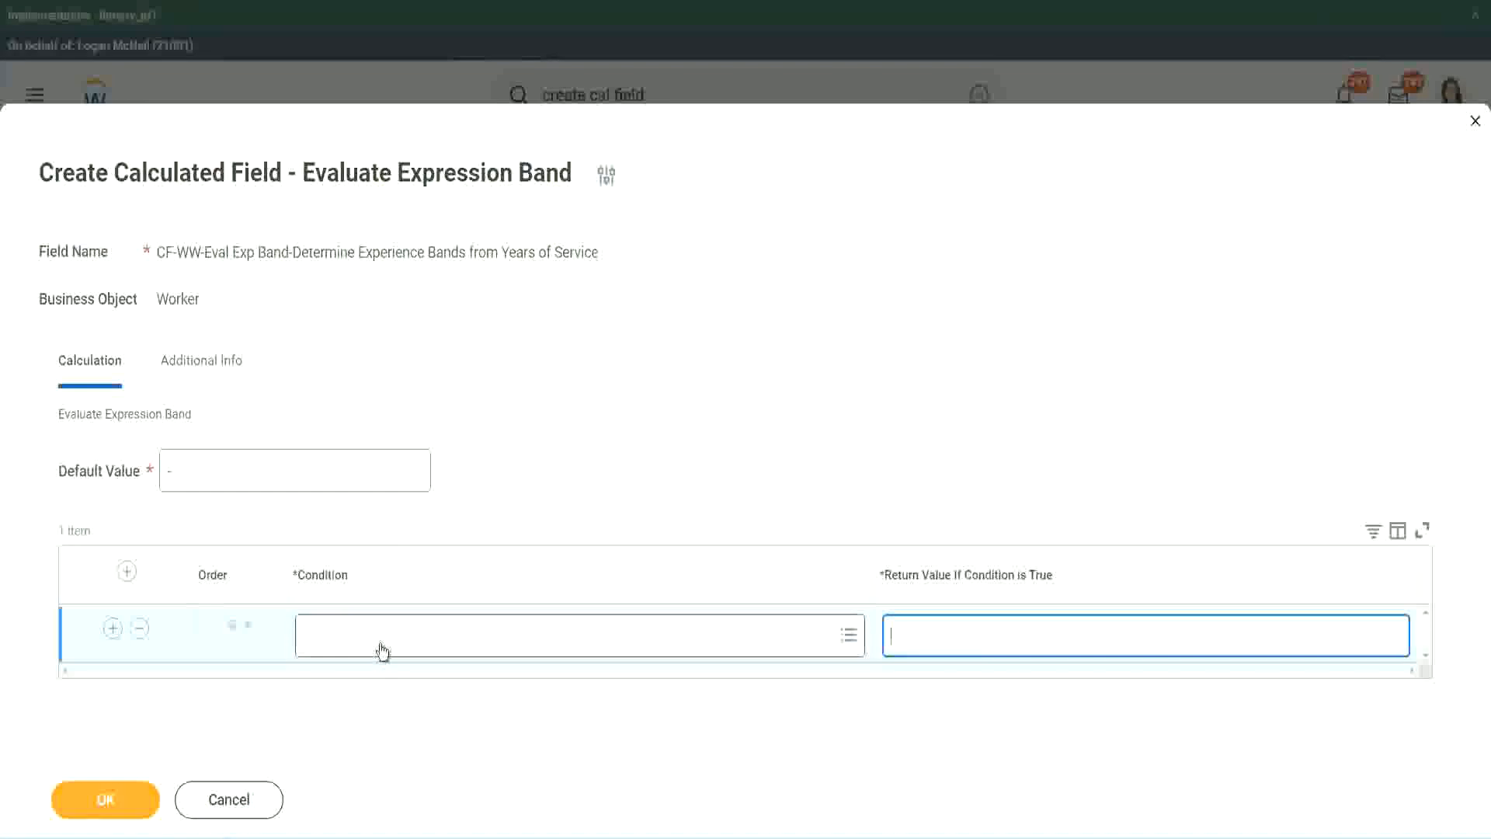
pyautogui.click(376, 643)
pyautogui.hotkey('ctrl', 'v')
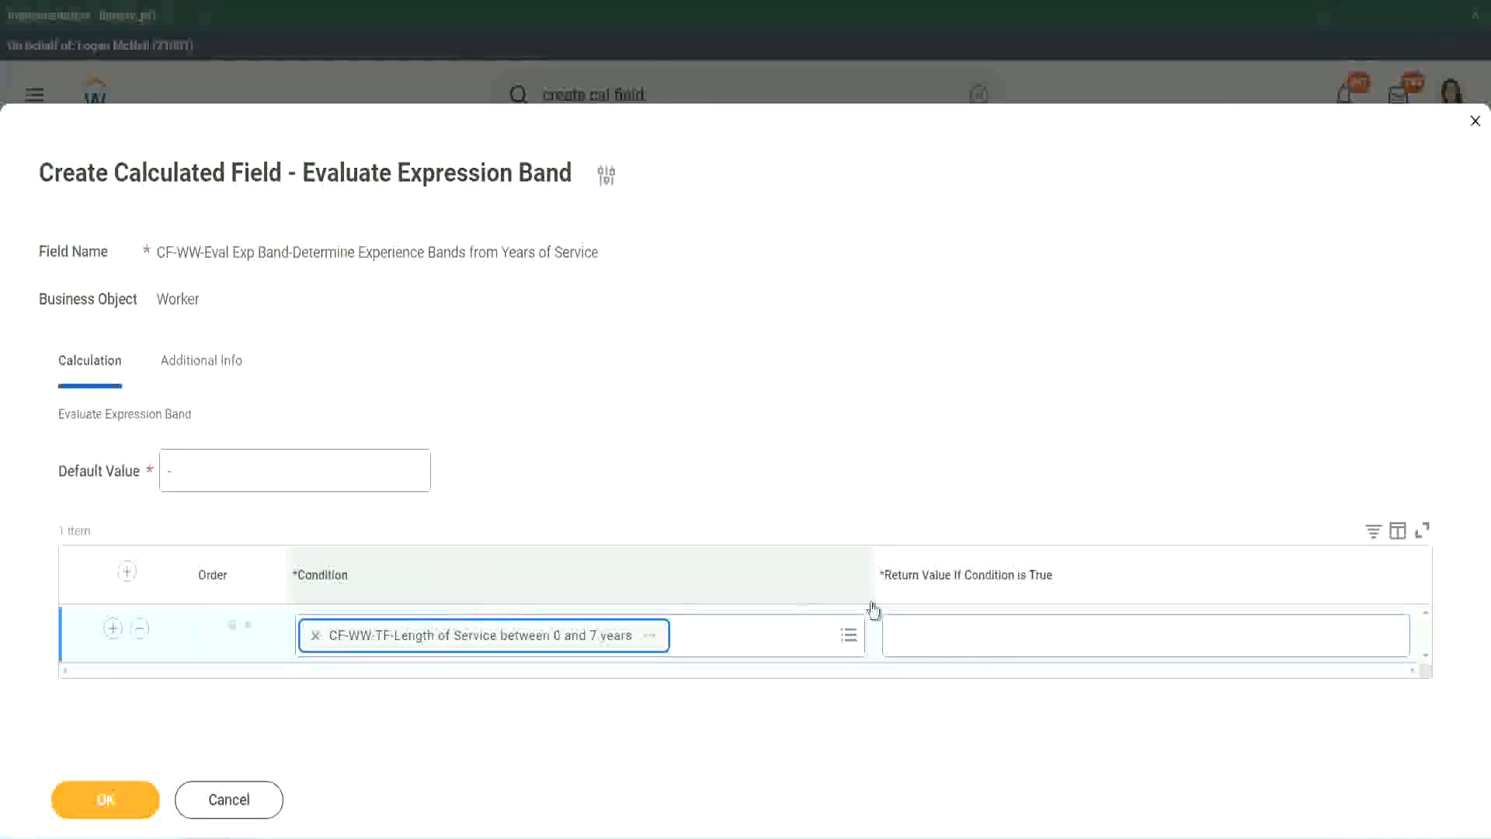
pyautogui.click(943, 622)
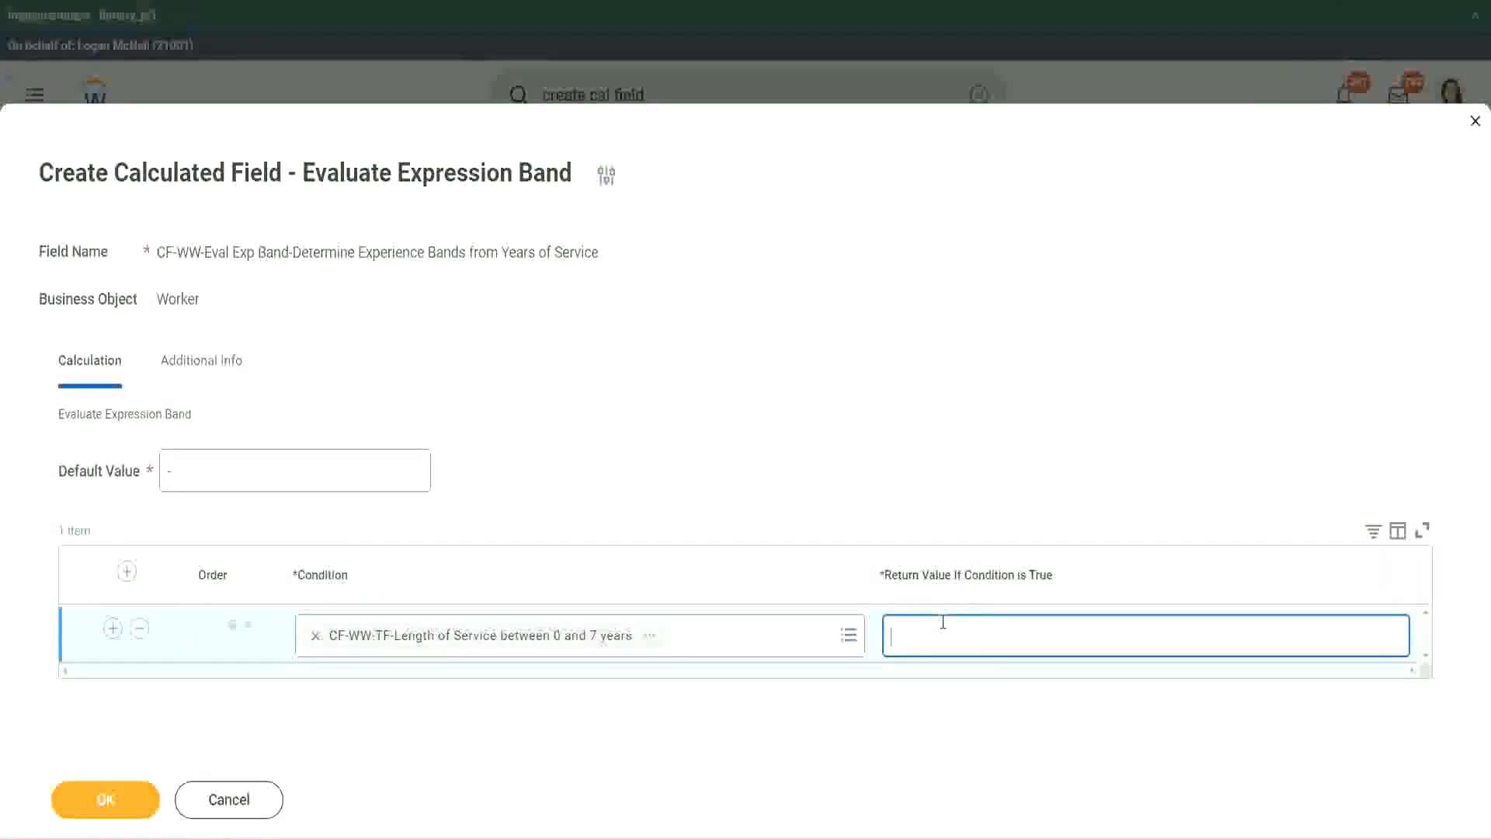
pyautogui.write('Amateur')
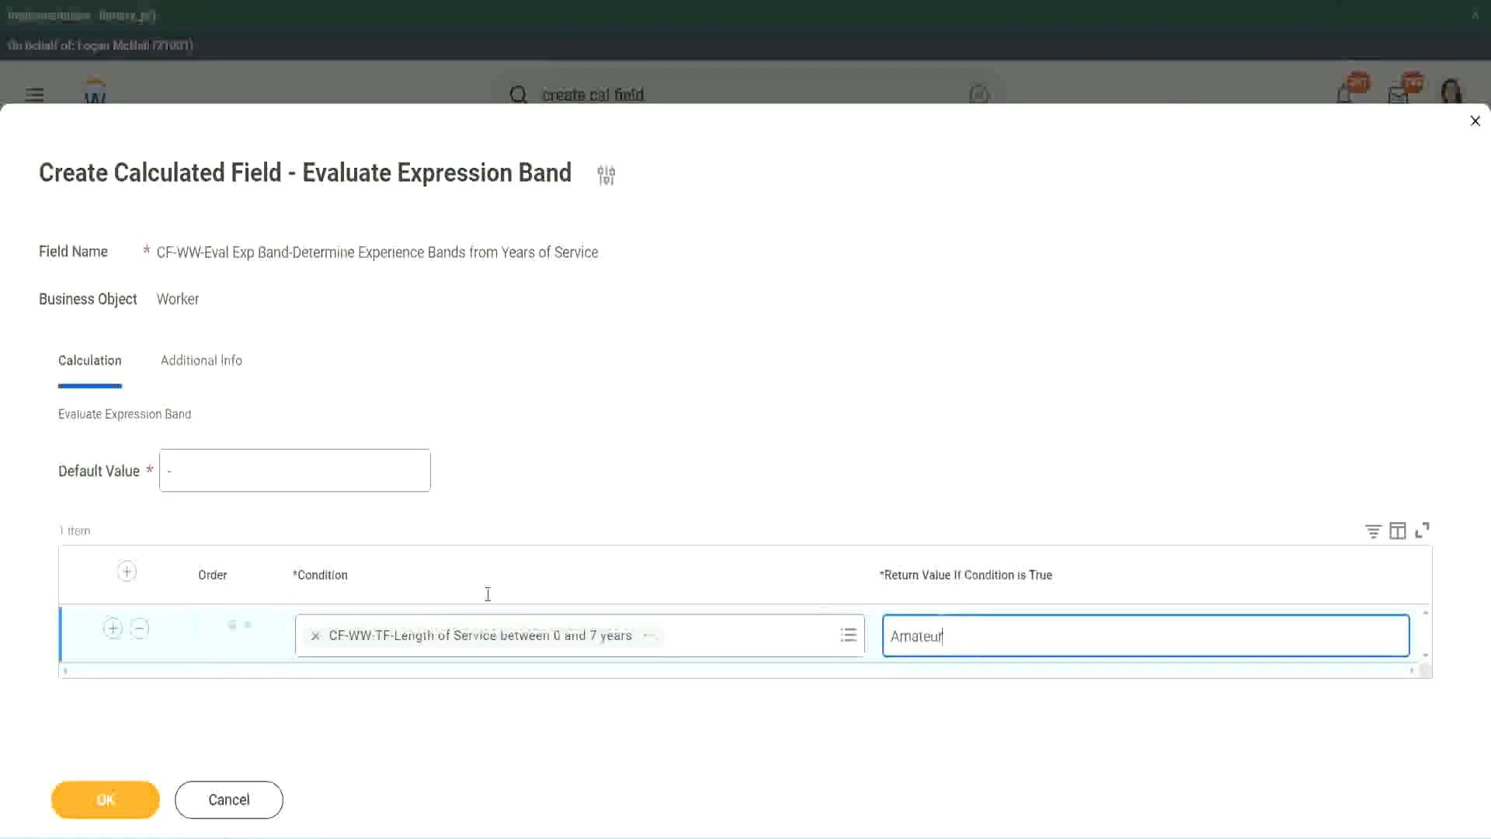
# Step: Add three condition rows and place the copied condition CF-WW-TF-Length of Service between 16 and 30 years in the third row
pyautogui.click(113, 629)
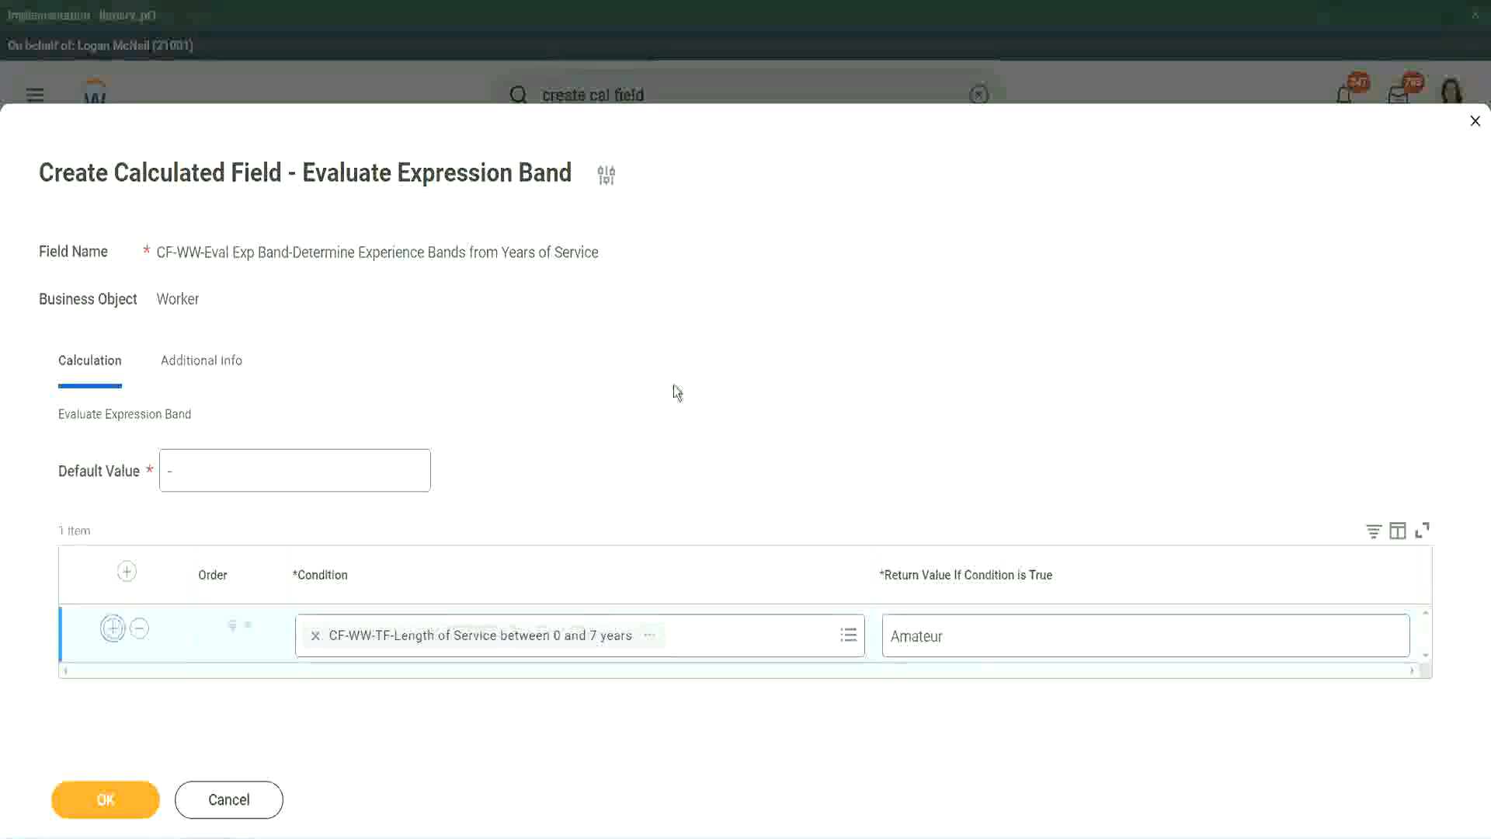
pyautogui.click(113, 684)
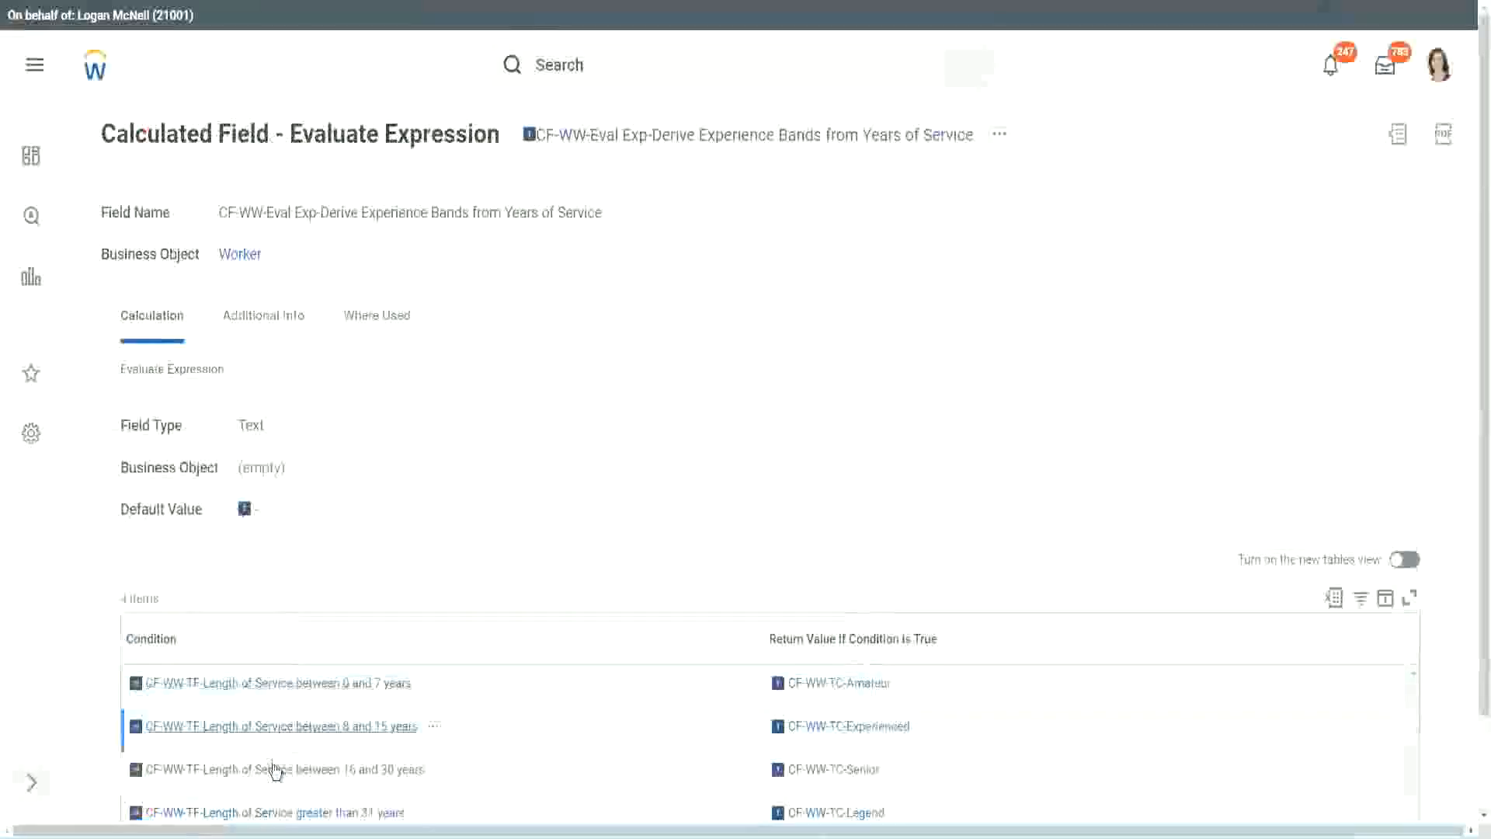
pyautogui.rightClick(273, 768)
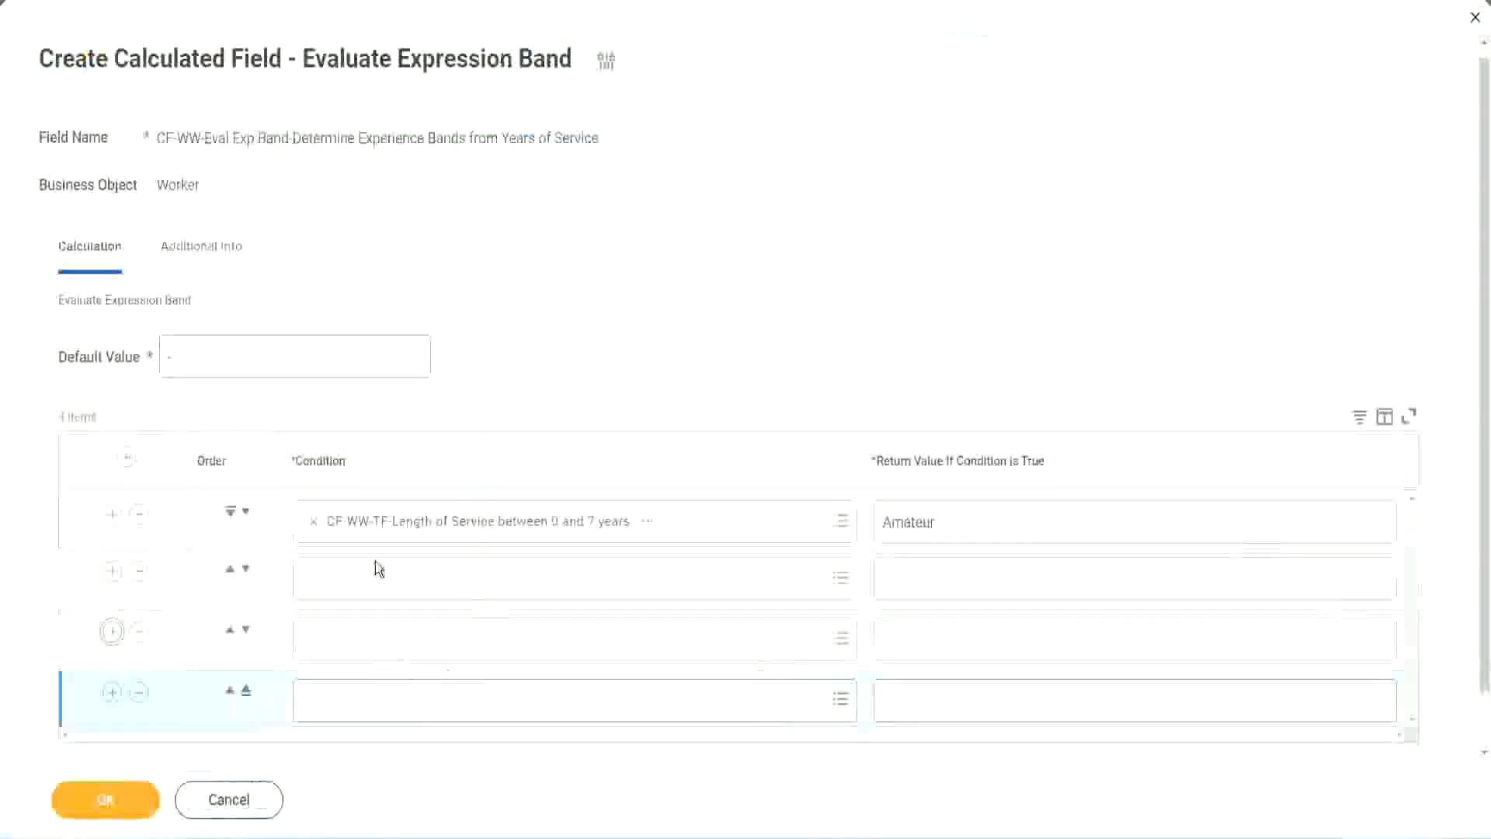
pyautogui.click(376, 575)
pyautogui.hotkey('ctrl', 'v')
pyautogui.press('Return')
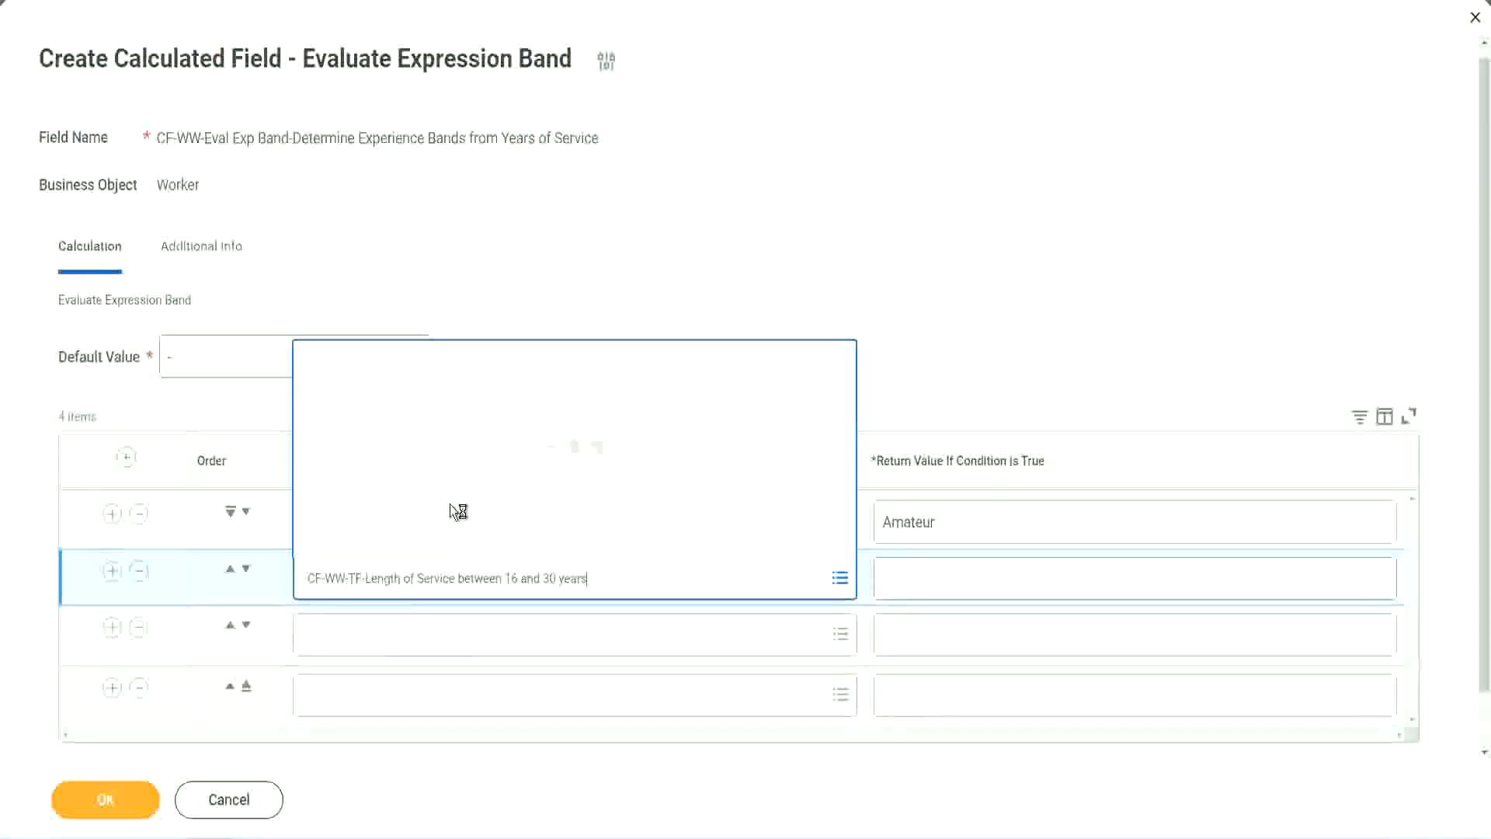
pyautogui.click(245, 570)
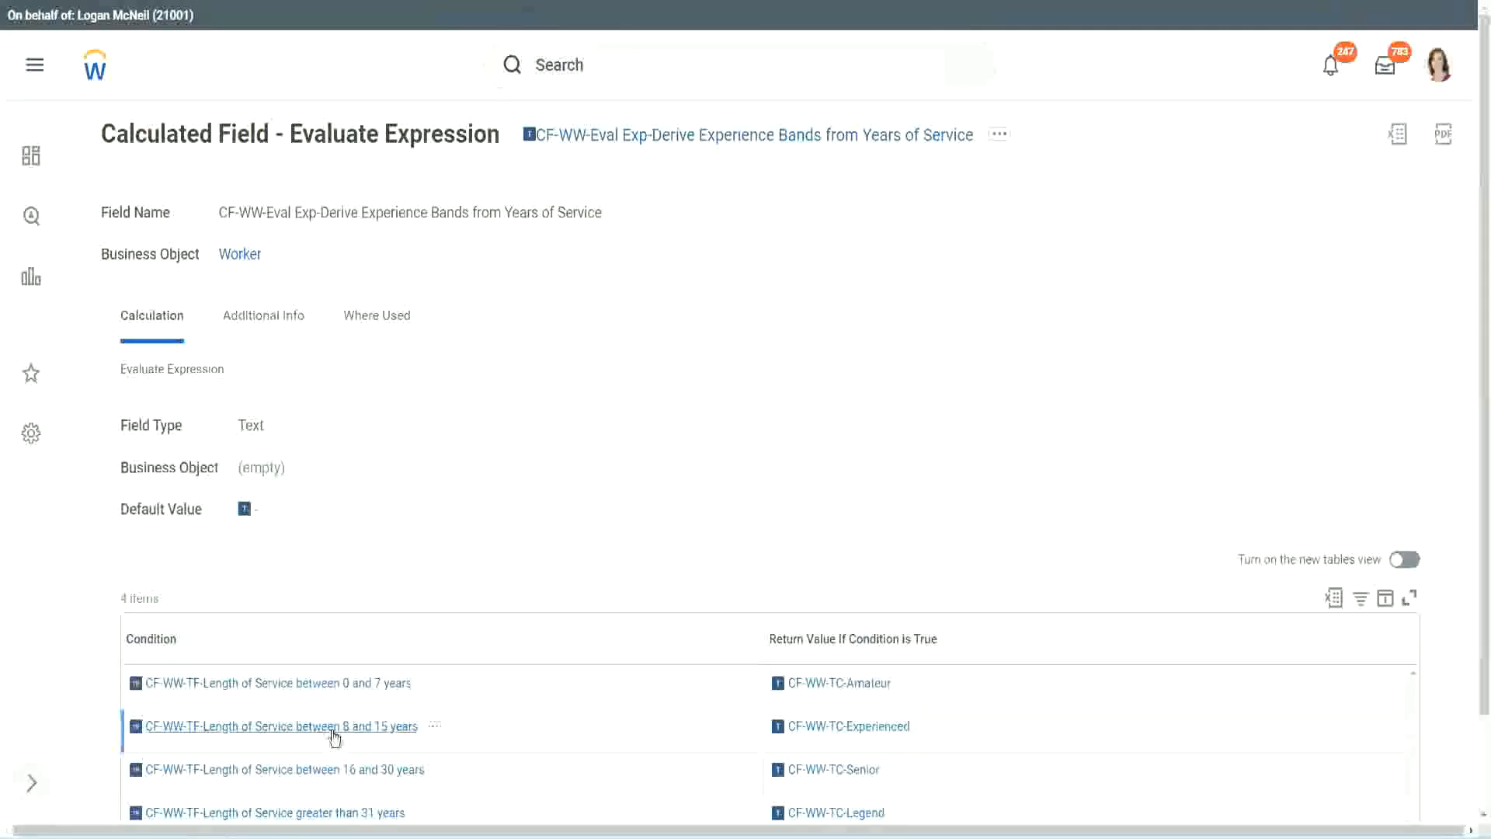
# Step: Copy the condition CF-WW-TF-Length of Service between 8 and 15 years from the Evaluate Expression field into the second row
pyautogui.rightClick(335, 738)
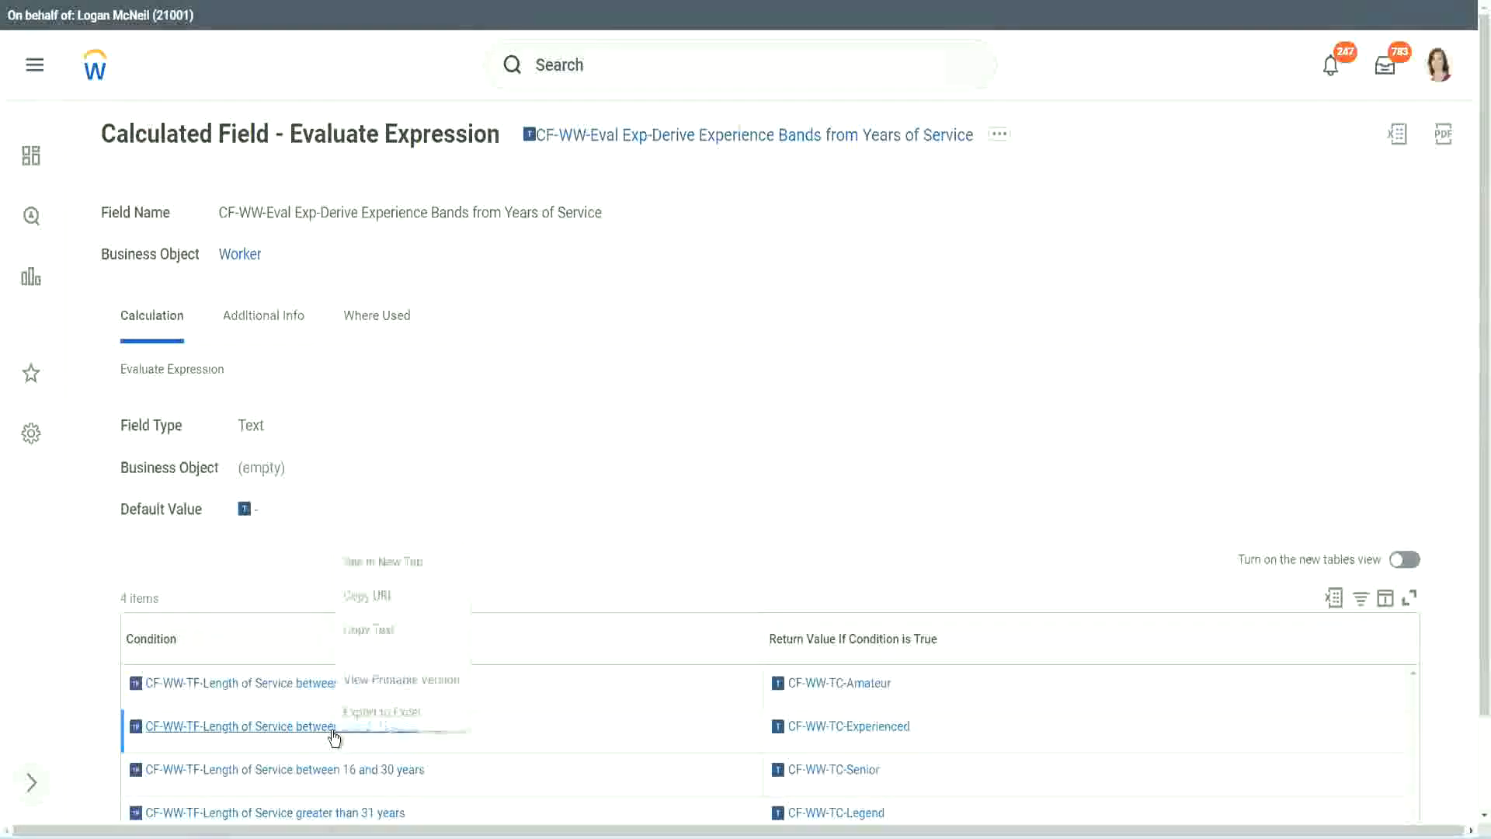
pyautogui.click(381, 626)
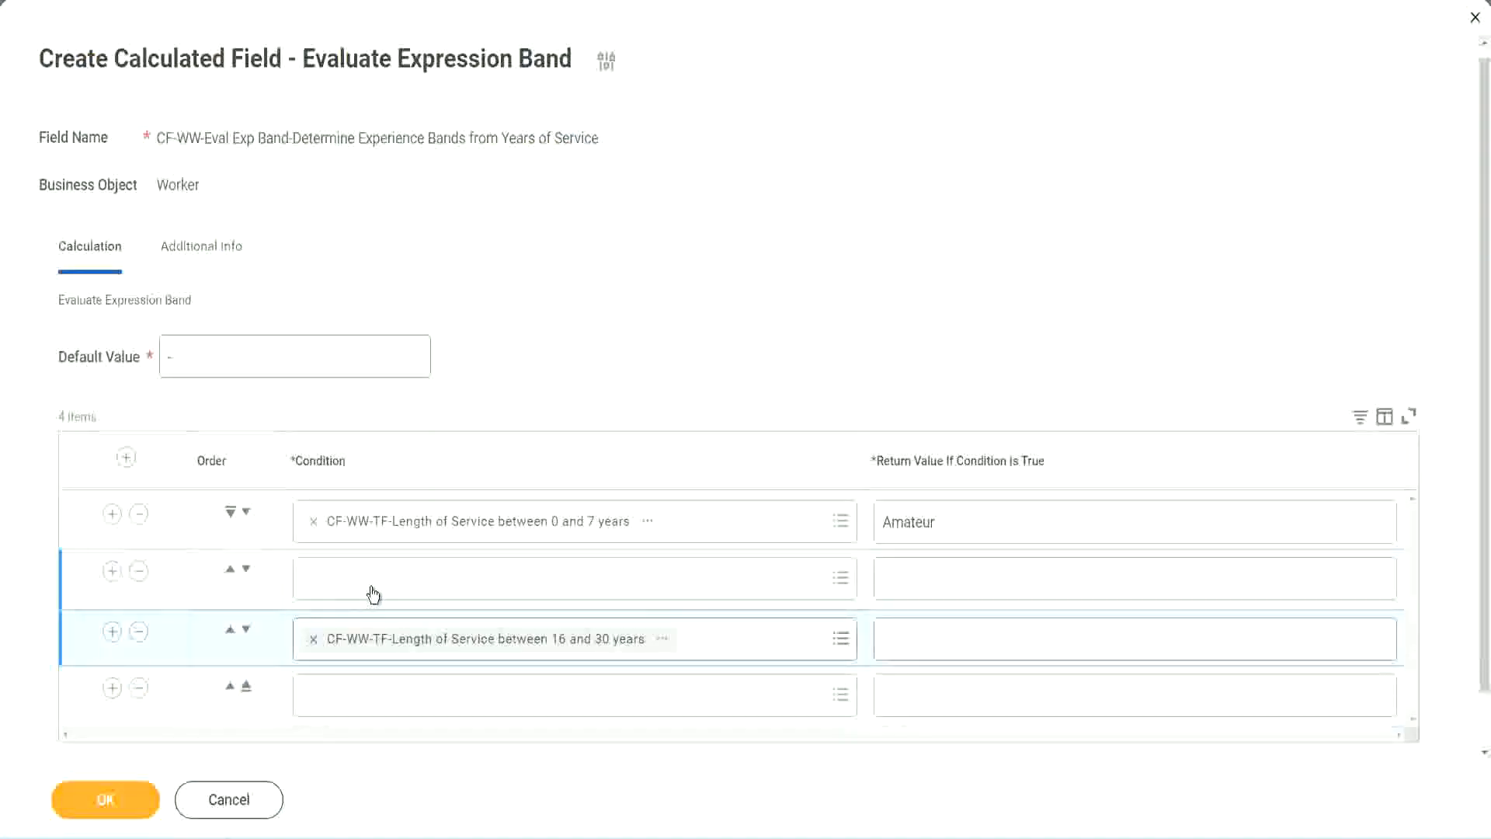
pyautogui.click(374, 594)
pyautogui.hotkey('ctrl', 'v')
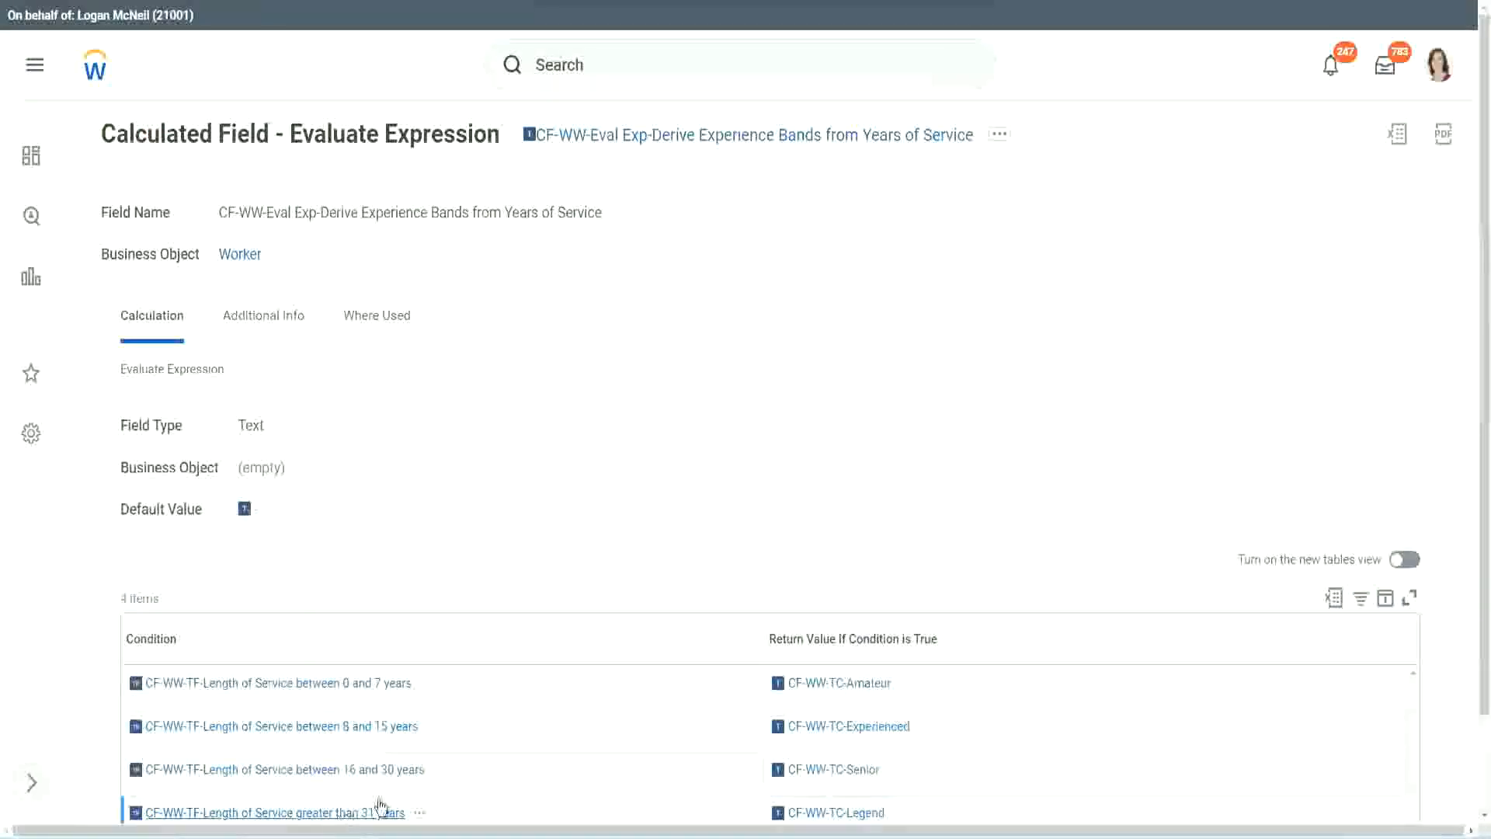
# Step: Copy the condition CF-WW-TF-Length of Service greater than 31 years from the Evaluate Expression field into the fourth row
pyautogui.rightClick(380, 805)
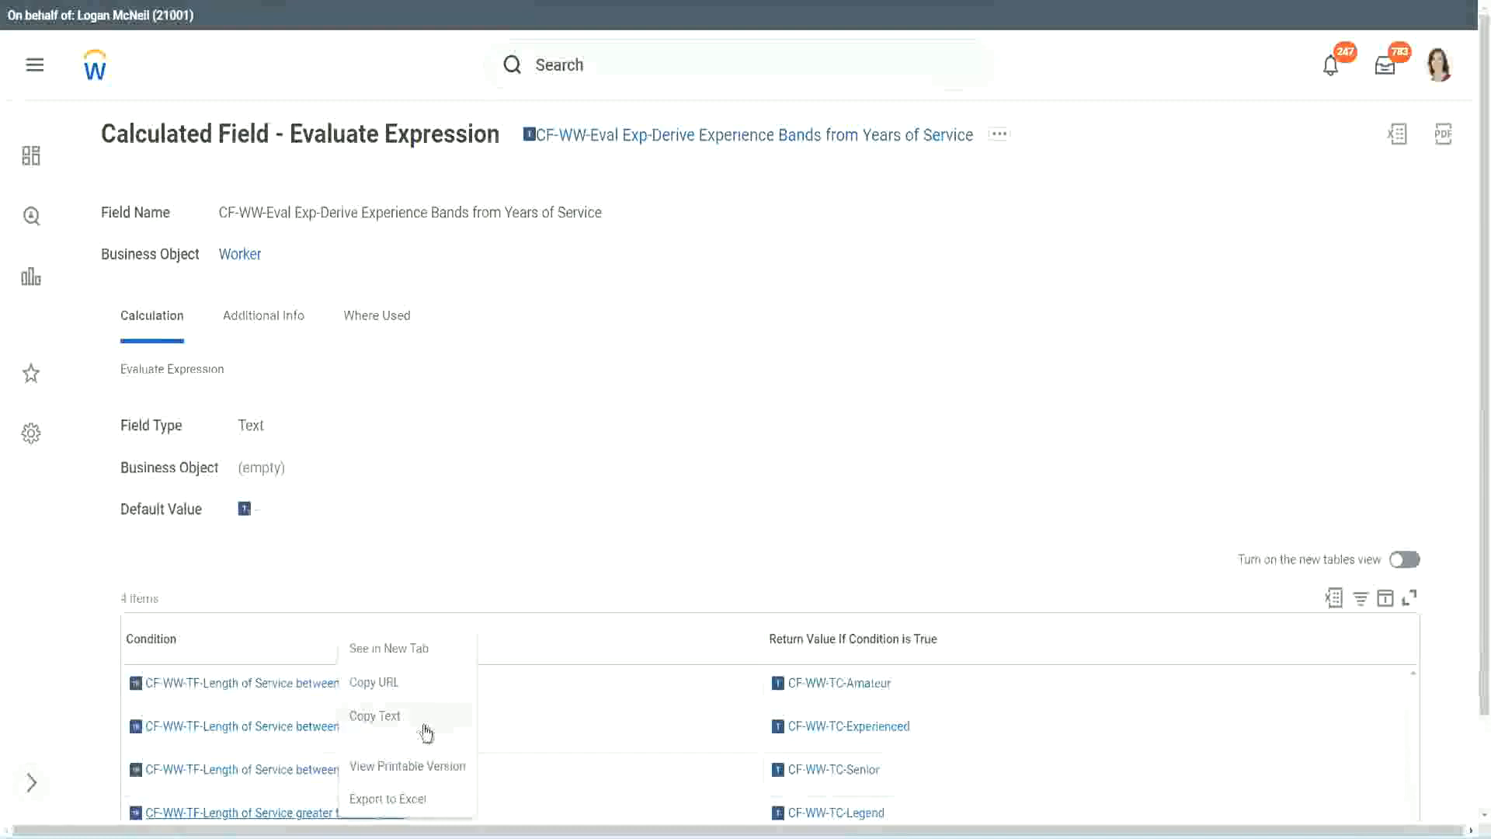
pyautogui.click(426, 730)
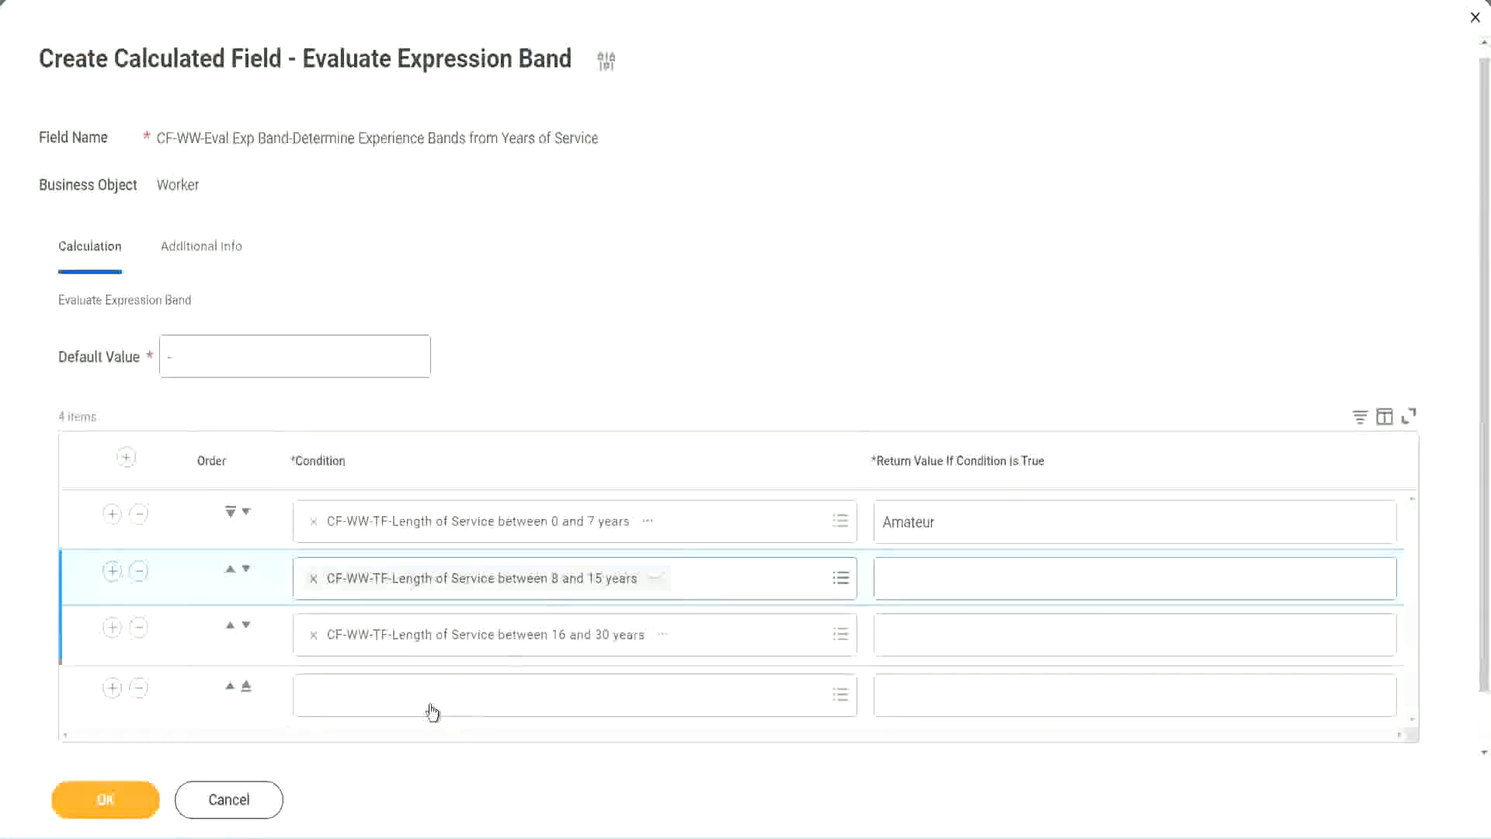
pyautogui.click(429, 684)
pyautogui.hotkey('ctrl', 'v')
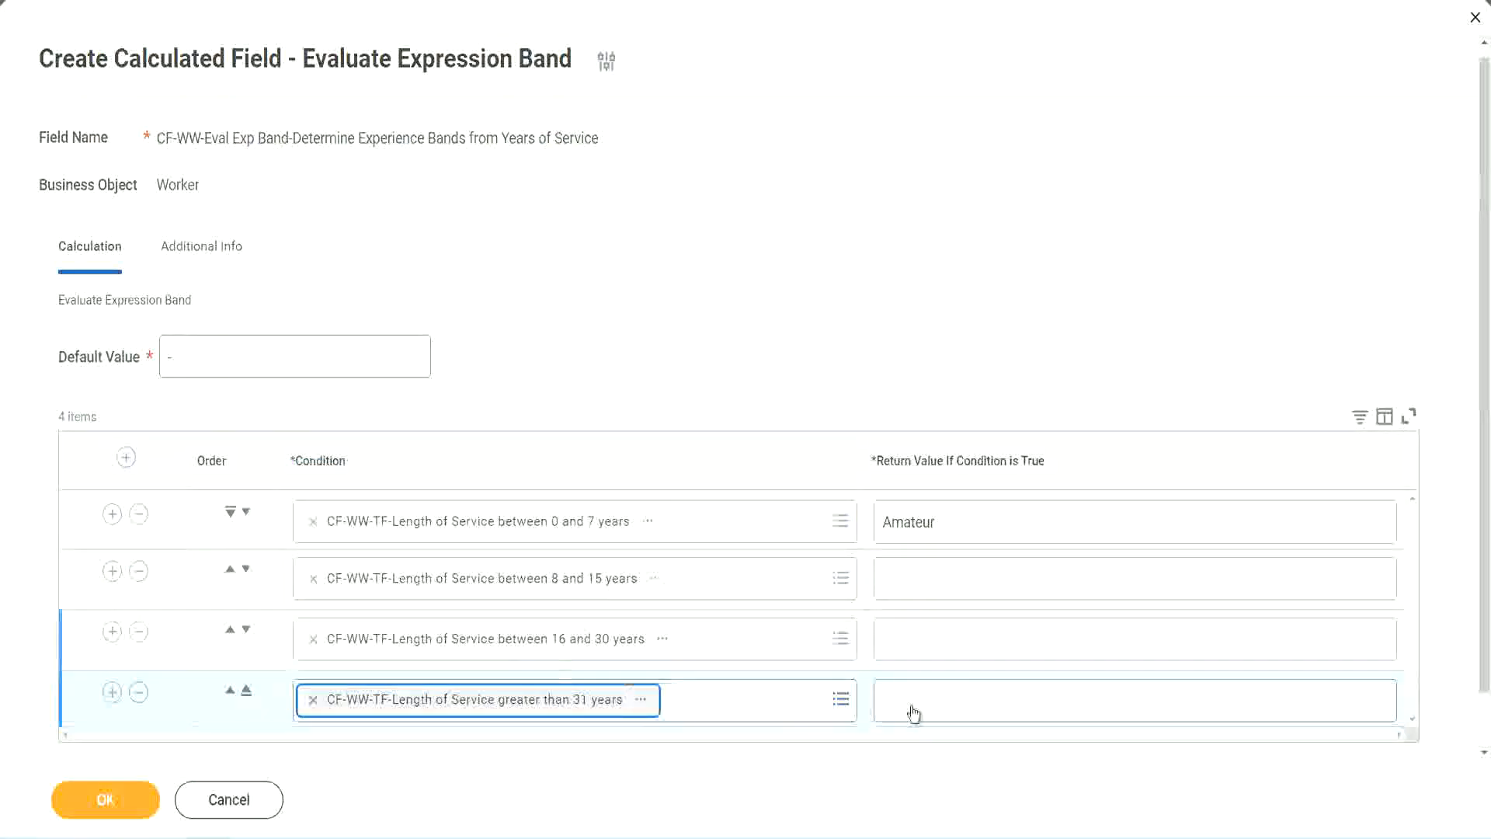
# Step: Enter the return values Legend for greater than 31 years, Senior for 16 to 30 years and Experienced for 8 to 15 years
pyautogui.click(975, 699)
pyautogui.write('Le')
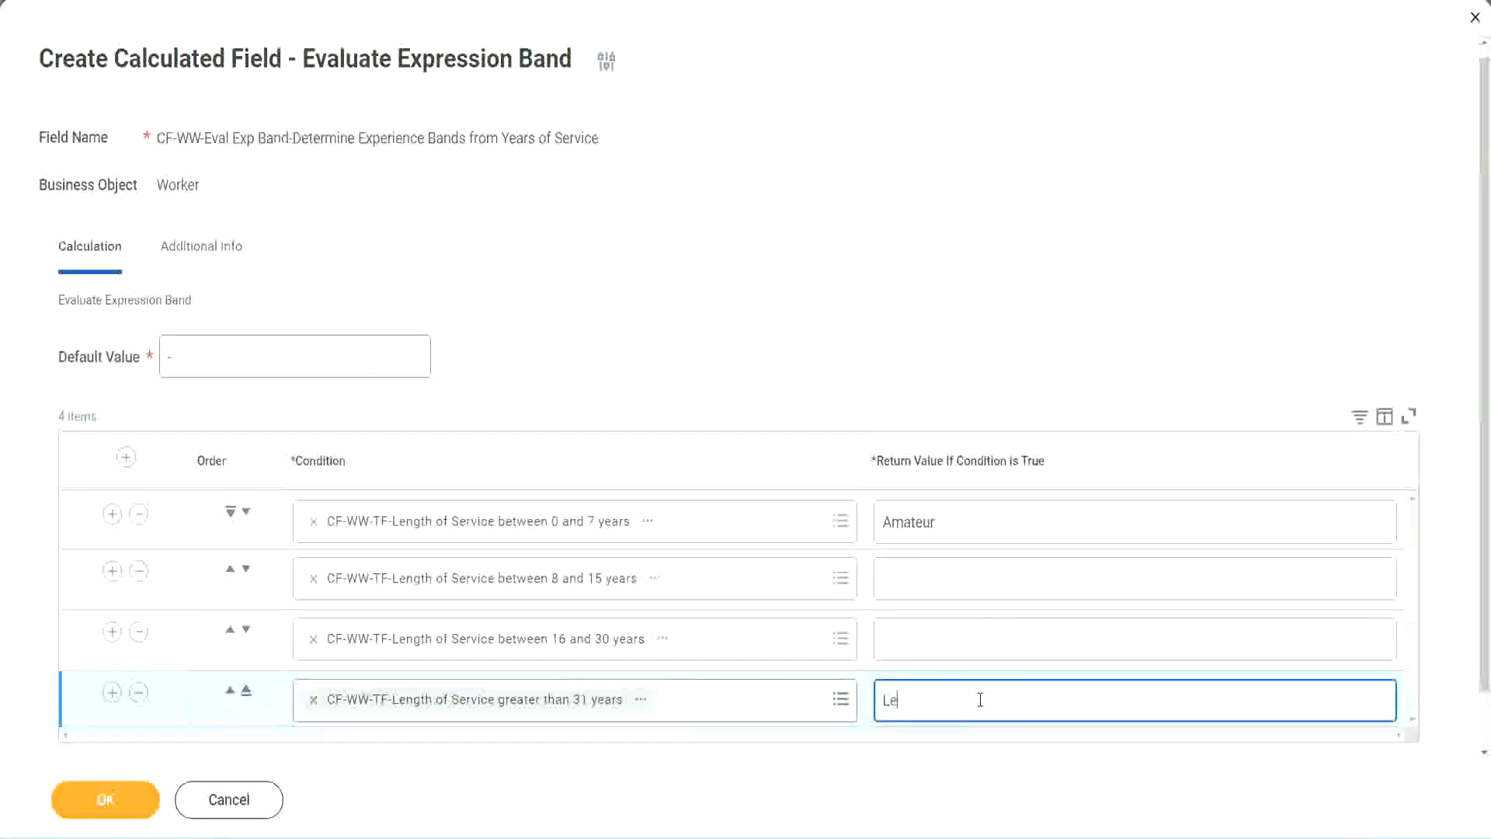
pyautogui.write('gend')
pyautogui.click(917, 637)
pyautogui.write('Senior')
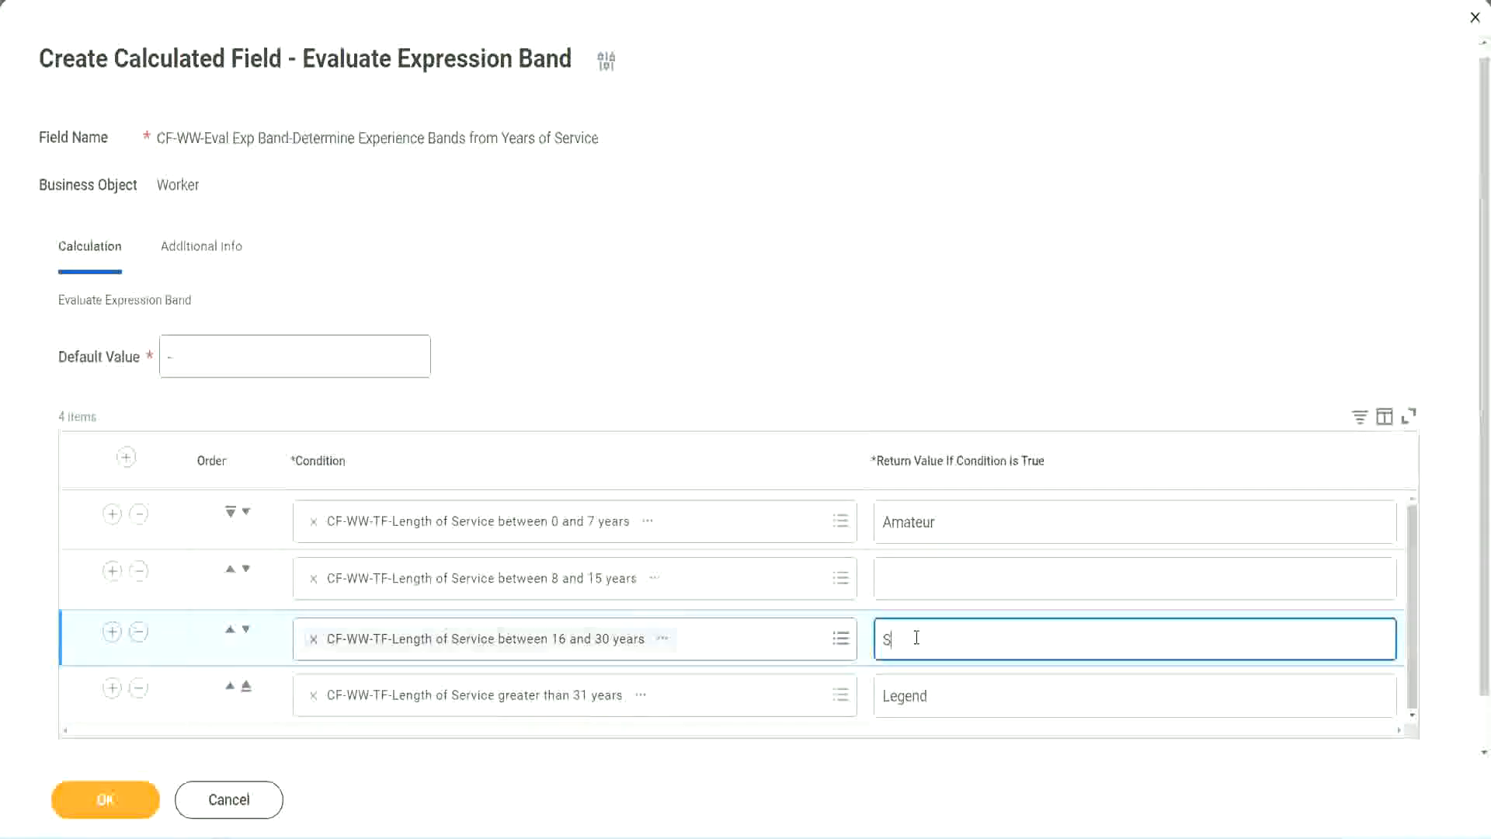
pyautogui.click(940, 580)
pyautogui.write('Ex')
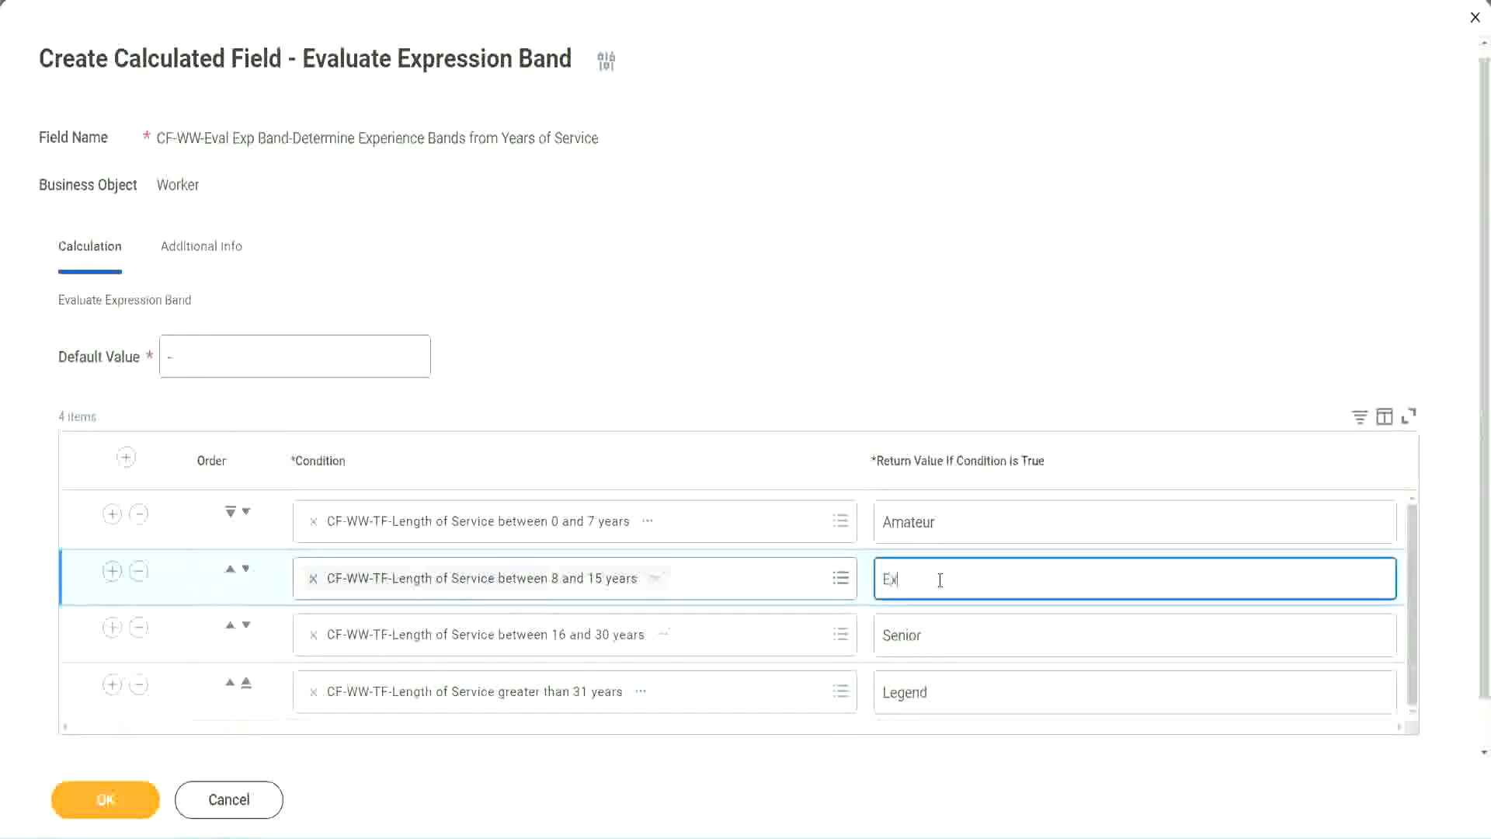
pyautogui.write('perienced')
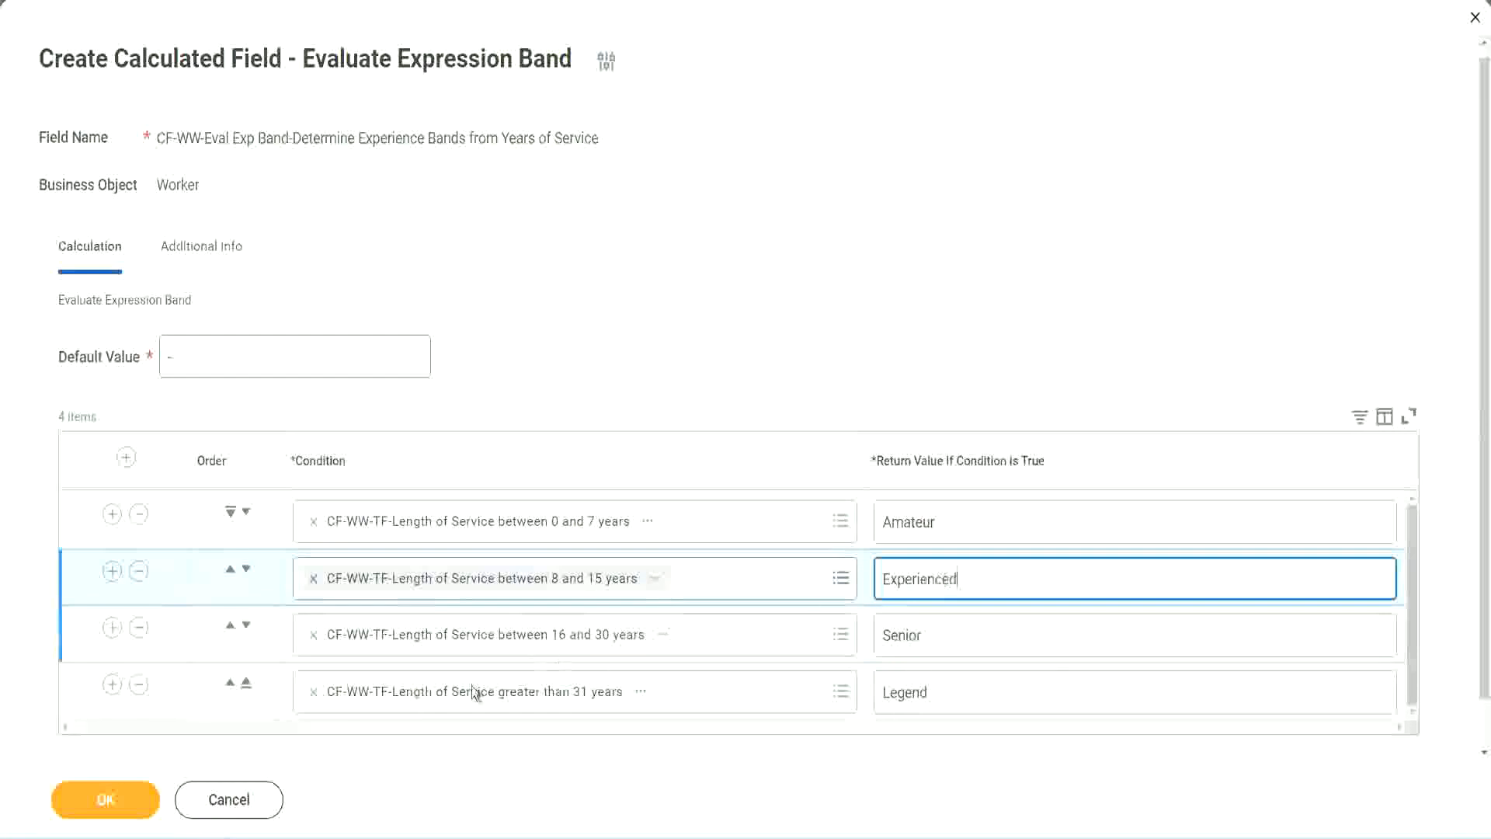
# Step: Save the Evaluate Expression Band calculated field and review the return value assigned to each length-of-service condition
pyautogui.click(106, 799)
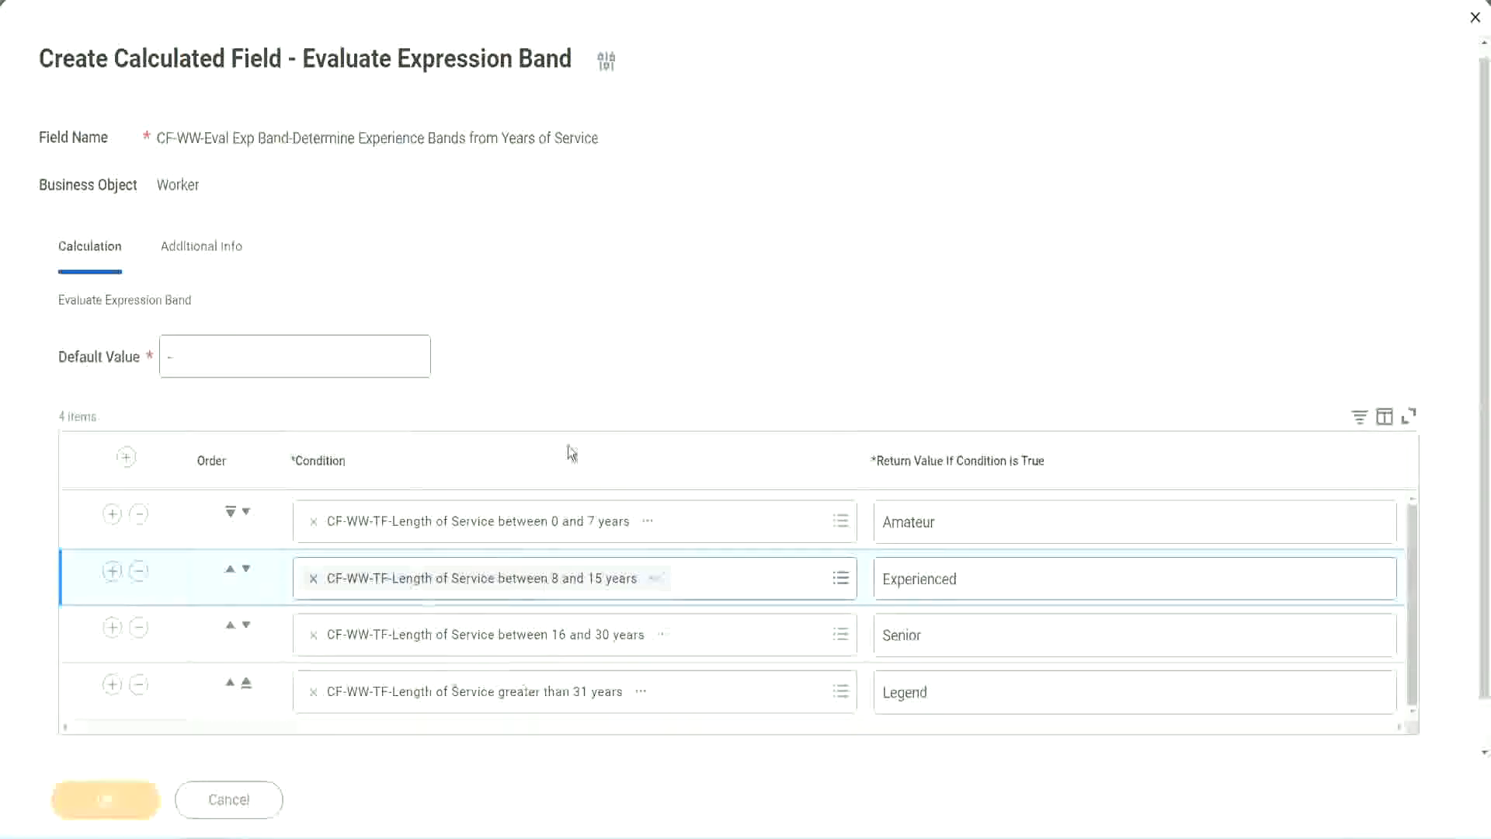
pyautogui.scroll(-3, 511, 474)
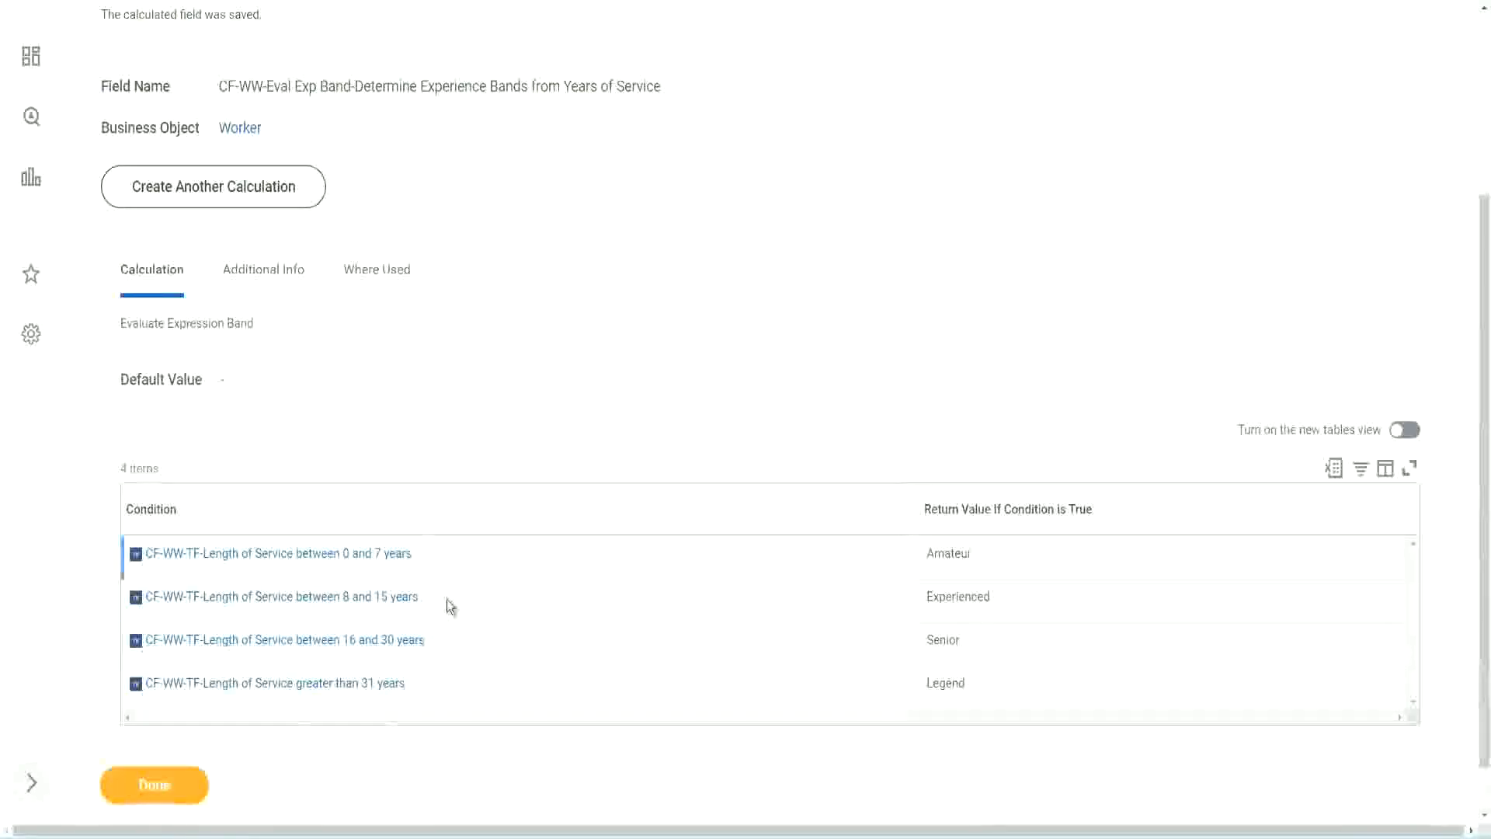
pyautogui.doubleClick(954, 552)
pyautogui.doubleClick(955, 596)
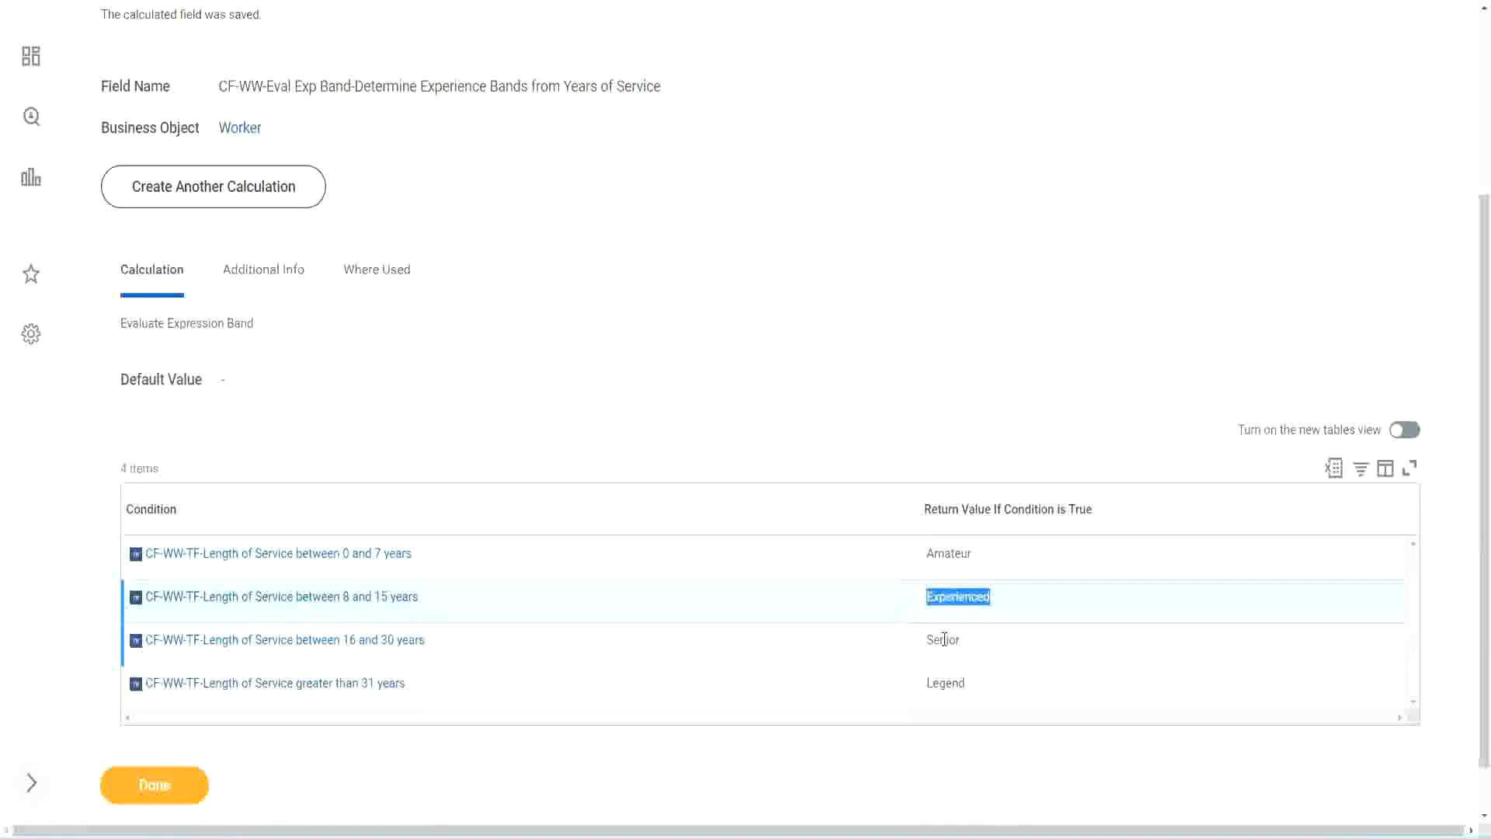
pyautogui.doubleClick(945, 638)
pyautogui.click(947, 678)
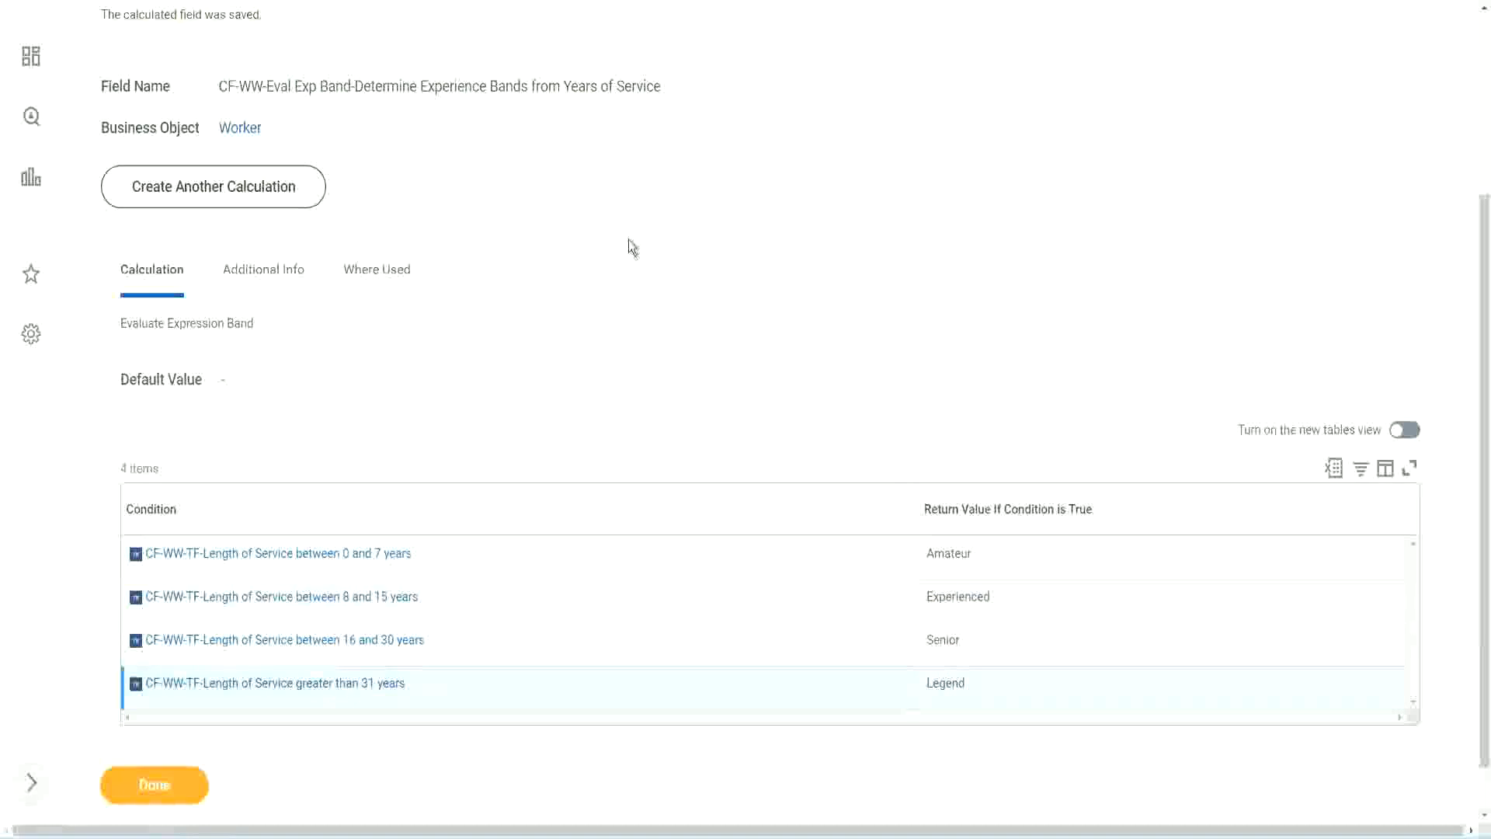
# Step: Copy the name of the saved Evaluate Expression Band calculated field from its save confirmation
pyautogui.scroll(3, 632, 247)
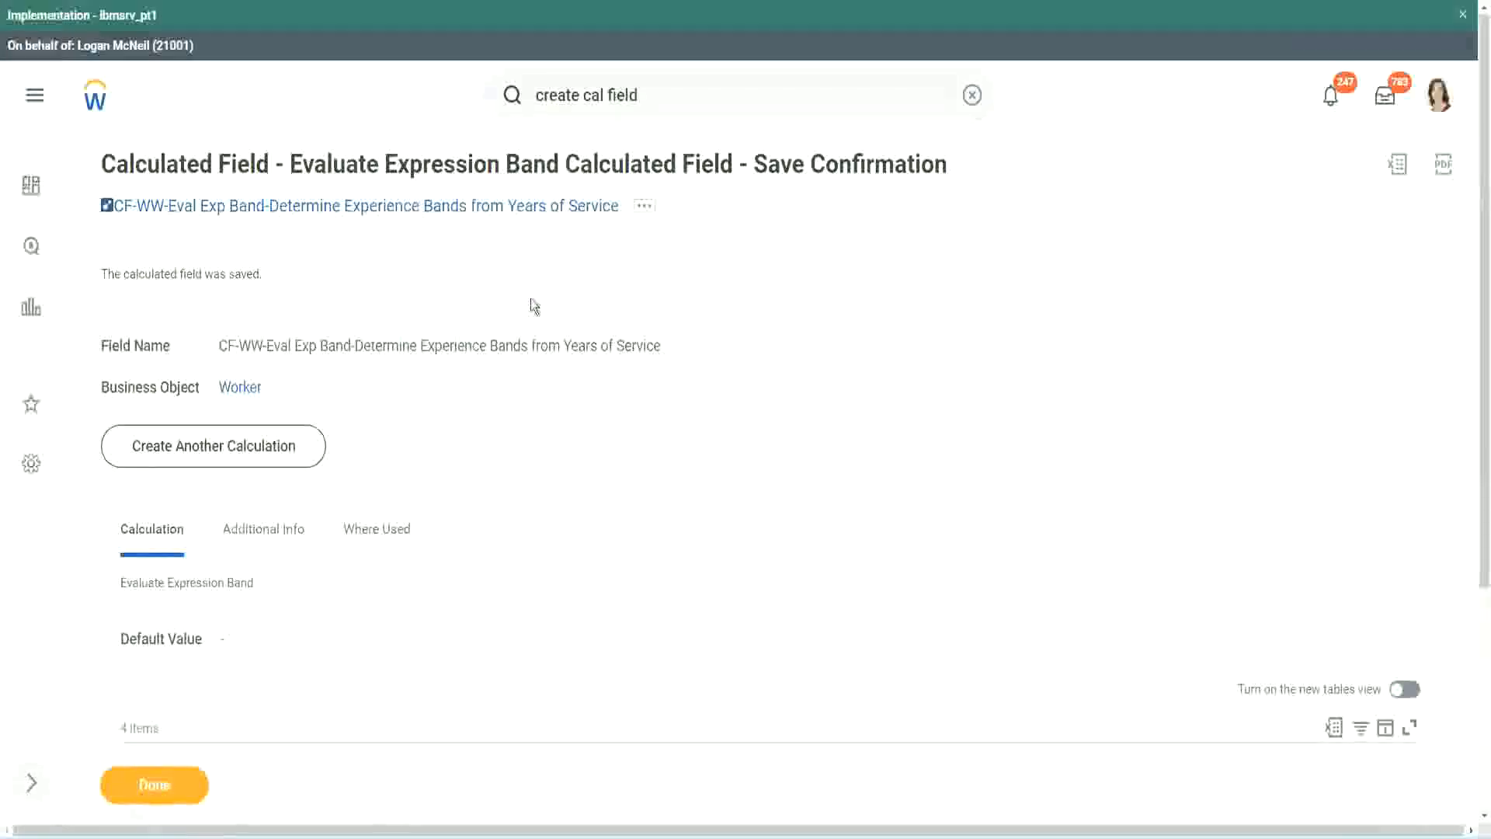
pyautogui.rightClick(488, 207)
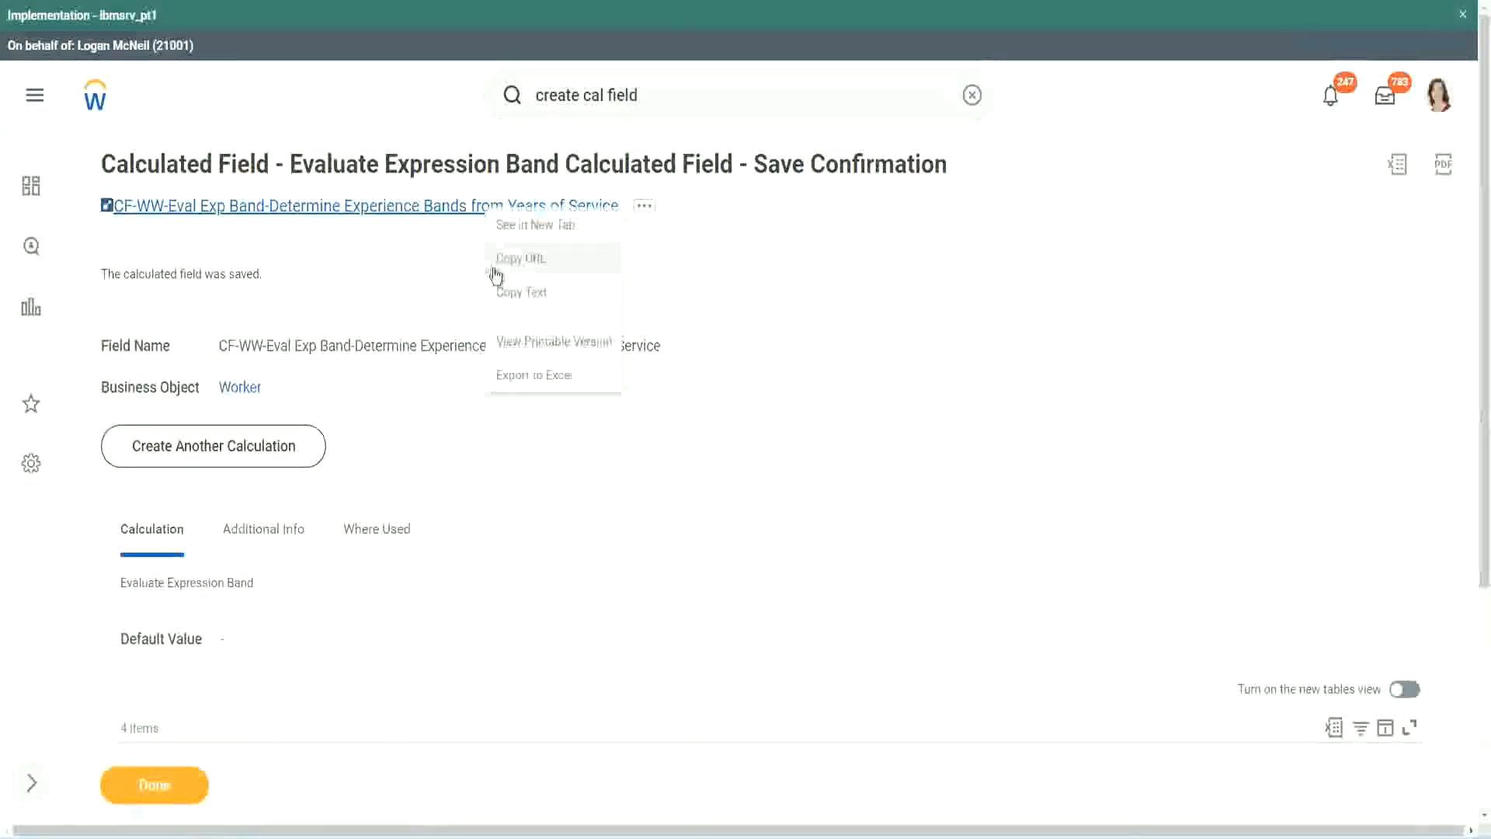
pyautogui.click(519, 295)
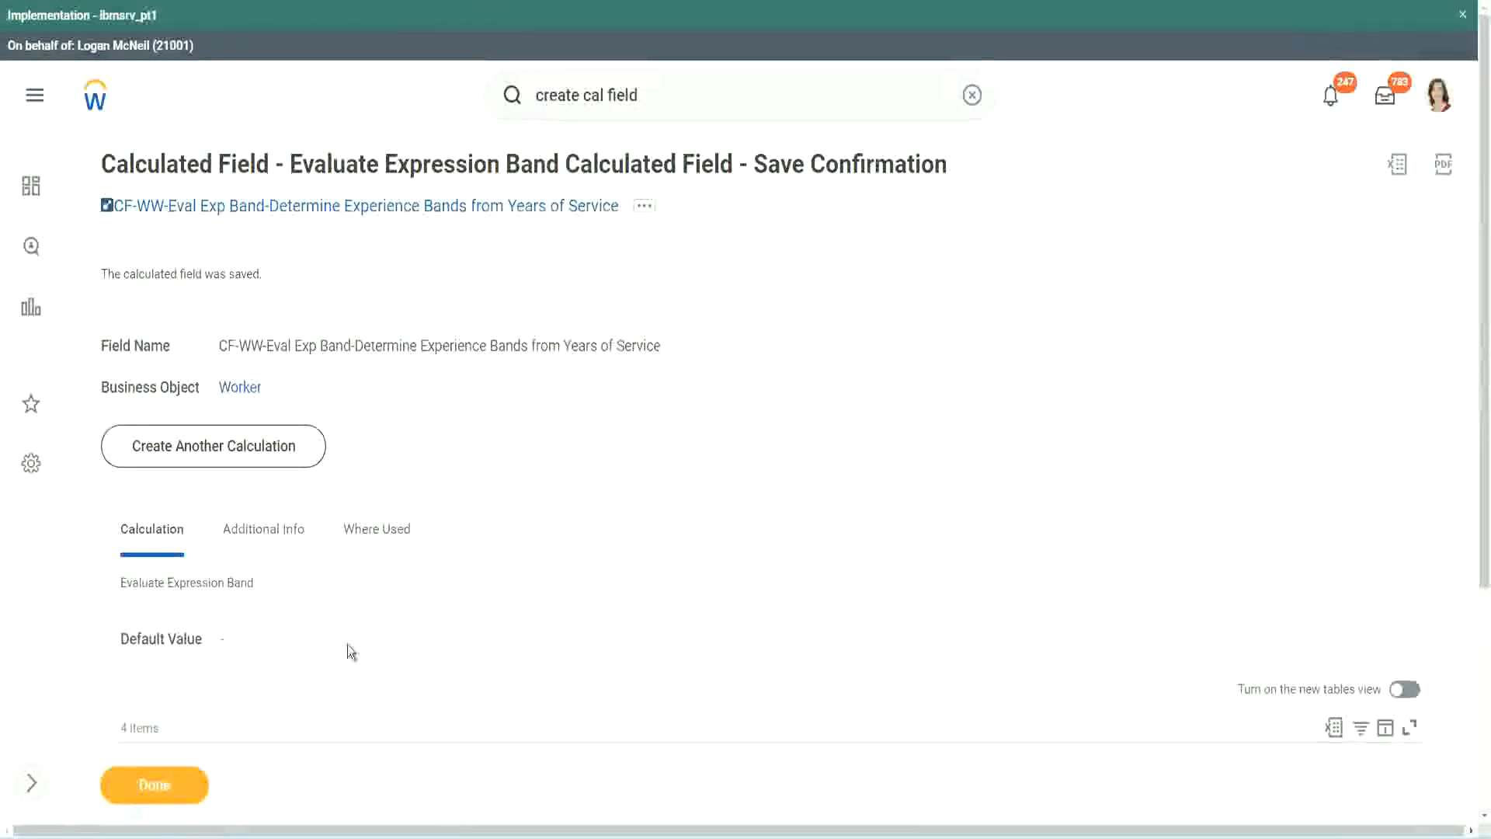
# Step: Examine the saved field's conditions, default value and return values alongside the overview of calculated field functions
pyautogui.scroll(-3, 497, 608)
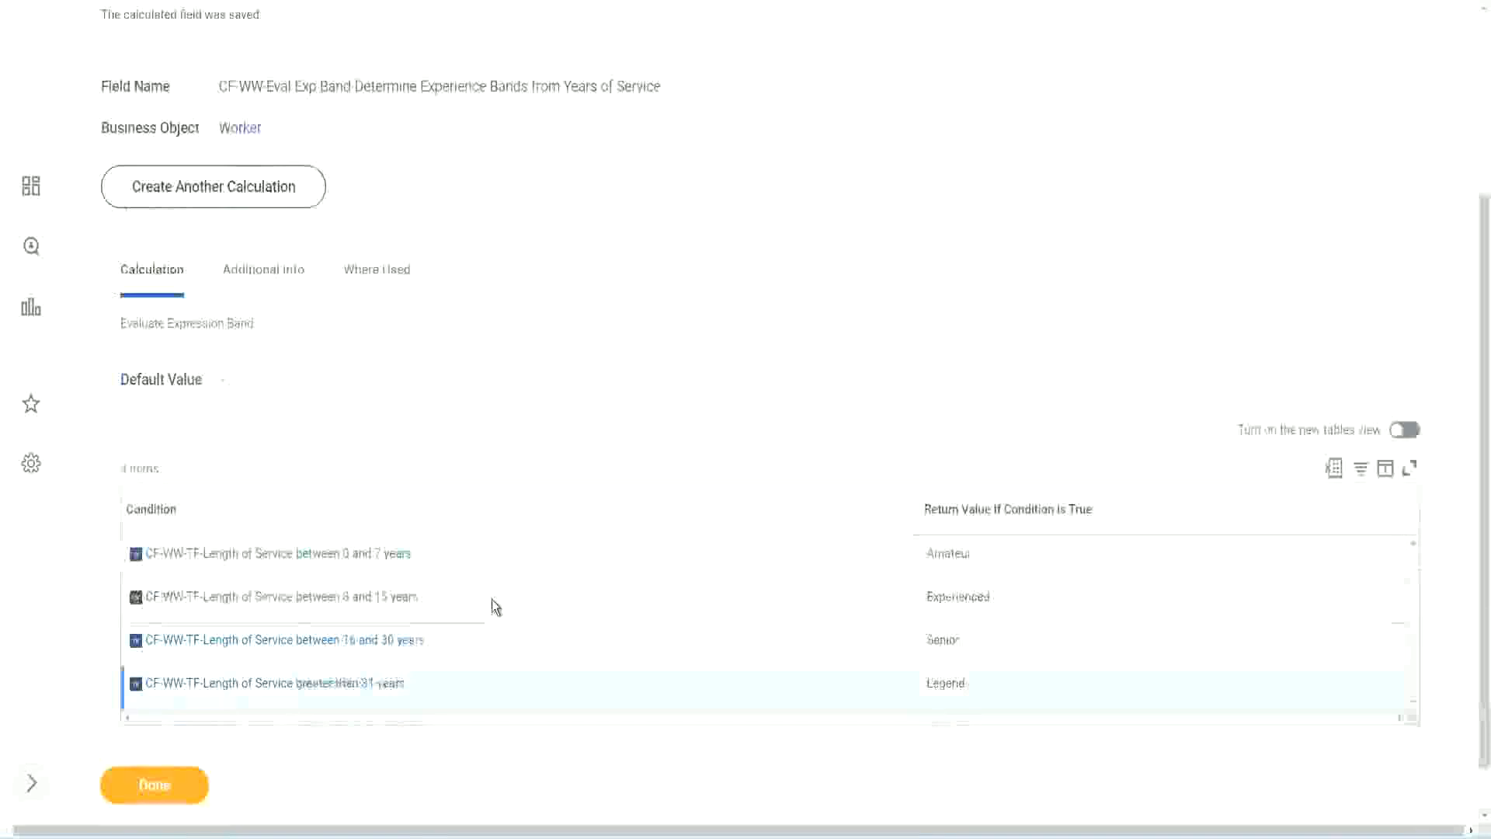
pyautogui.scroll(-1, 492, 599)
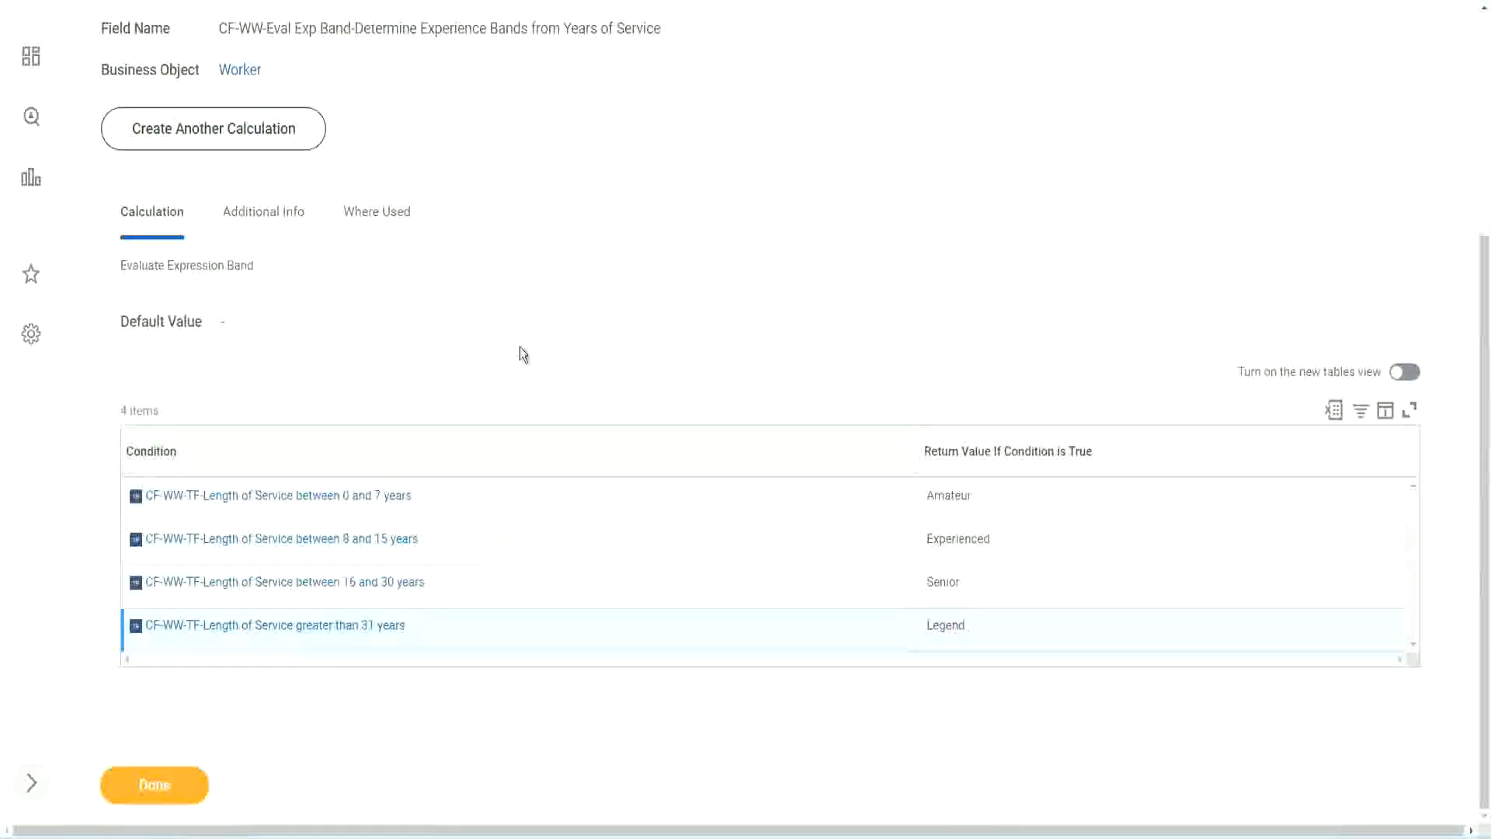
pyautogui.scroll(3, 520, 347)
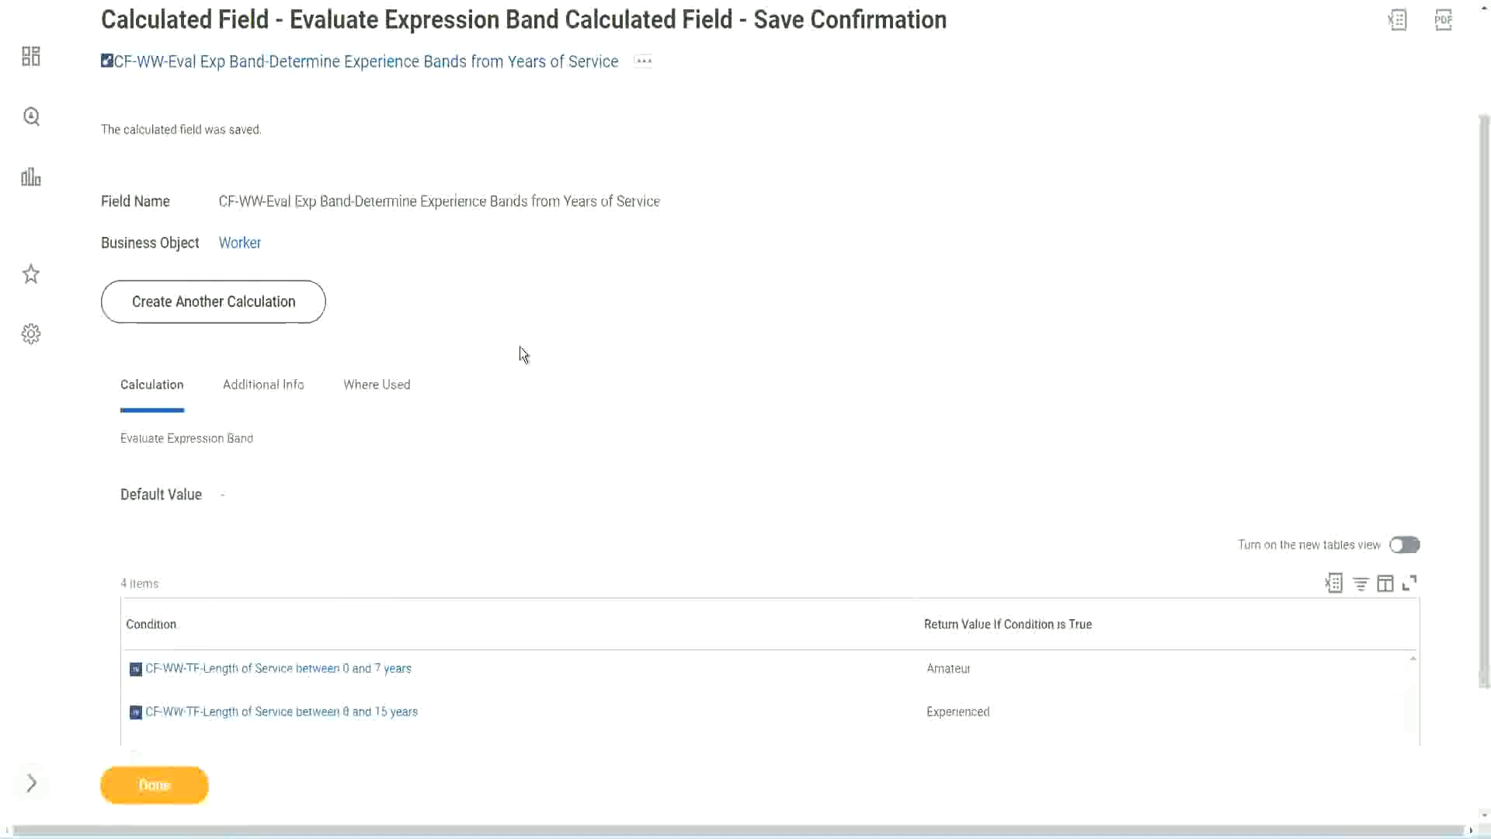
pyautogui.scroll(-3, 519, 349)
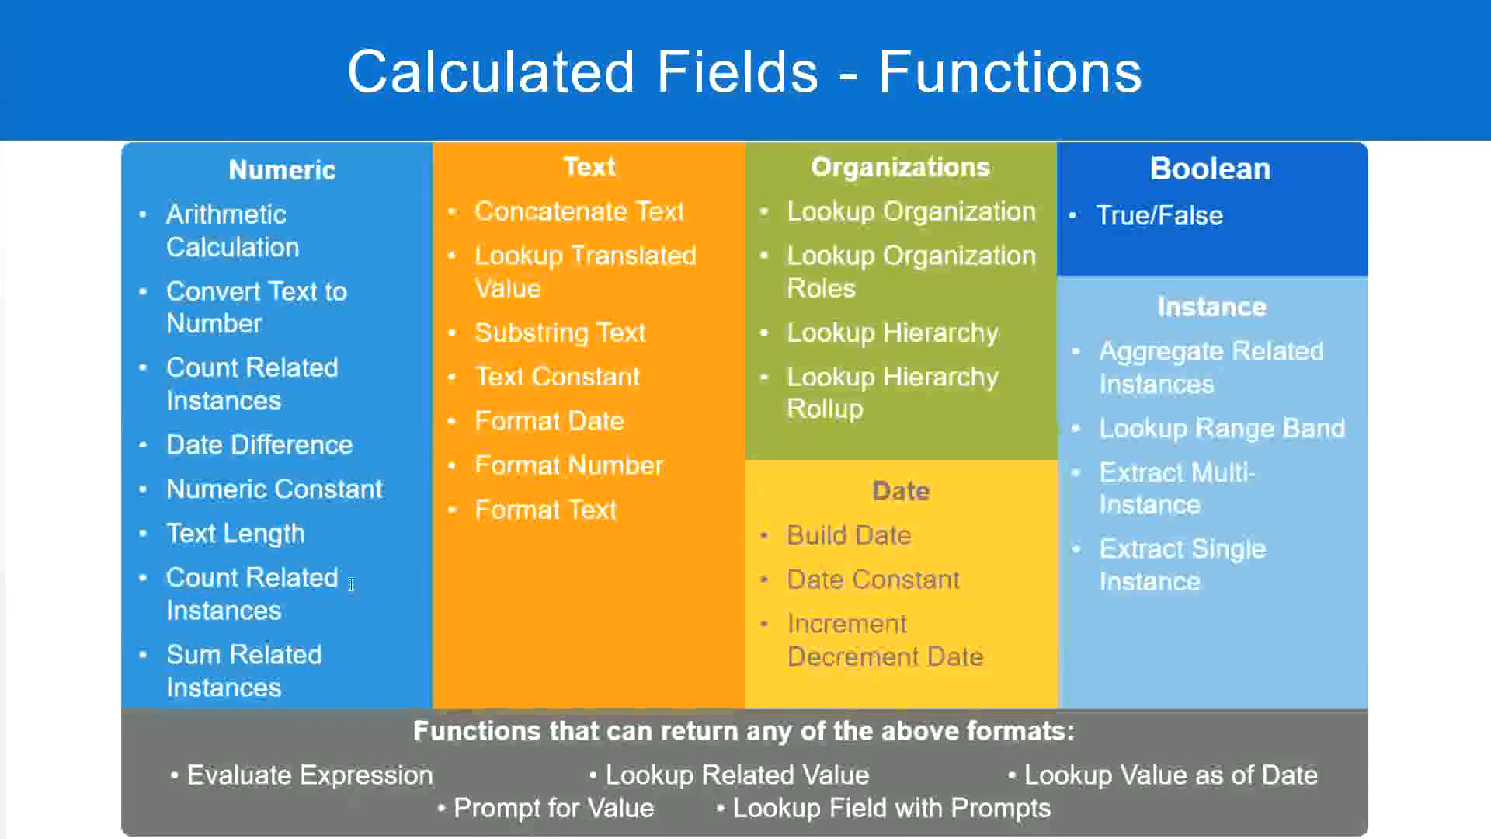
pyautogui.hotkey('alt', 'Tab')
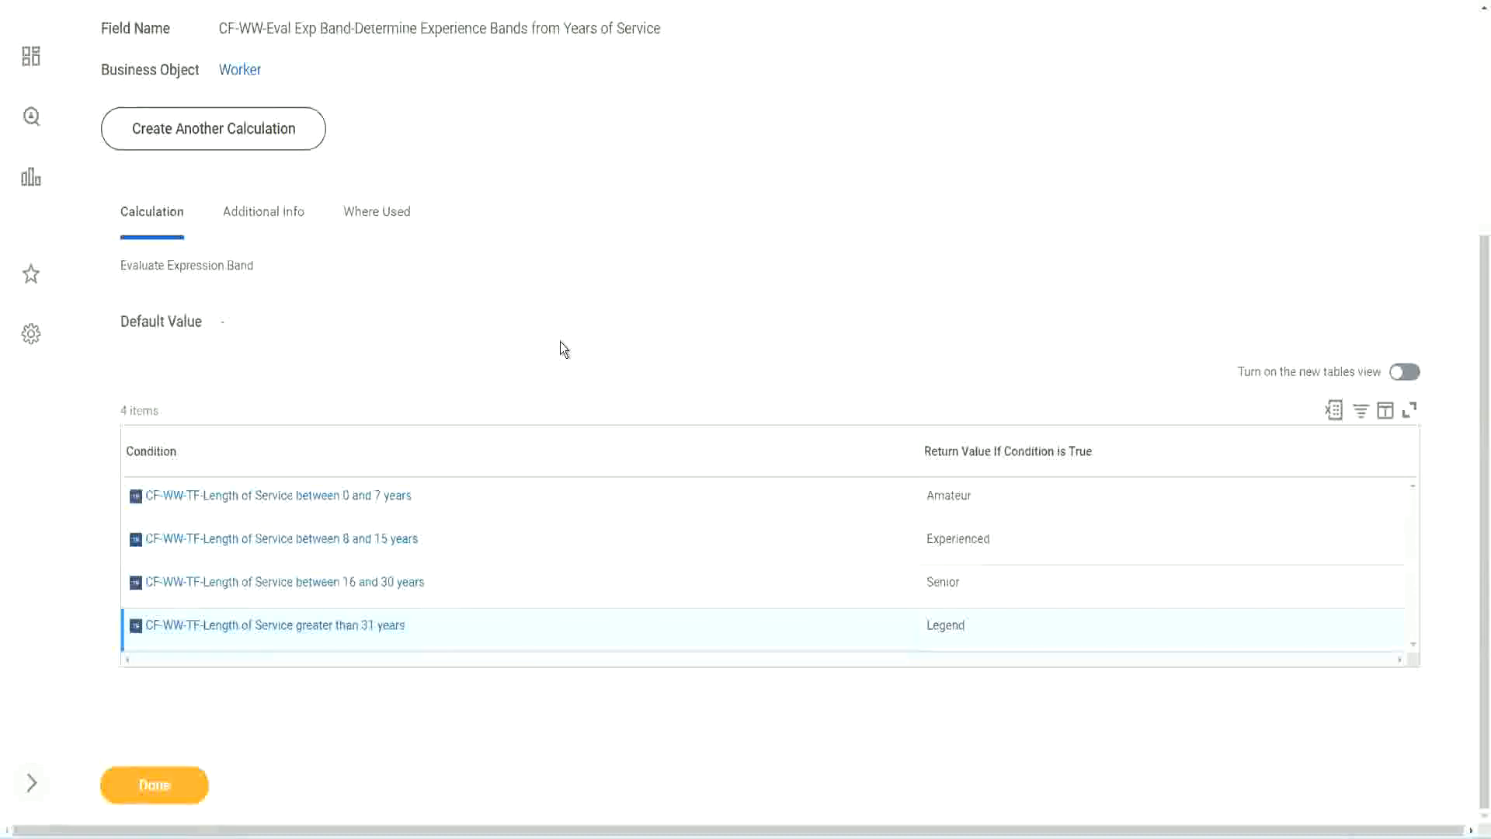
pyautogui.scroll(1, 561, 342)
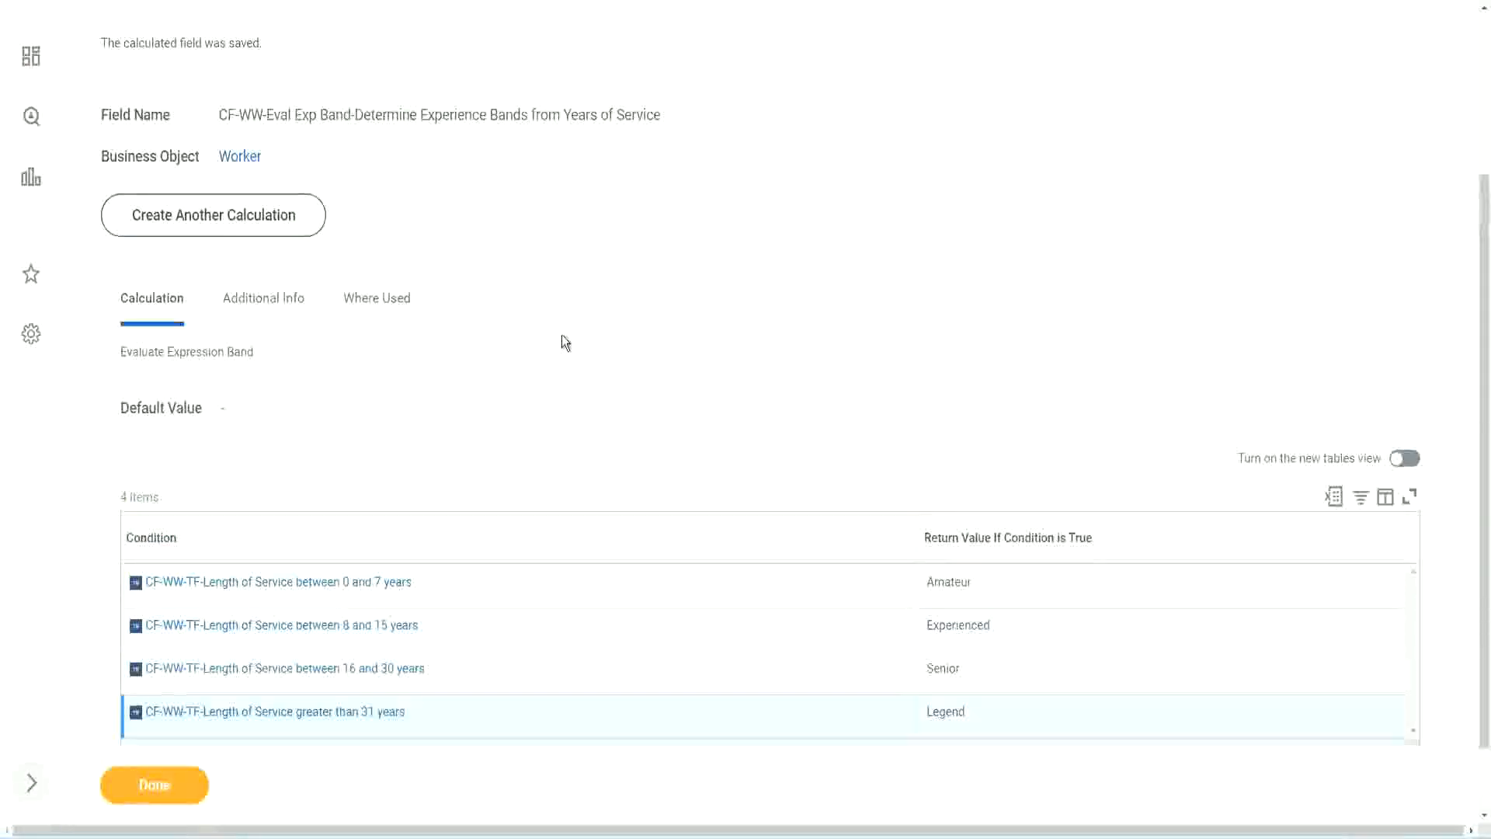
pyautogui.scroll(3, 562, 335)
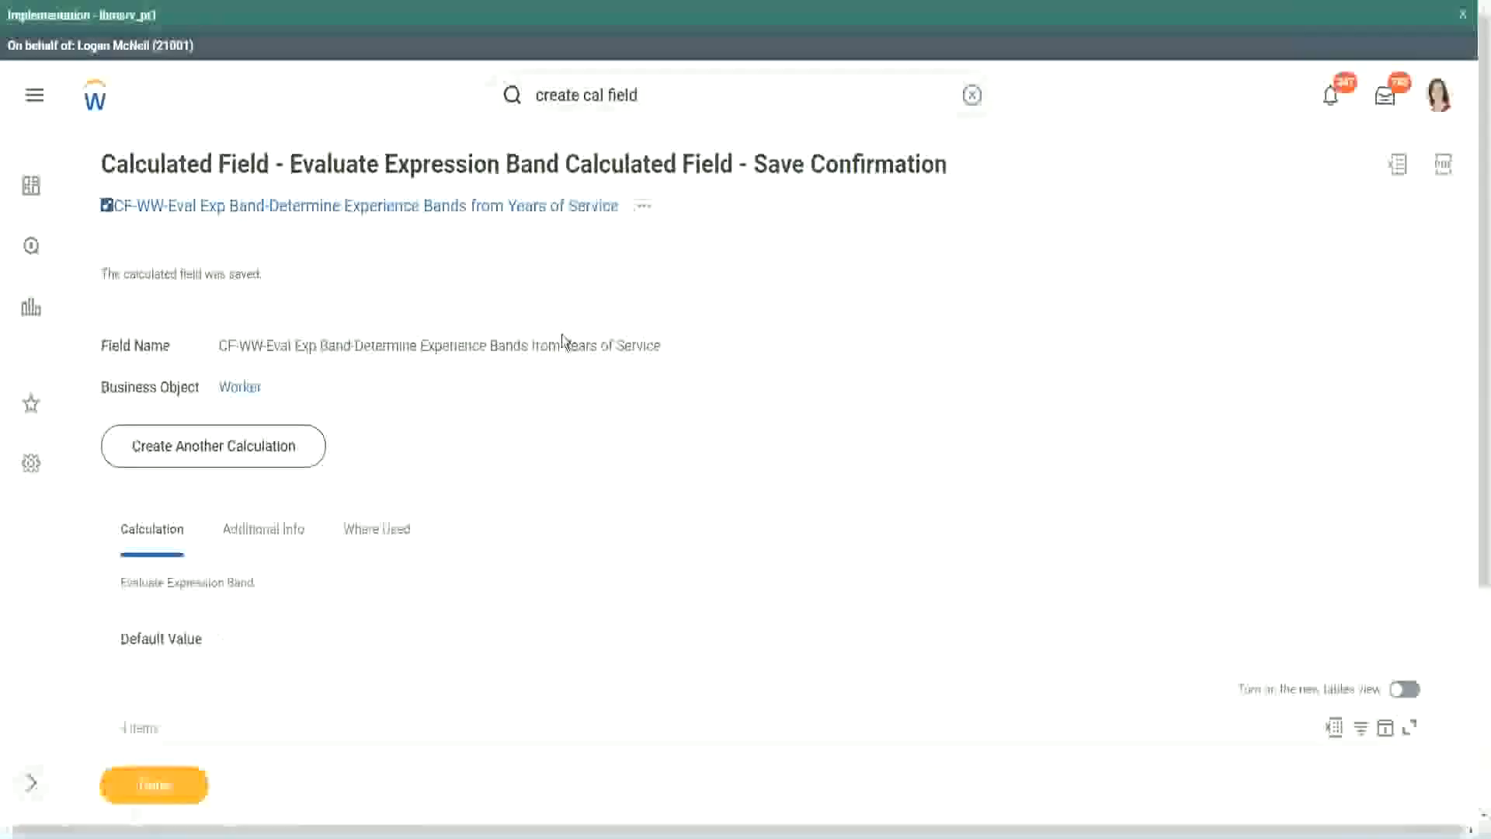
pyautogui.scroll(-4, 561, 335)
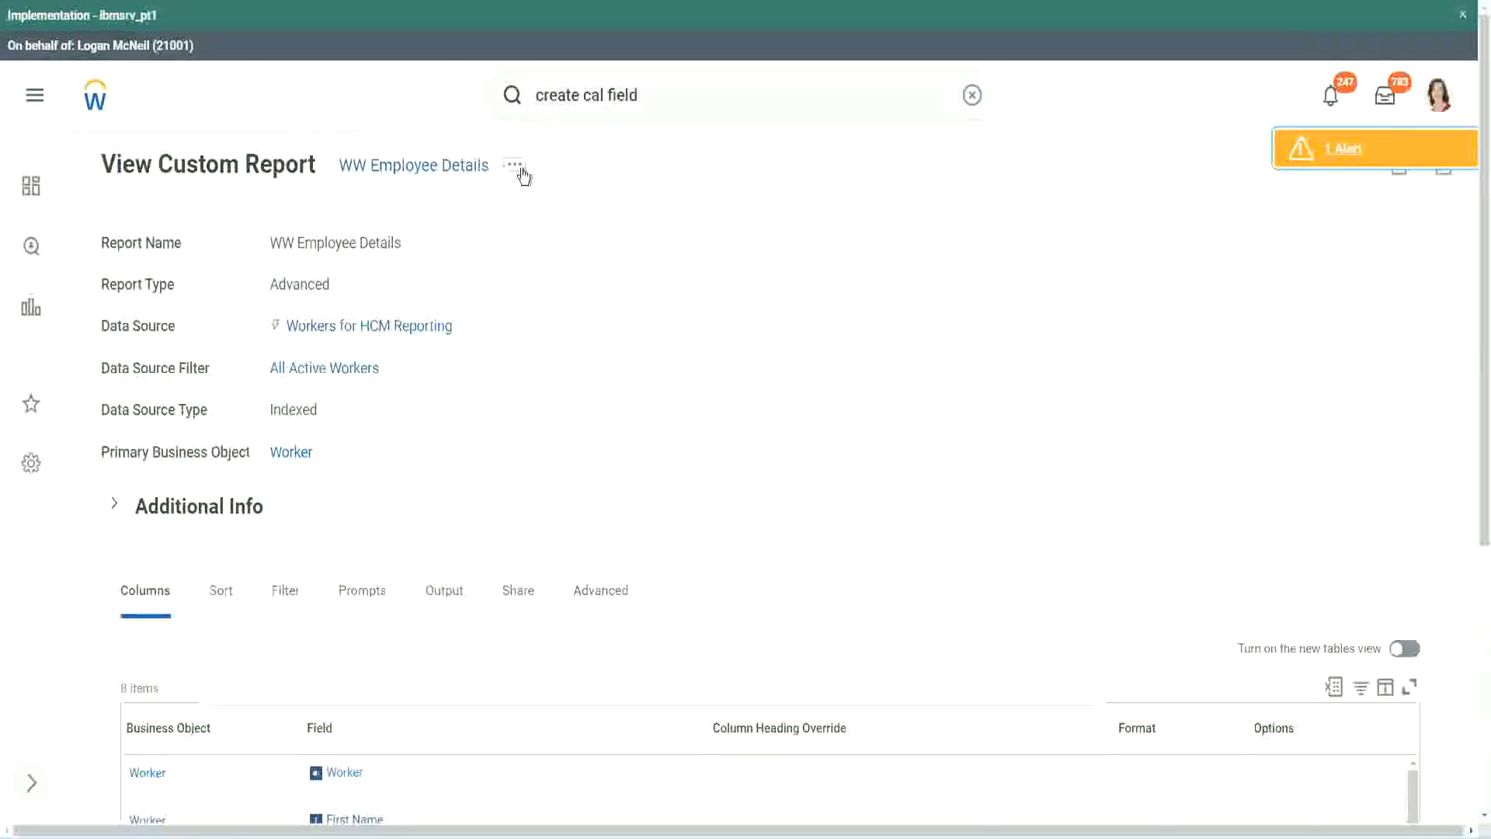
# Step: Open the custom report WW Employee Details for editing and add a Worker column row after the Experience Bands column
pyautogui.click(516, 166)
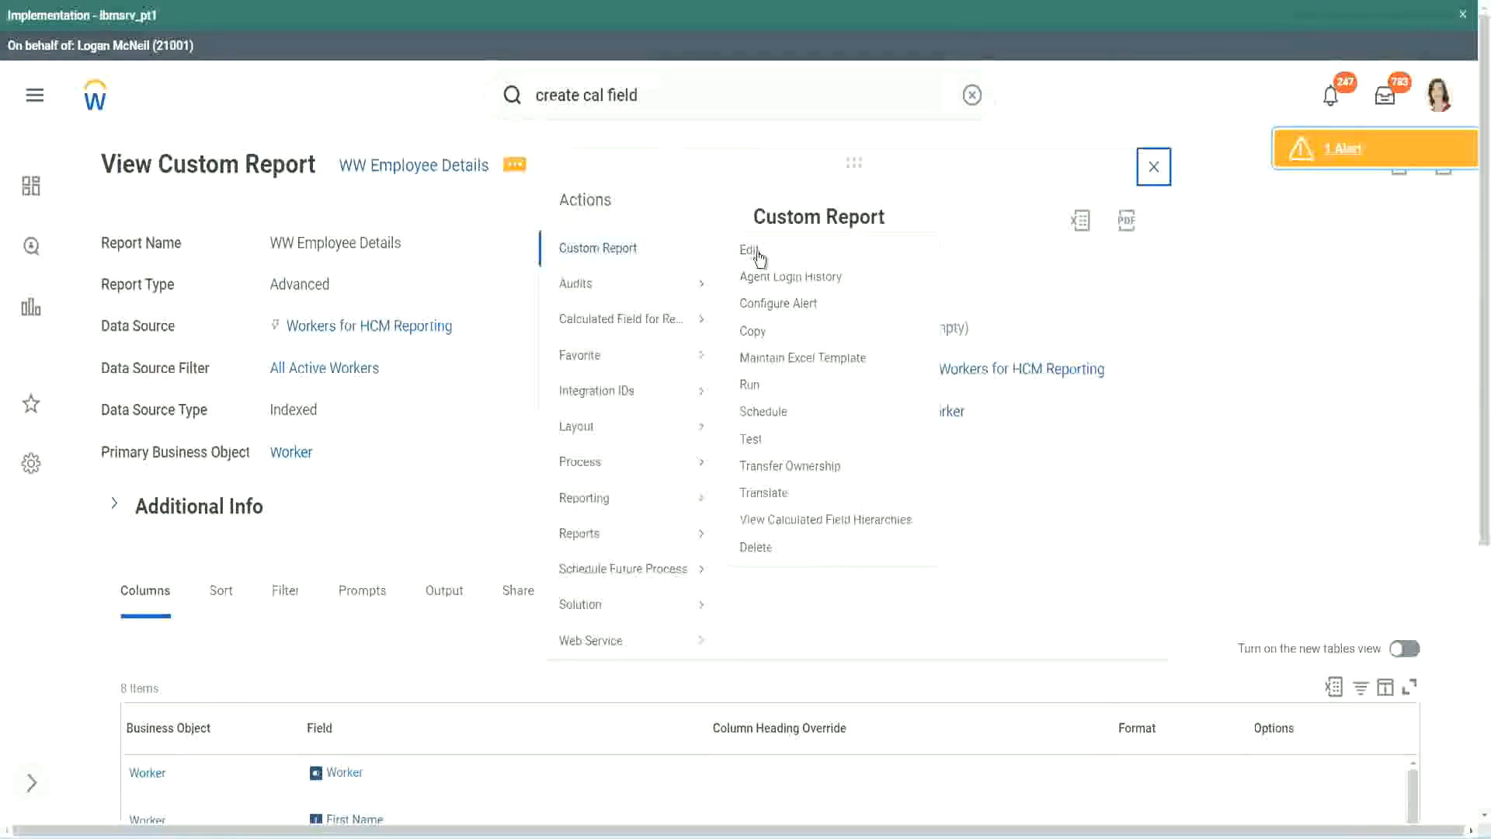
pyautogui.click(750, 250)
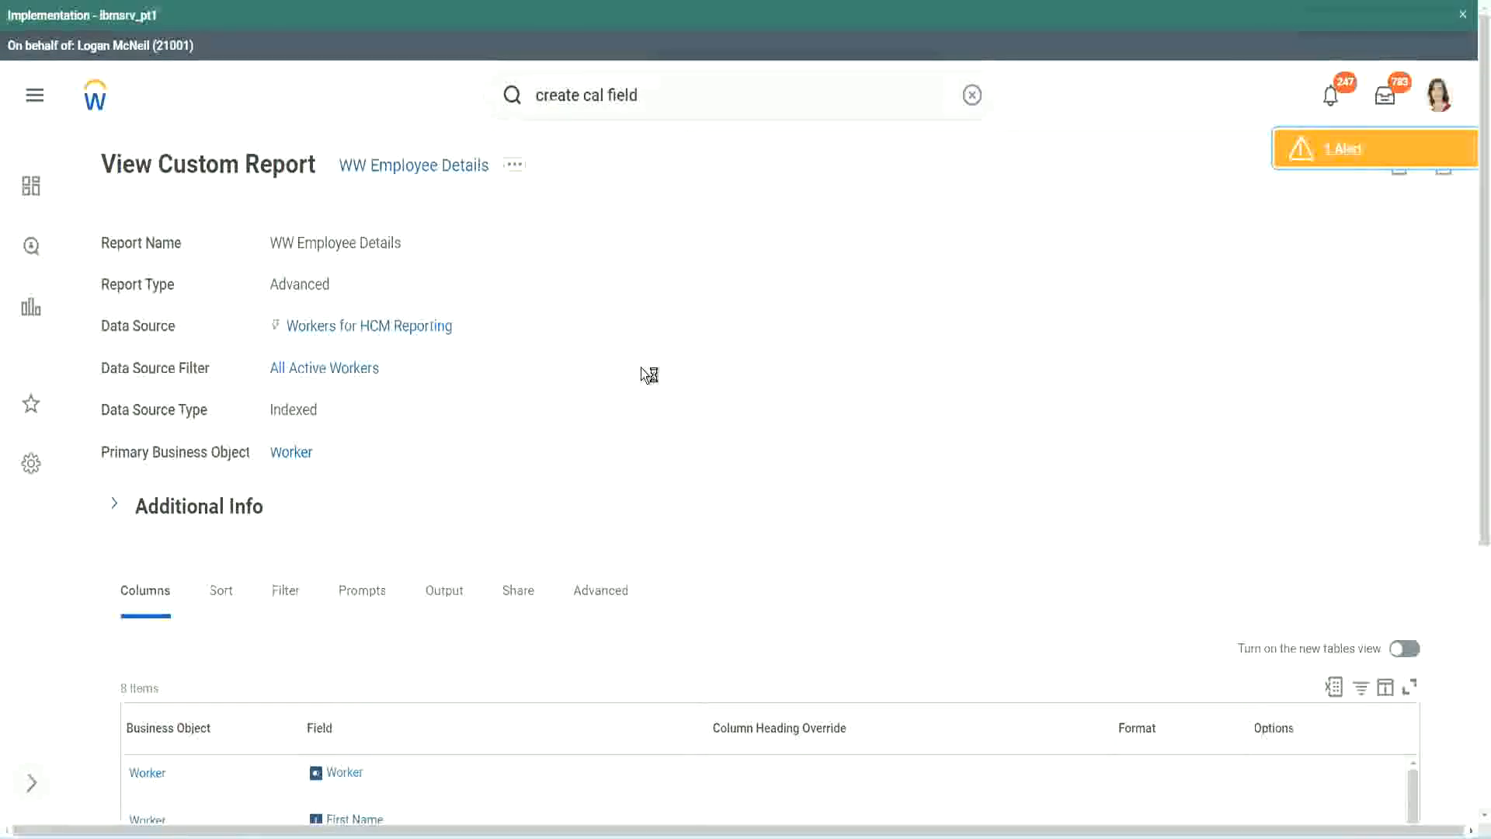
pyautogui.scroll(-1, 641, 367)
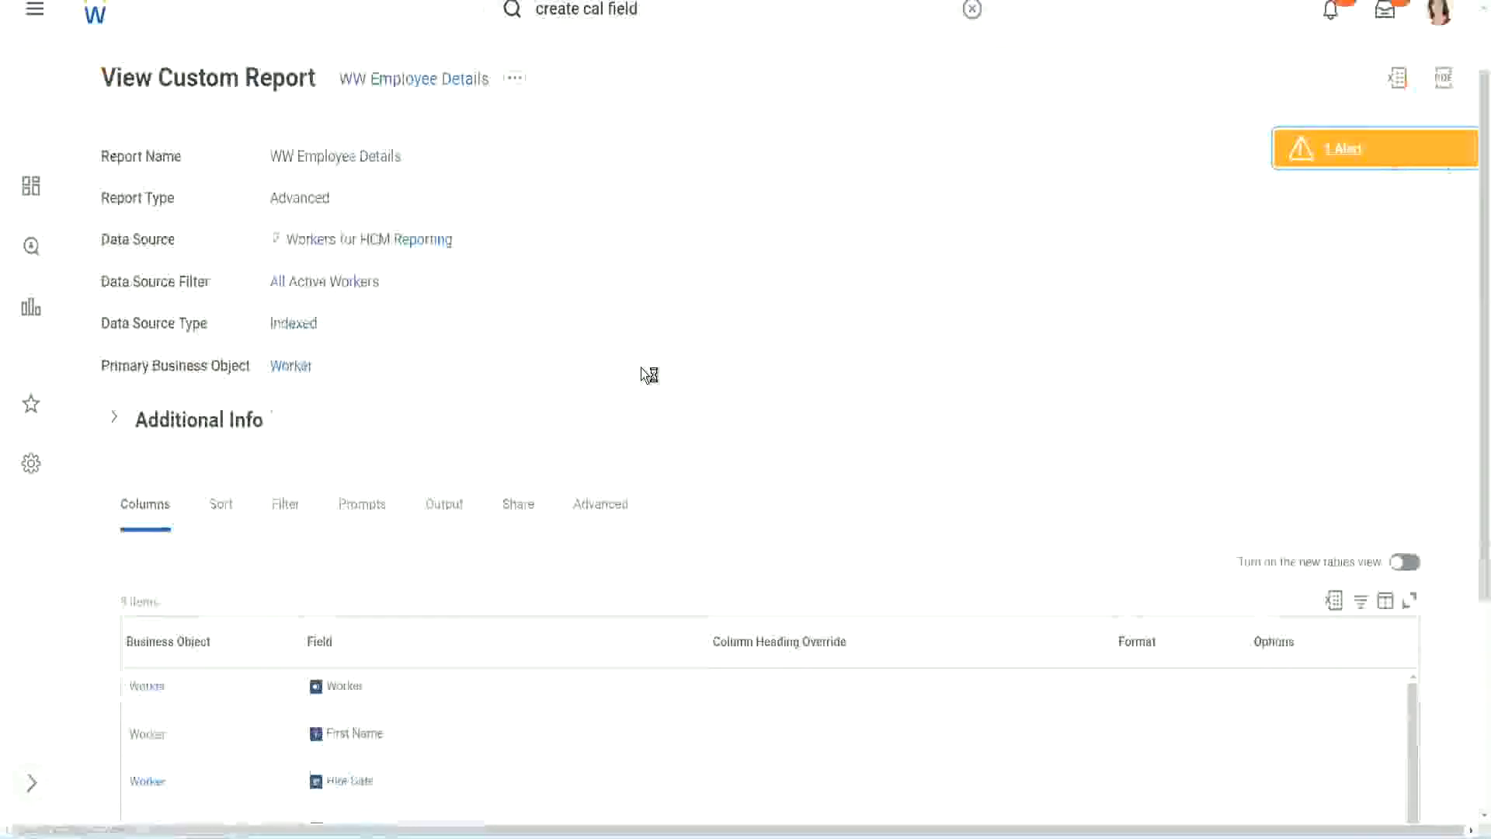
pyautogui.scroll(-3, 640, 367)
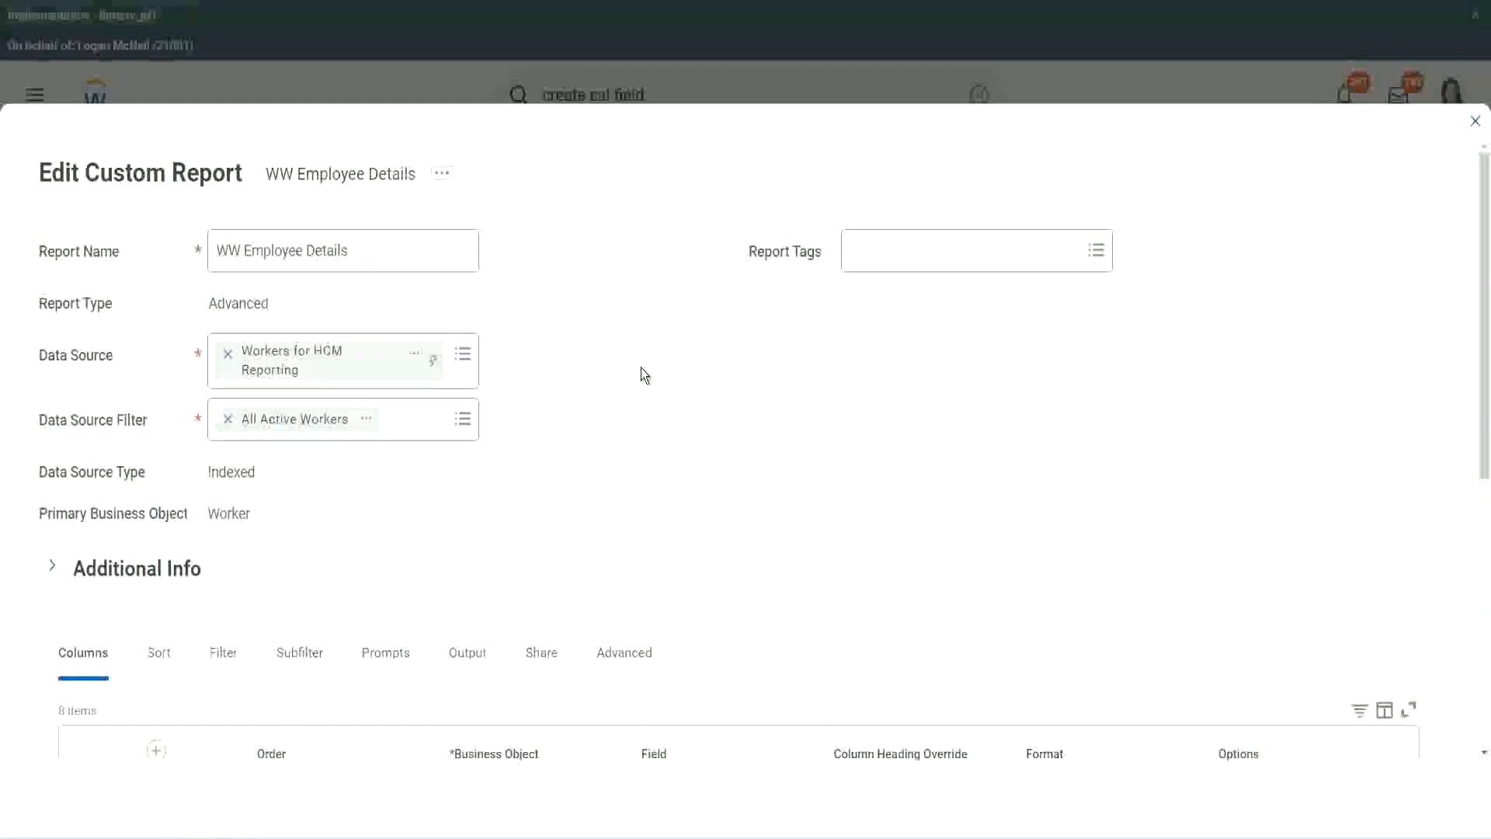
pyautogui.scroll(-8, 543, 649)
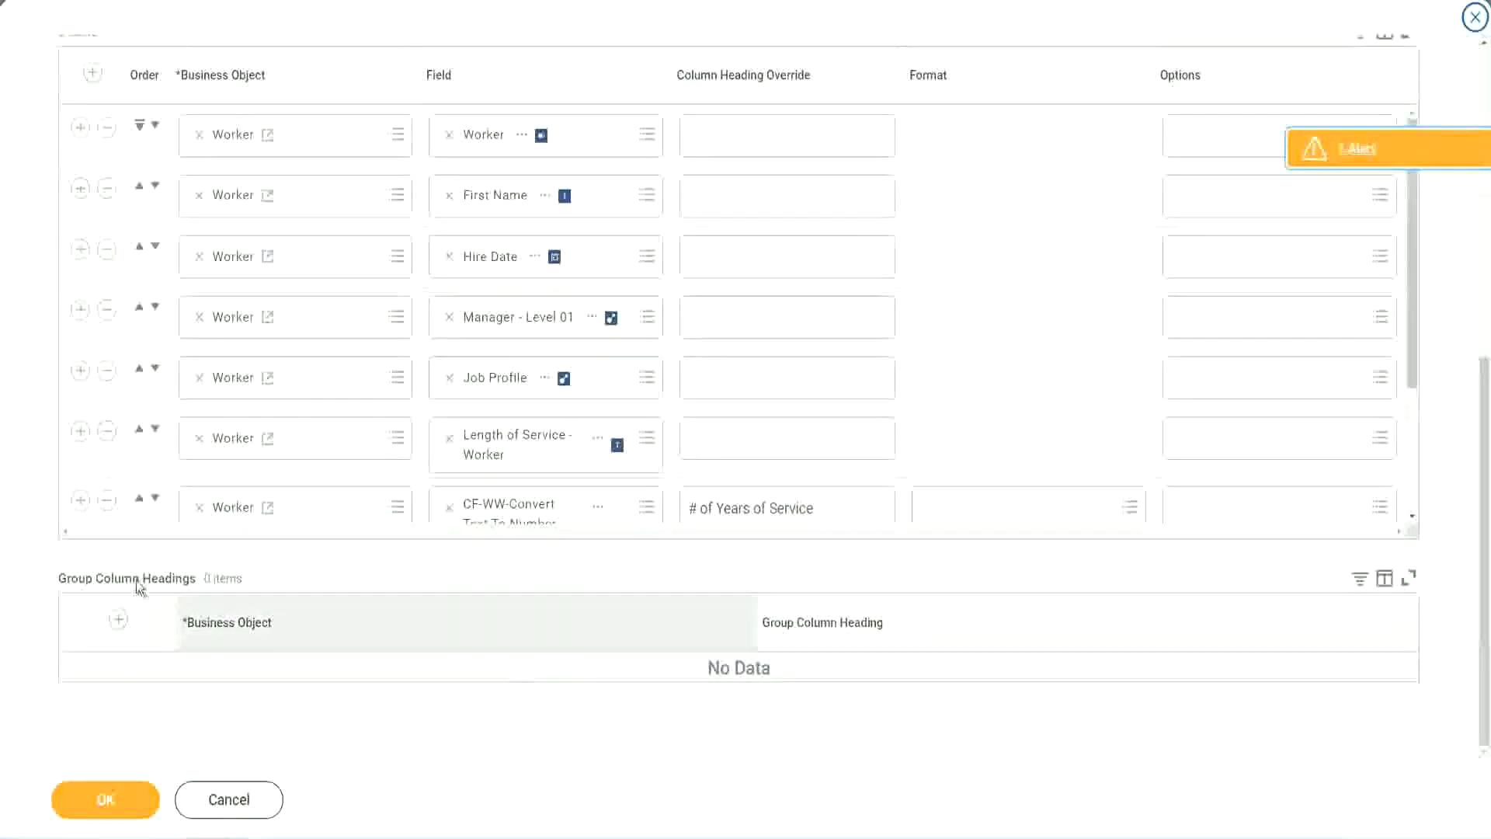
pyautogui.scroll(-3, 313, 380)
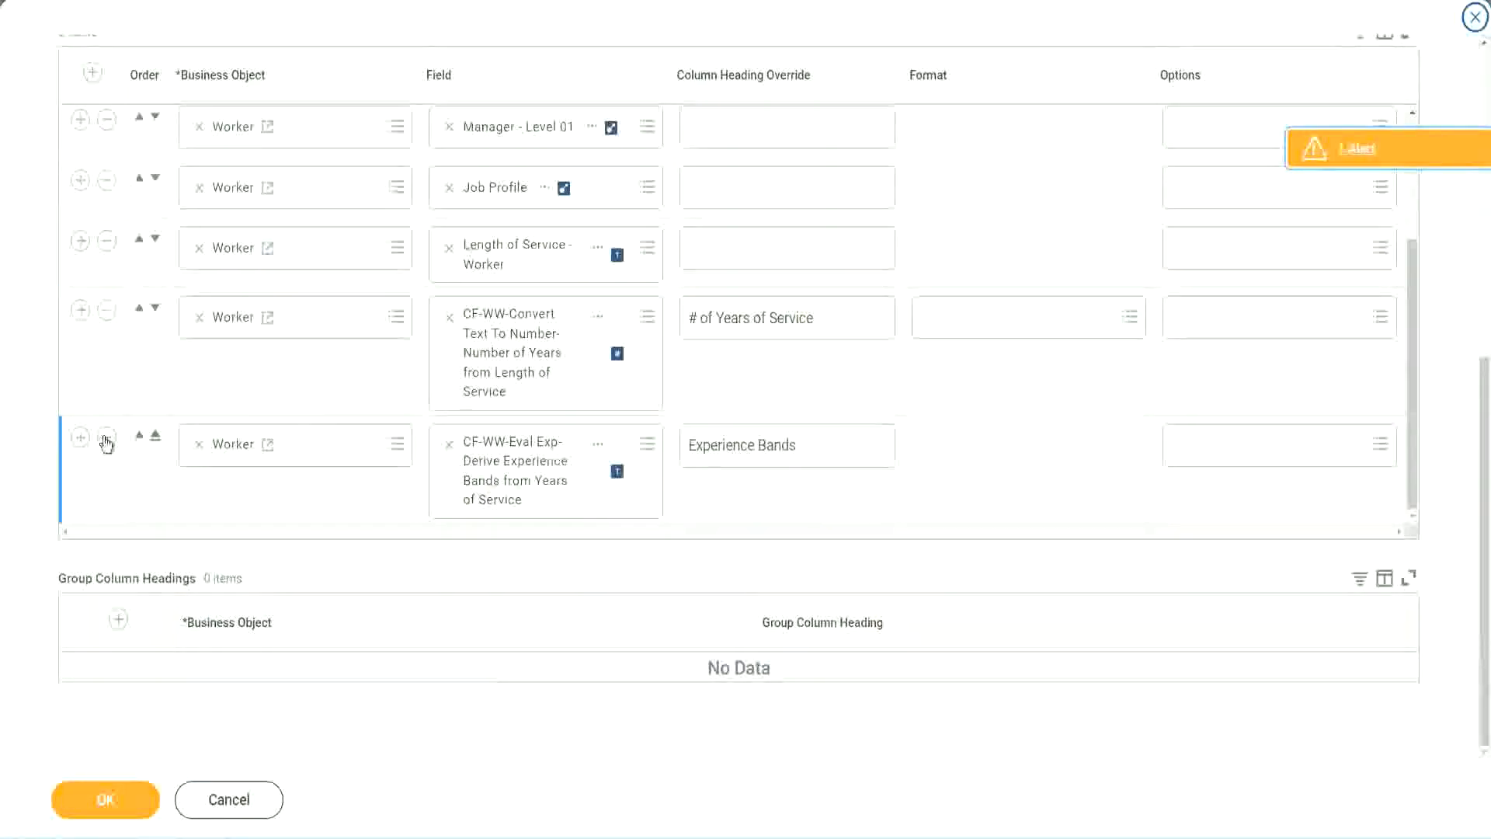
pyautogui.click(80, 437)
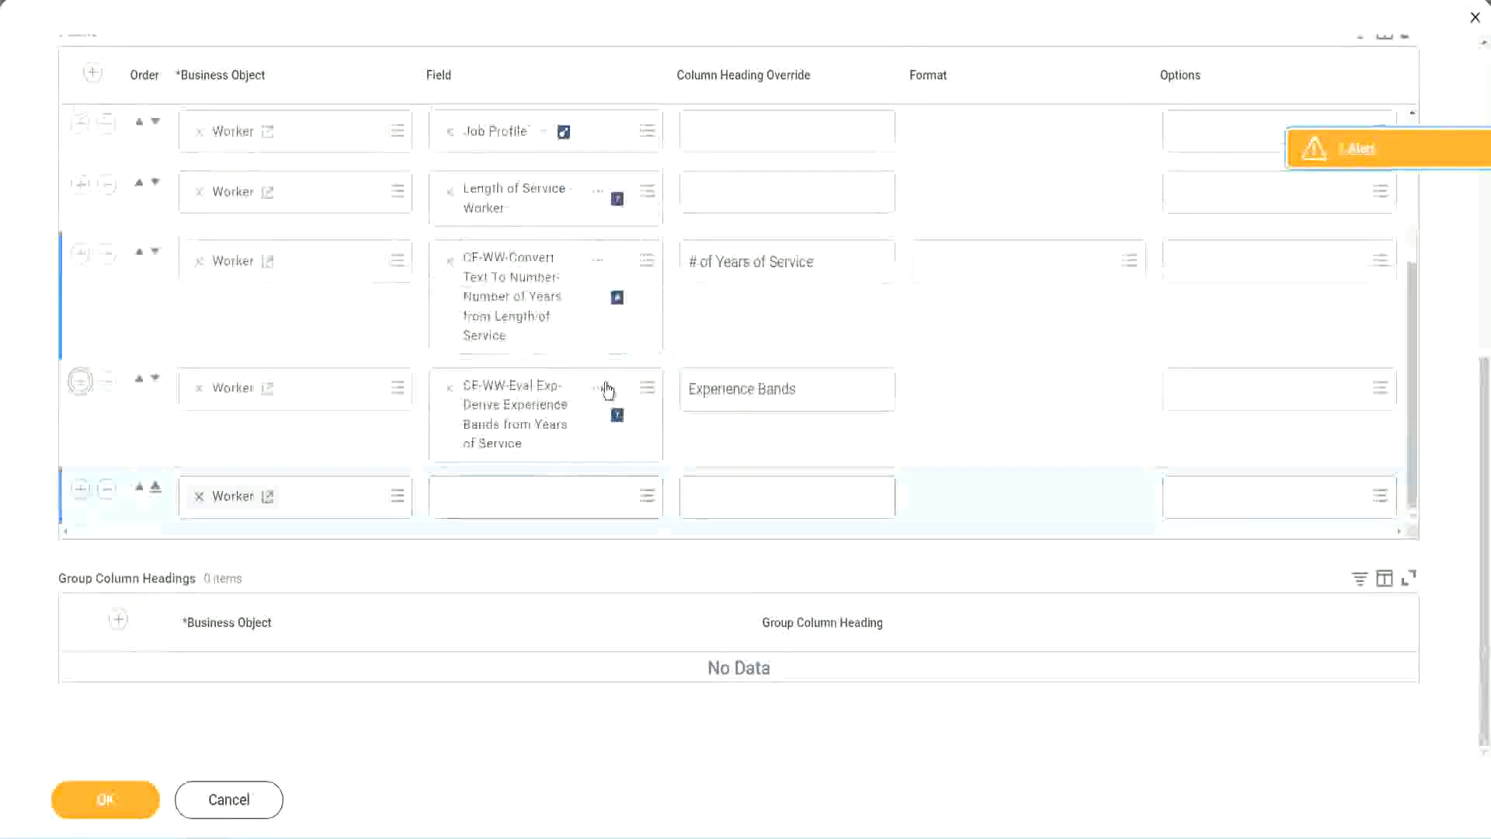
# Step: Search for CF-WW-Eval Exp Band and set the new row's field to CF-WW-Eval Exp Band-Determine Experience Bands from Years of Service
pyautogui.rightClick(520, 420)
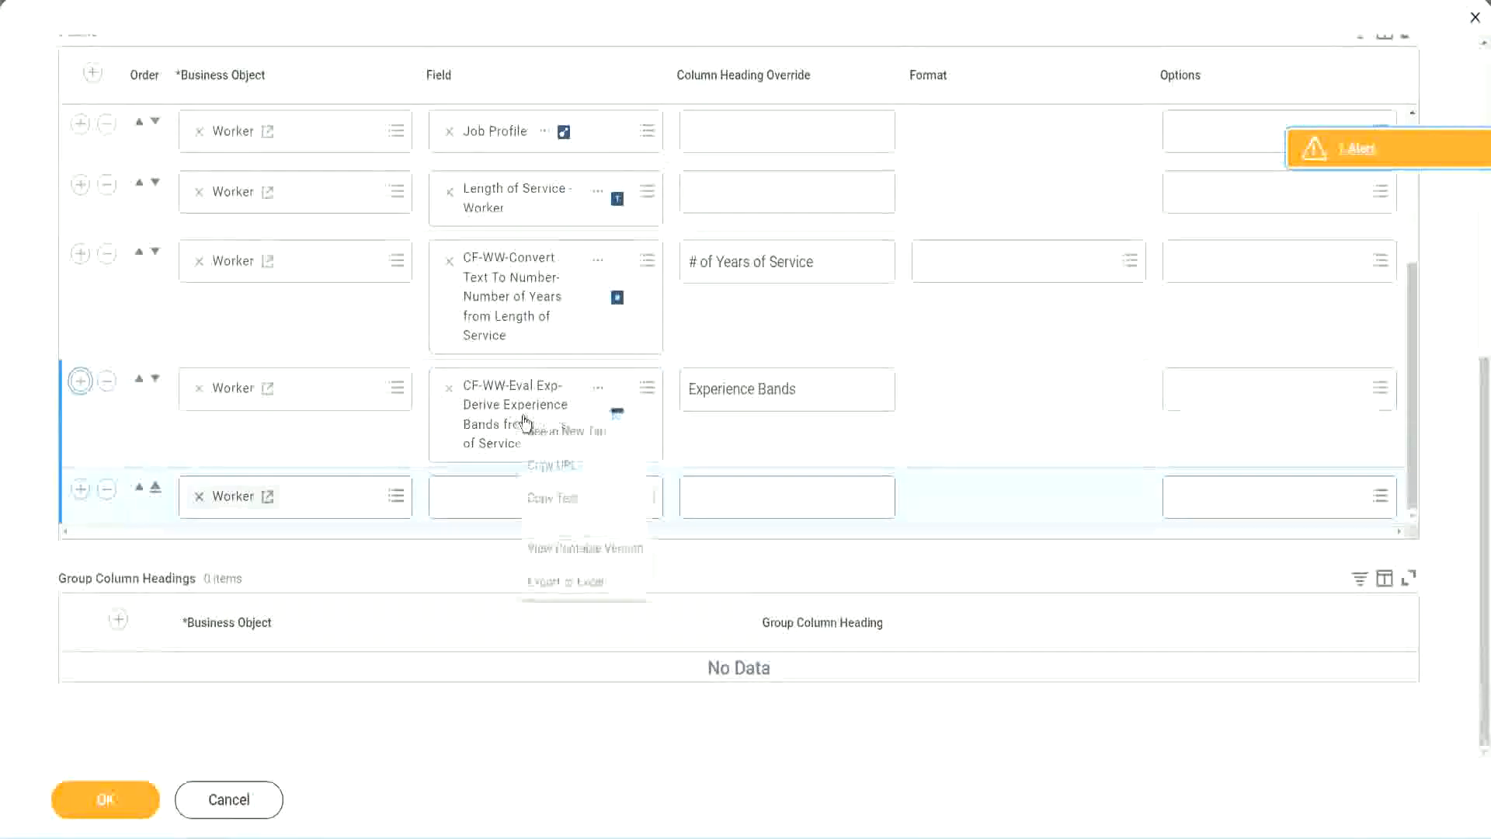
pyautogui.click(559, 500)
pyautogui.click(467, 506)
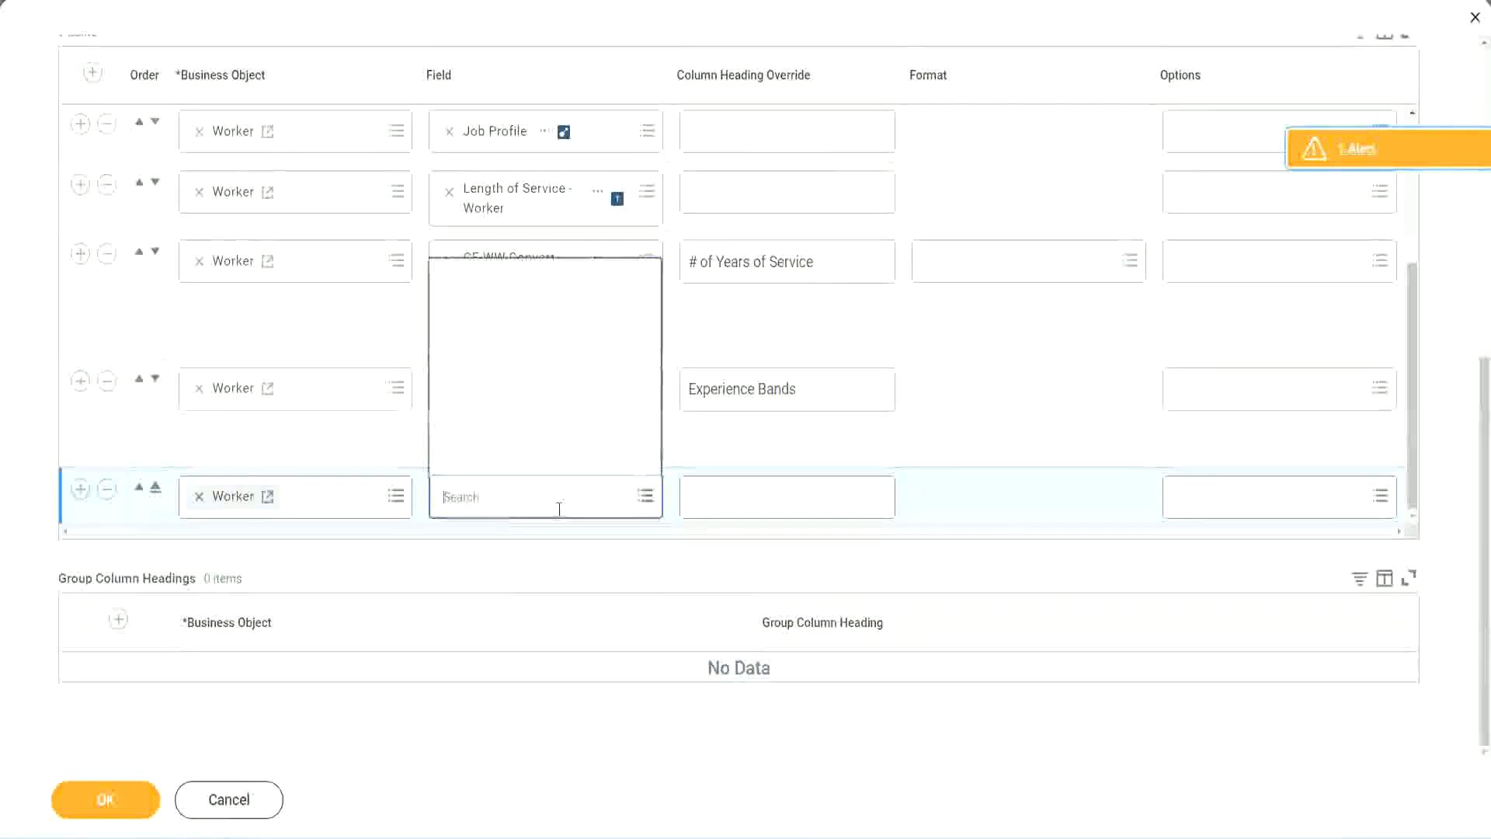
pyautogui.hotkey('ctrl', 'v')
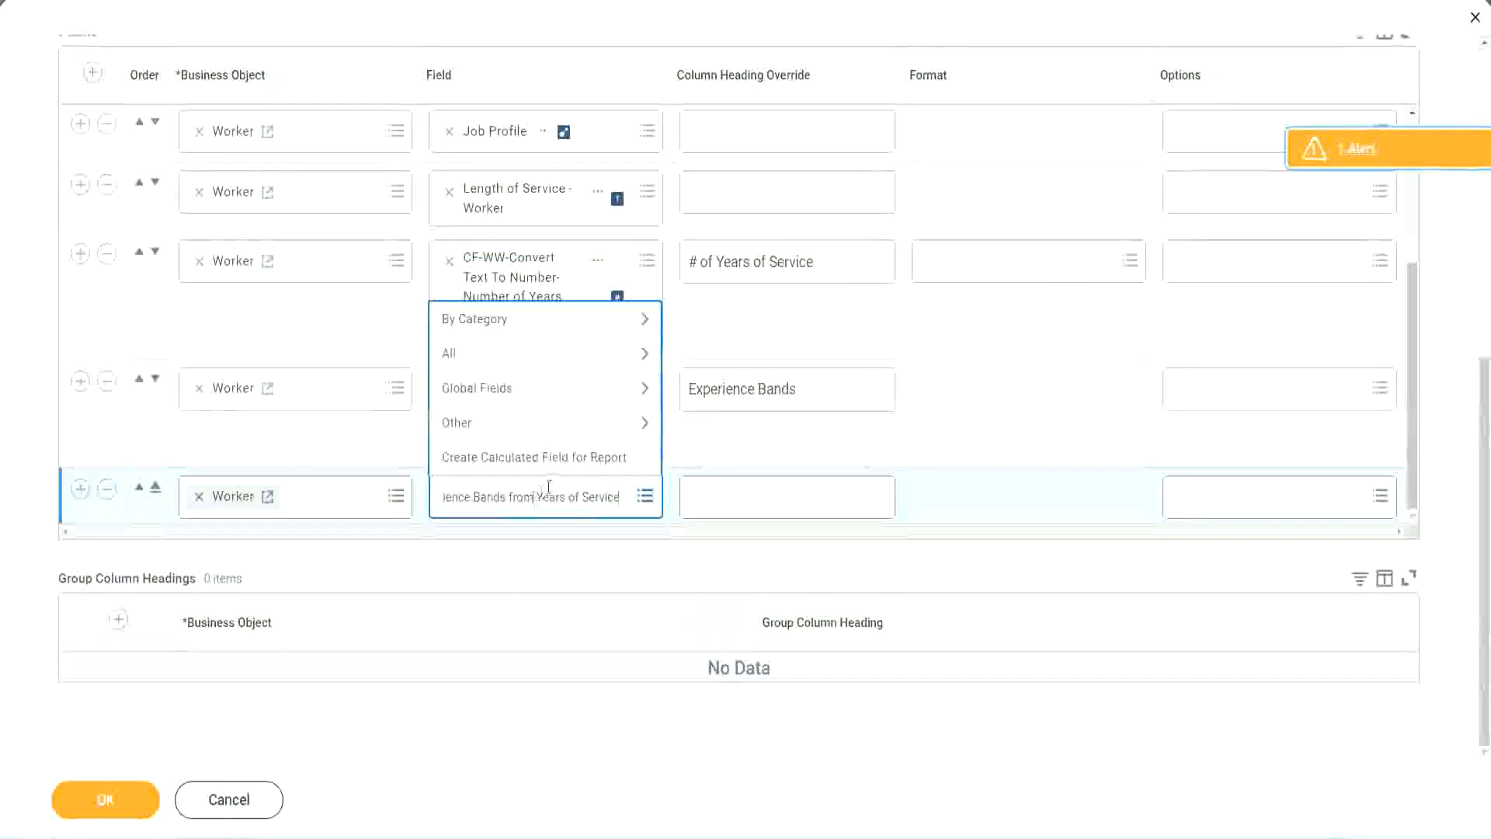
pyautogui.hotkey('ctrl', 'a')
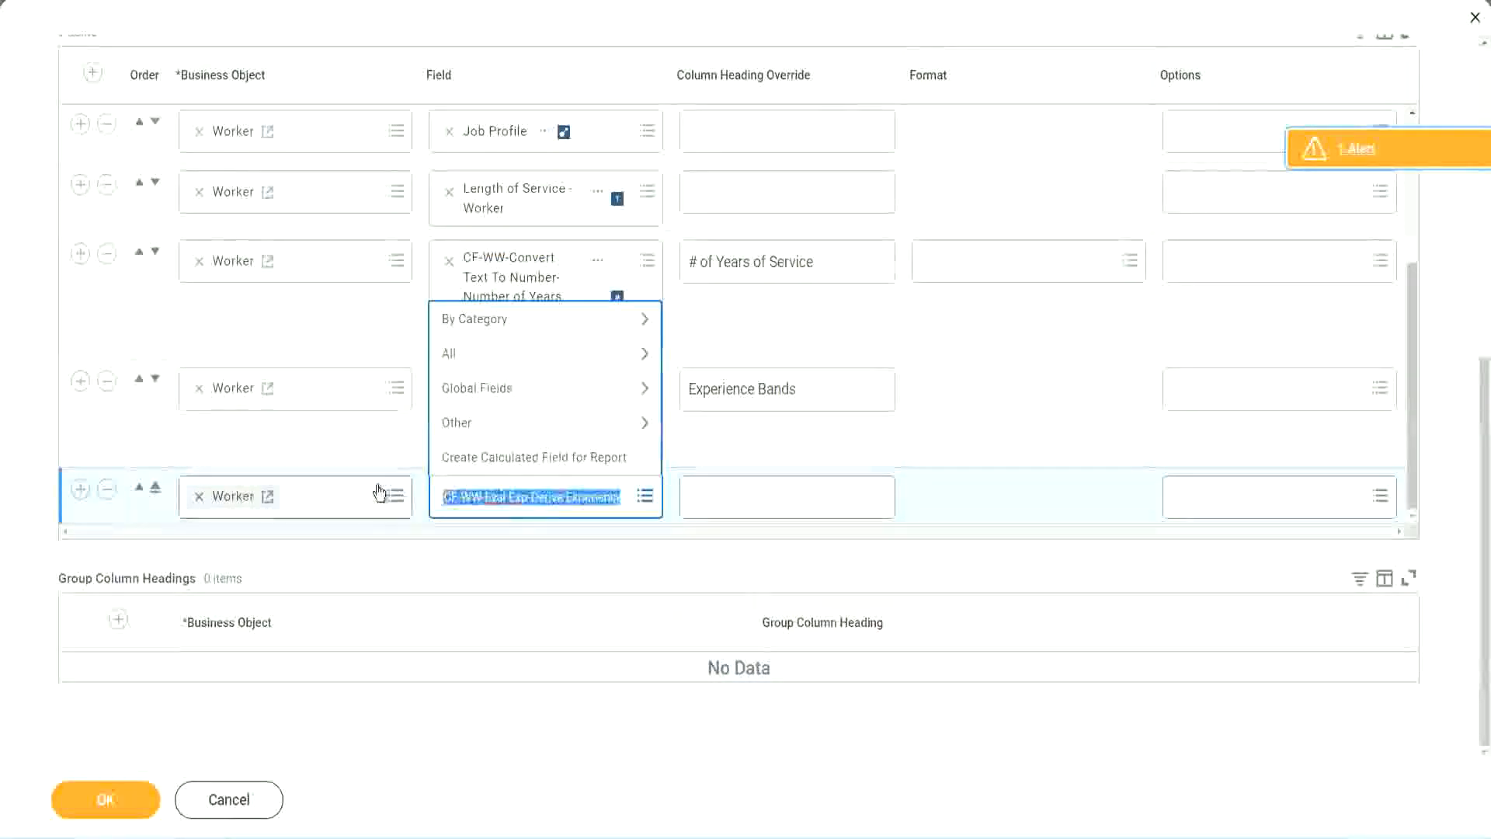
pyautogui.click(557, 505)
pyautogui.write('Band')
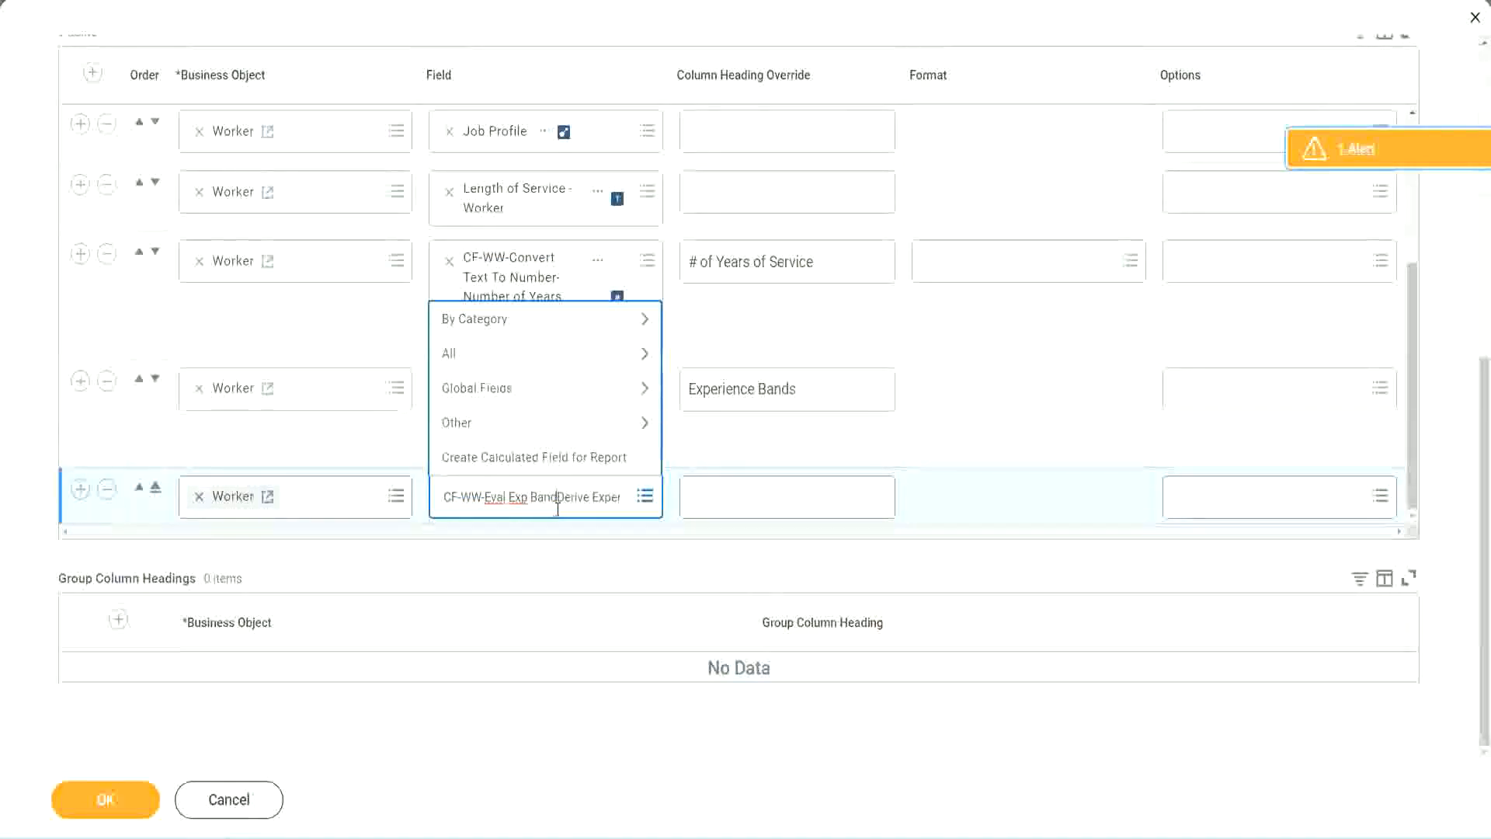
pyautogui.press('Delete')
pyautogui.press('Delete')
pyautogui.press('Delete')
pyautogui.press('Delete')
pyautogui.press('Delete')
pyautogui.press('Delete')
pyautogui.press('Delete')
pyautogui.press('Delete')
pyautogui.press('Delete')
pyautogui.press('Delete')
pyautogui.press('Delete')
pyautogui.press('Delete')
pyautogui.press('Delete')
pyautogui.press('Delete')
pyautogui.press('Delete')
pyautogui.press('Delete')
pyautogui.press('Delete')
pyautogui.press('Delete')
pyautogui.press('Return')
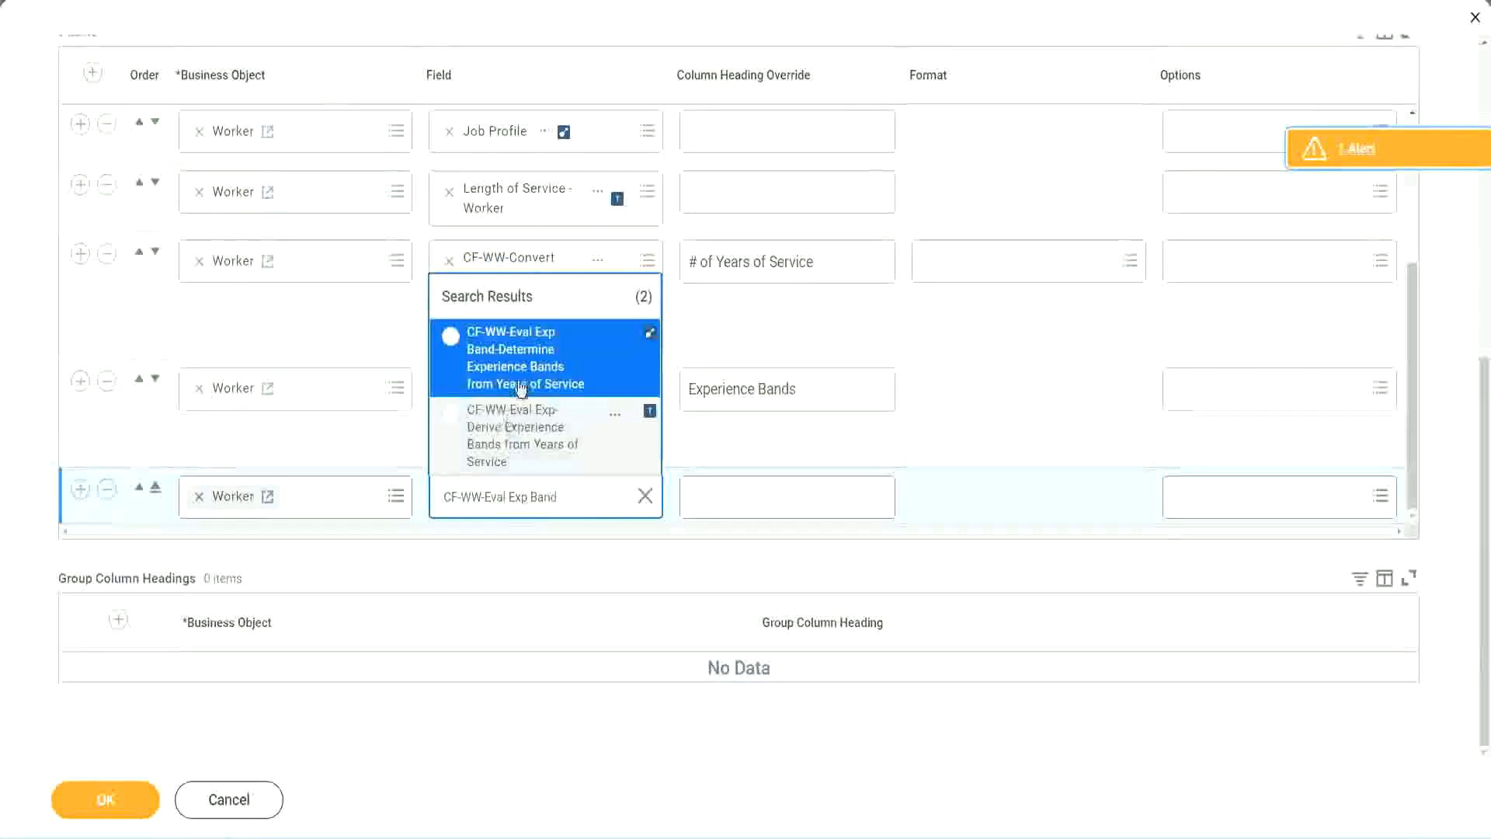
pyautogui.click(544, 367)
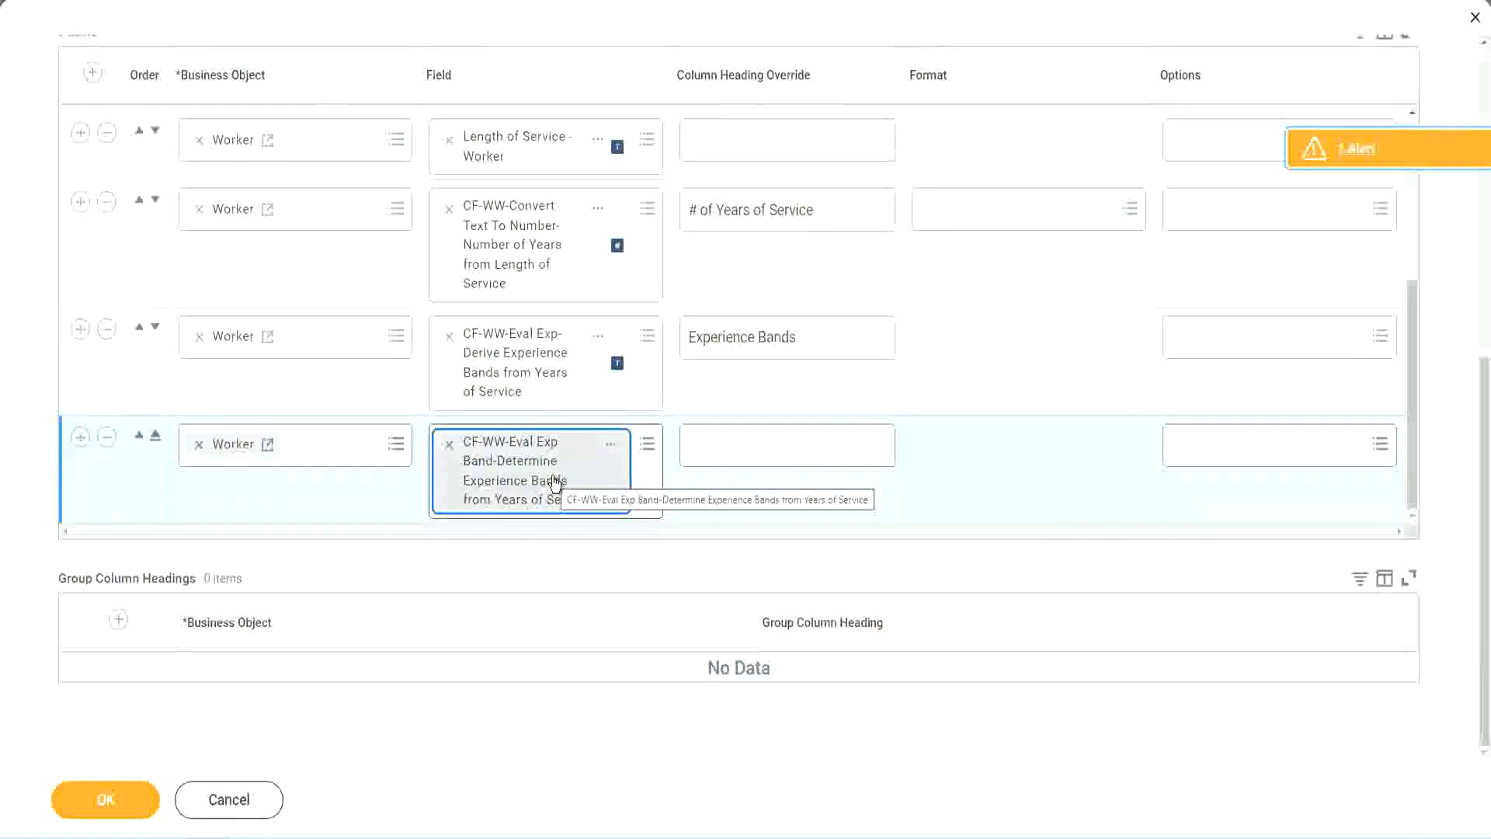
# Step: Set the new column's heading override to Experience Bands (Eval Exp Bands), reusing the heading text from the row above
pyautogui.tripleClick(820, 338)
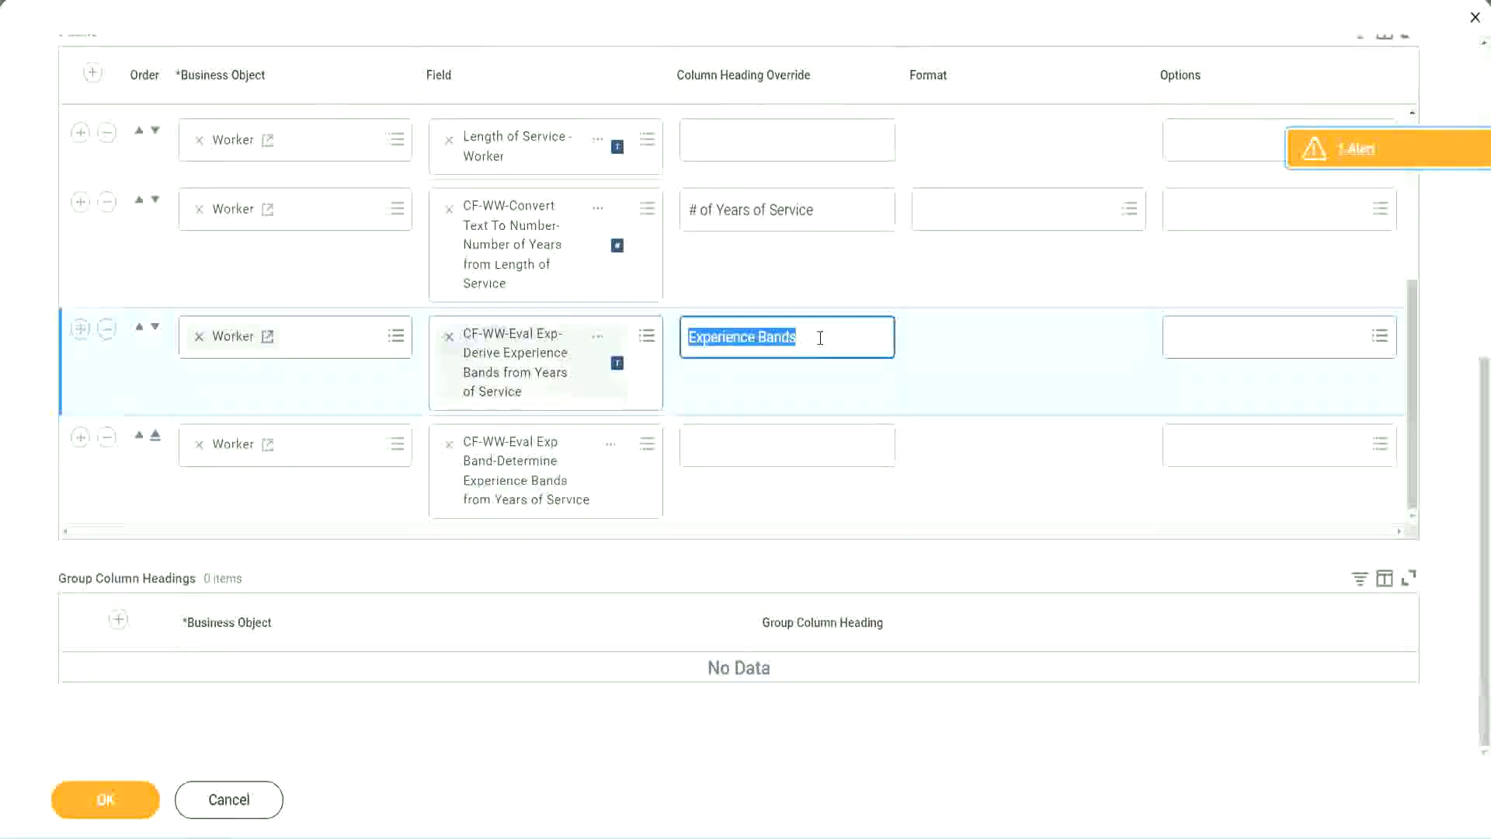
pyautogui.click(724, 443)
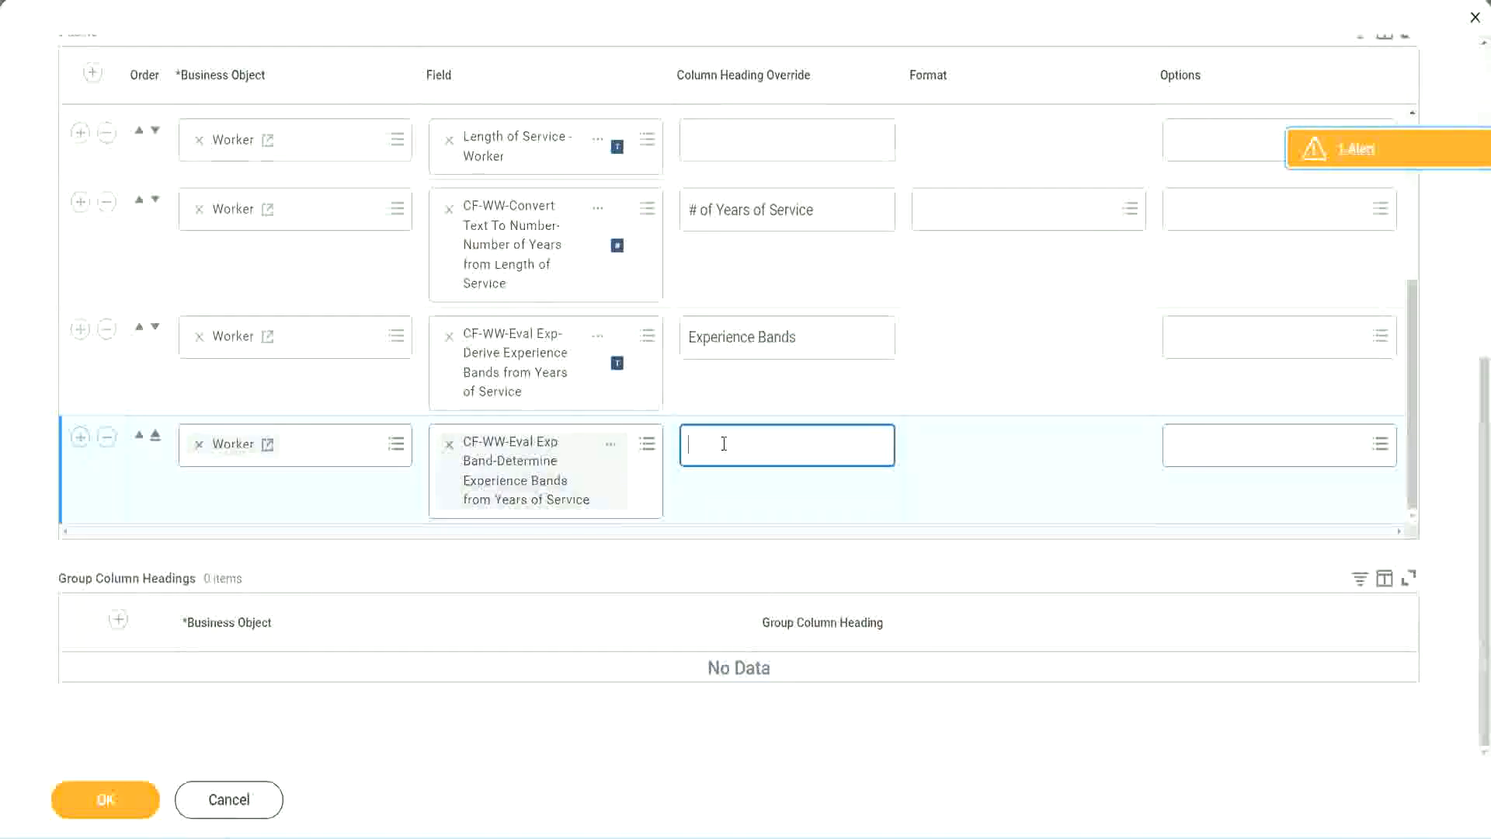
pyautogui.hotkey('ctrl', 'v')
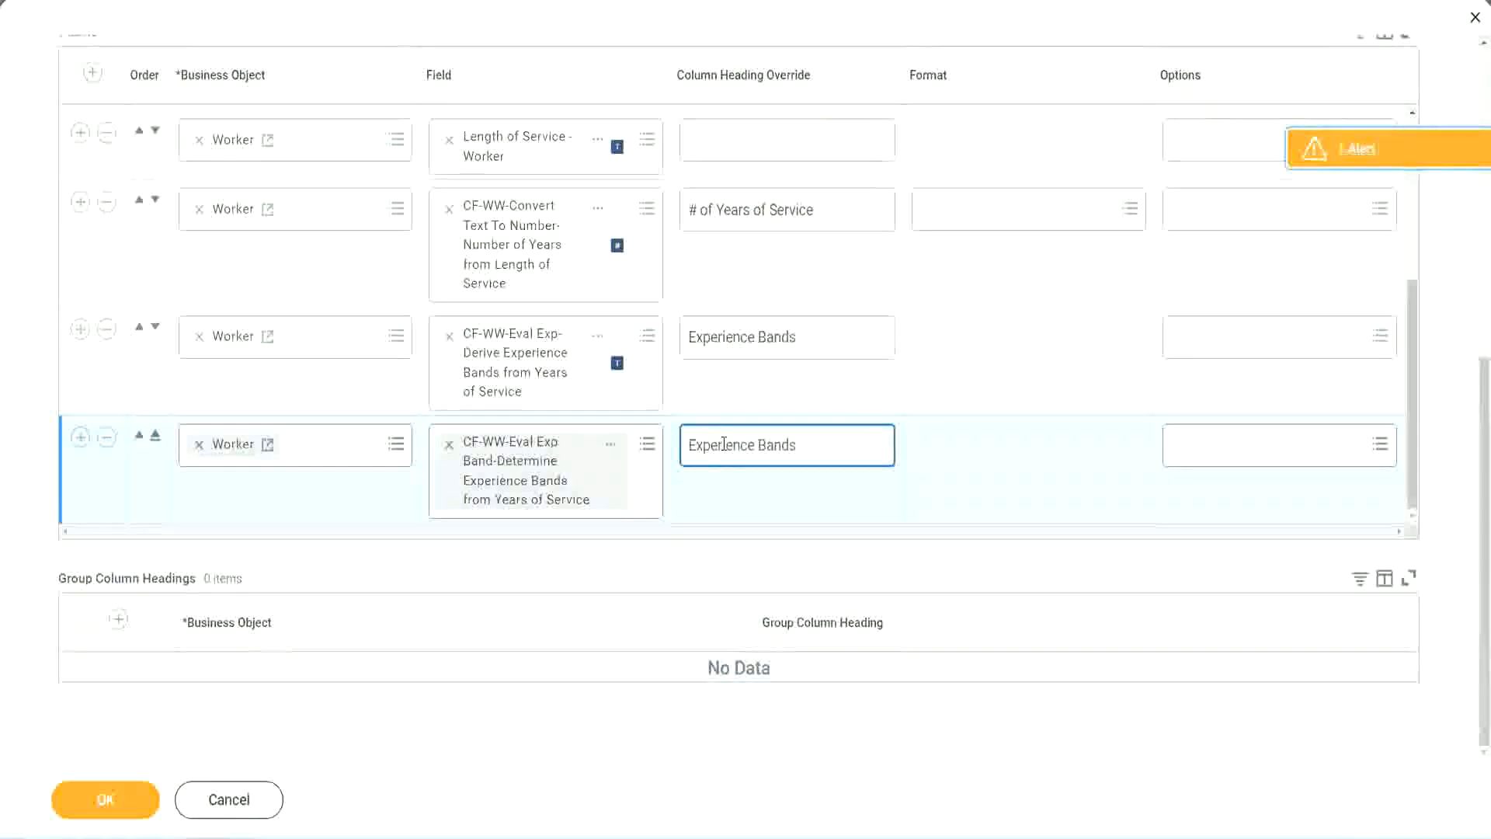
pyautogui.write('(Eval Exp Bands)')
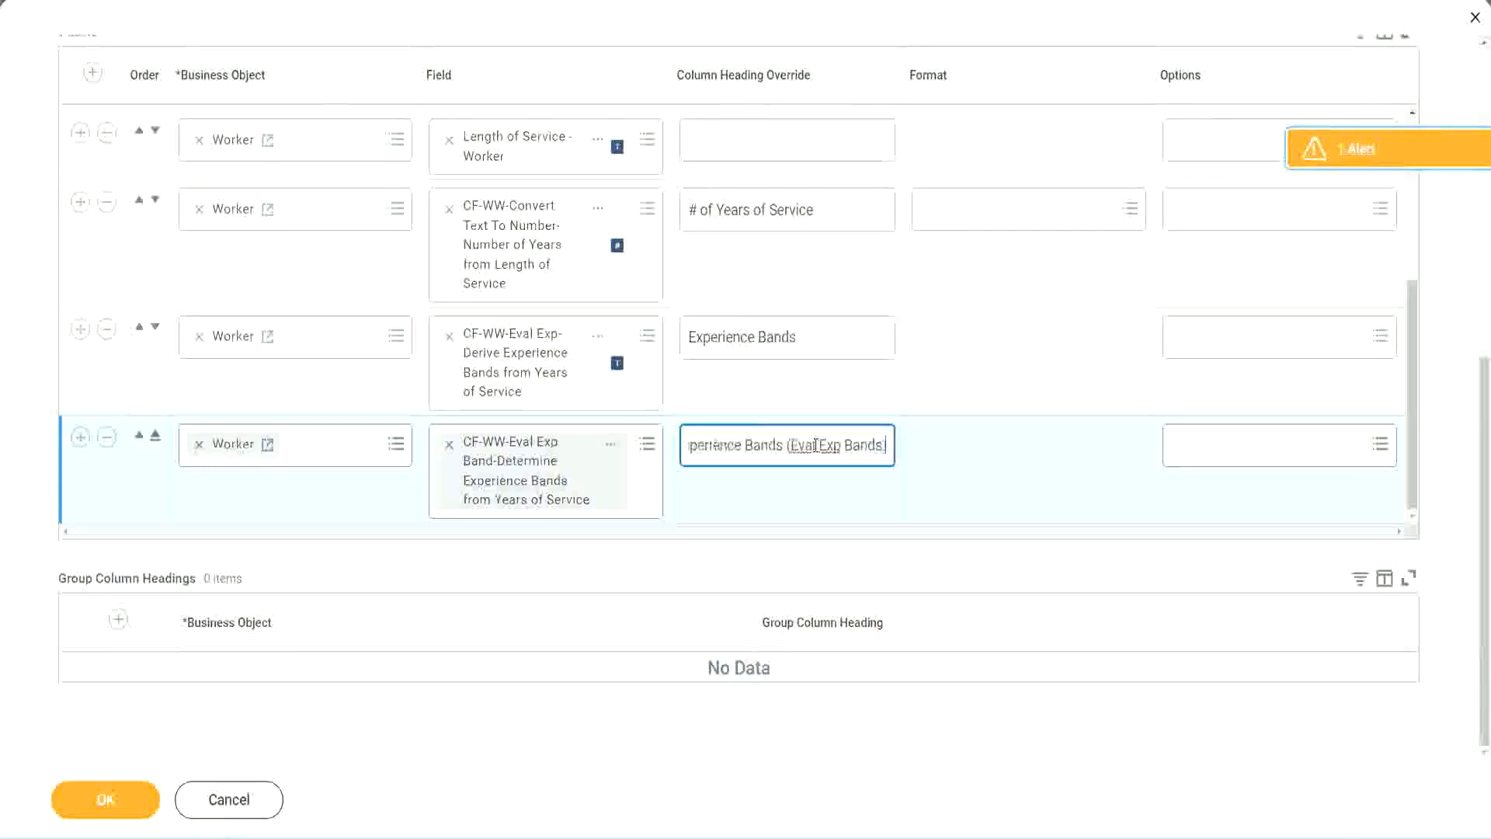
pyautogui.doubleClick(831, 445)
pyautogui.click(859, 437)
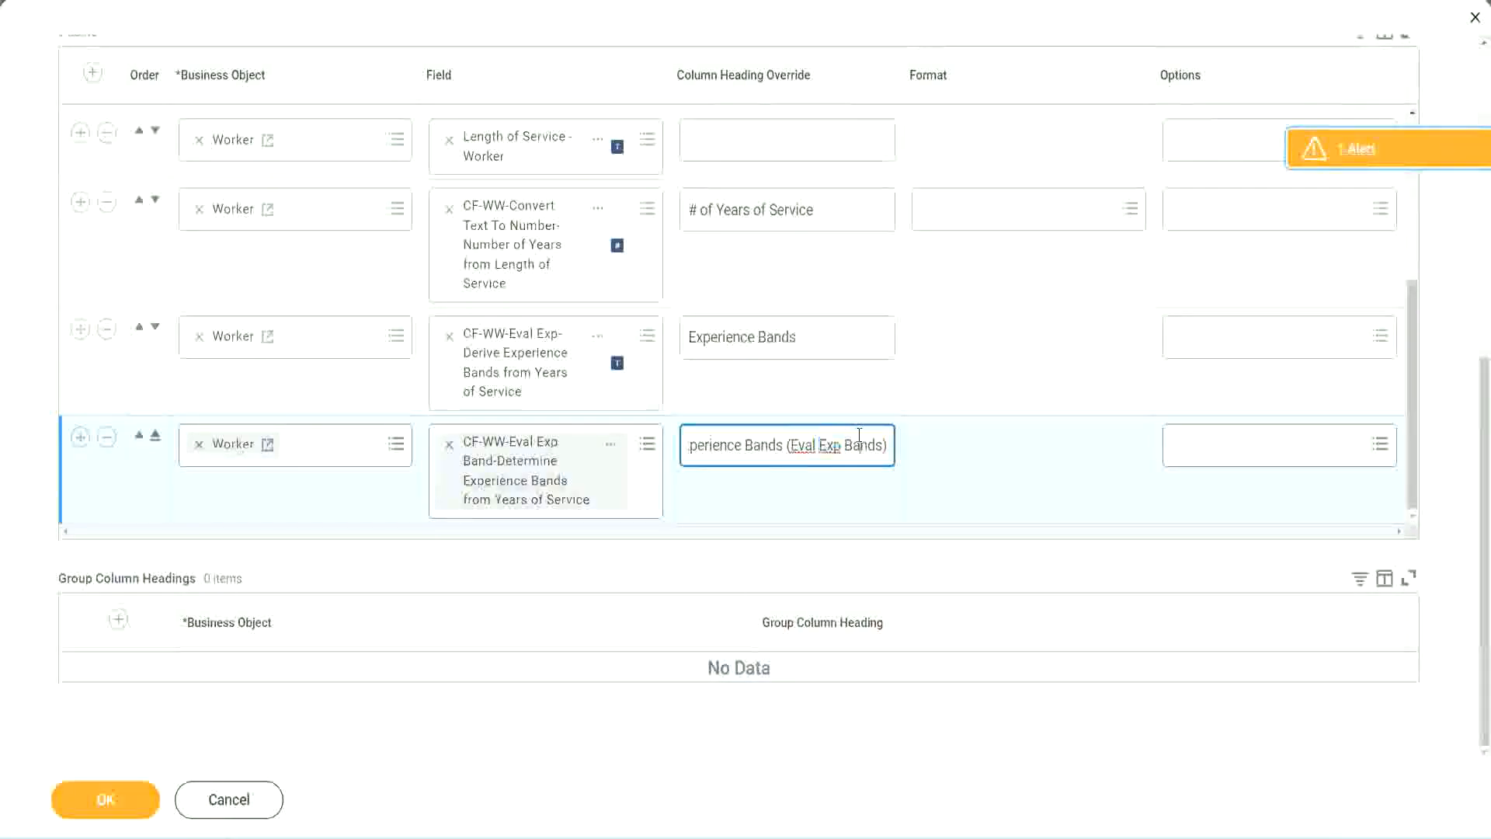
# Step: Save the edited WW Employee Details report definition and run the report
pyautogui.click(114, 804)
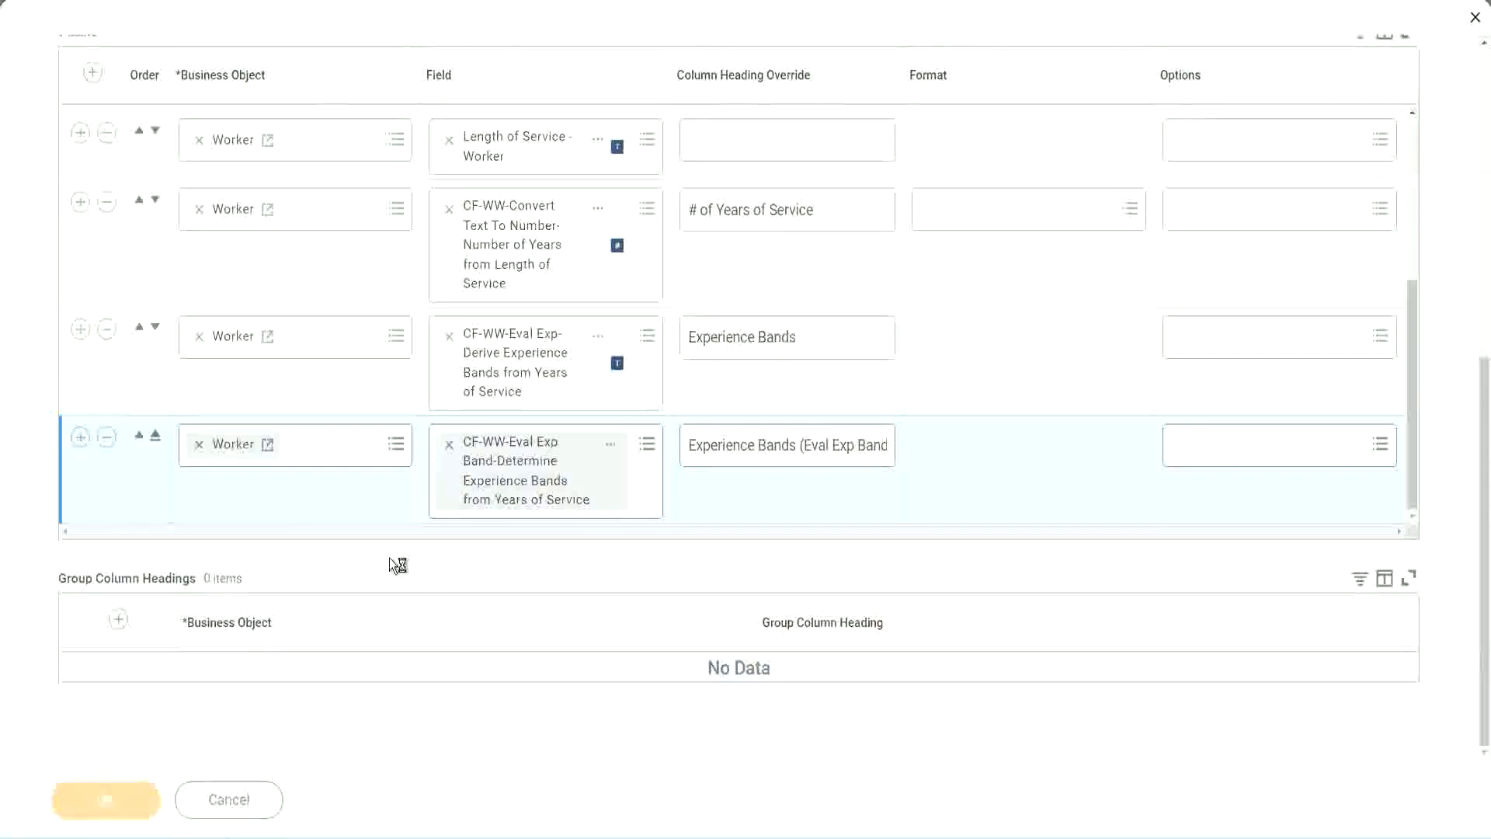
pyautogui.click(171, 786)
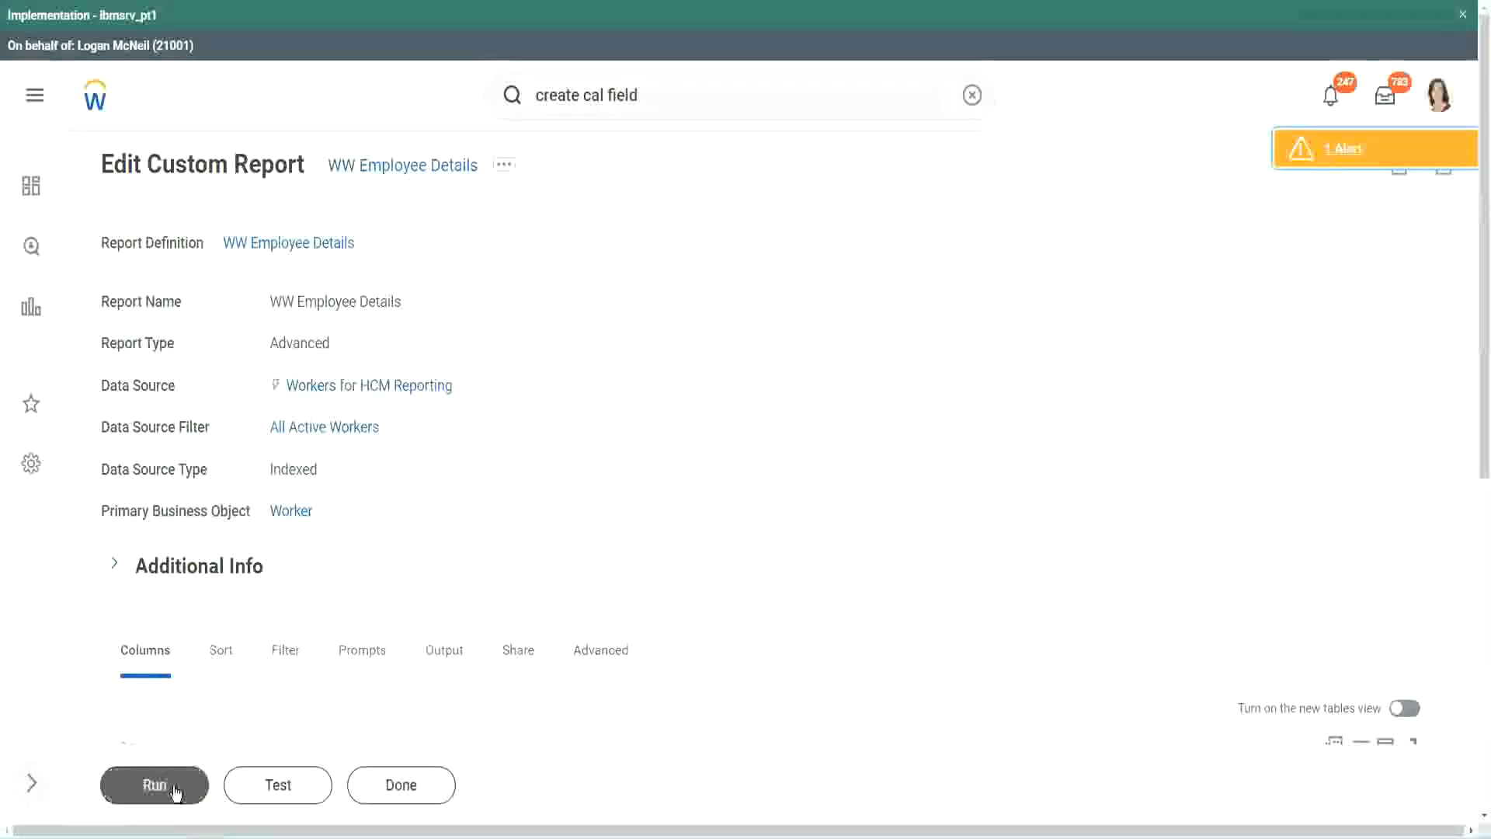